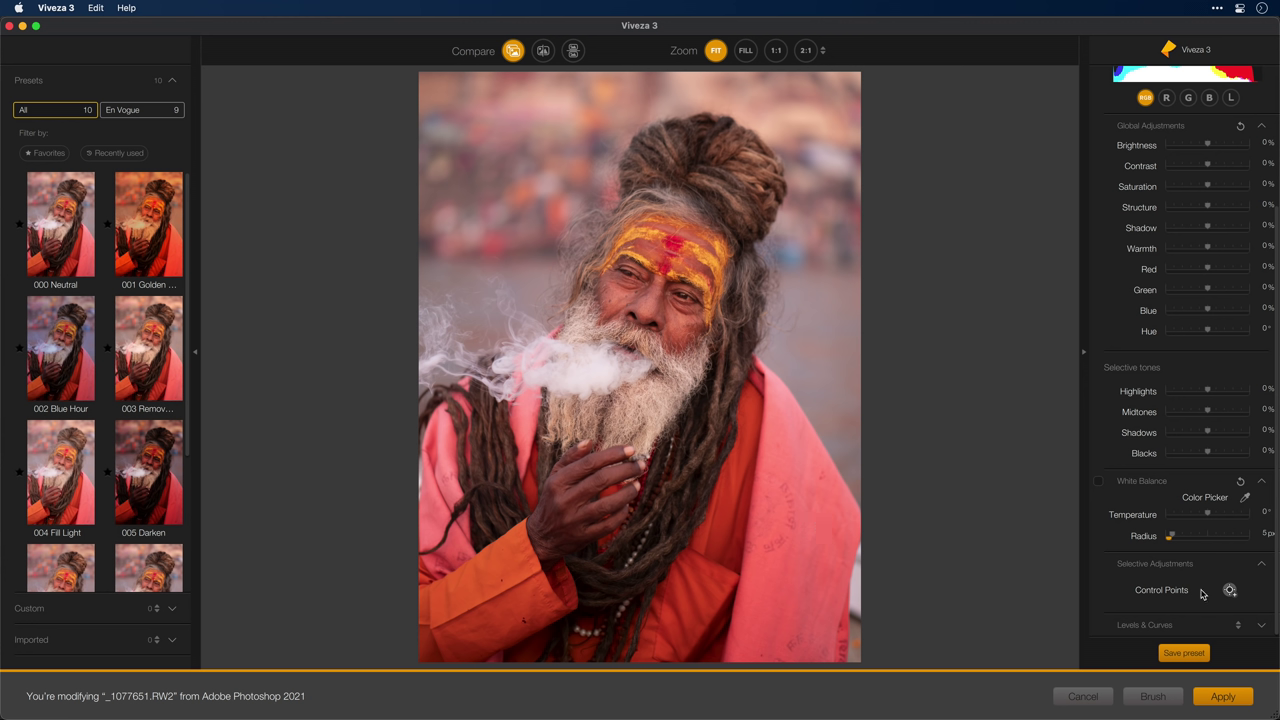
Place Control Point 2 on the pink robe, set its brightness to -22%, and show its mask
click(809, 528)
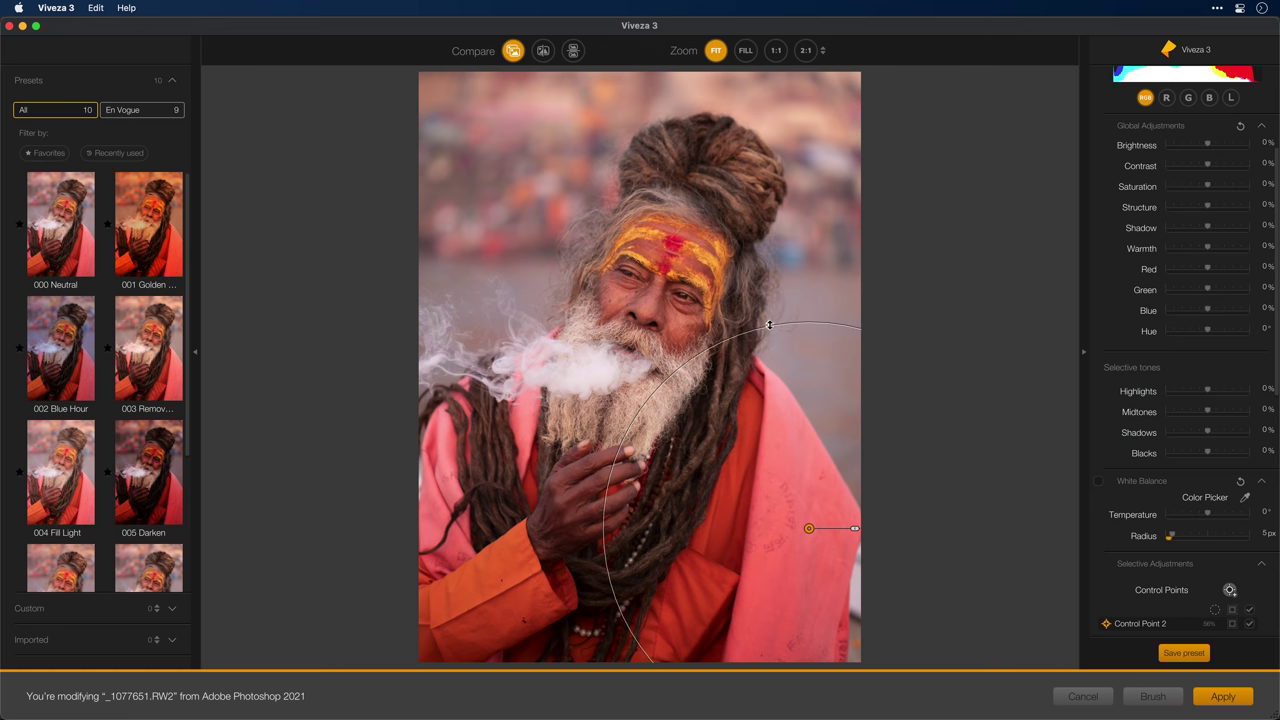
scroll(1175, 531, down, 5)
scroll(1190, 480, down, 3)
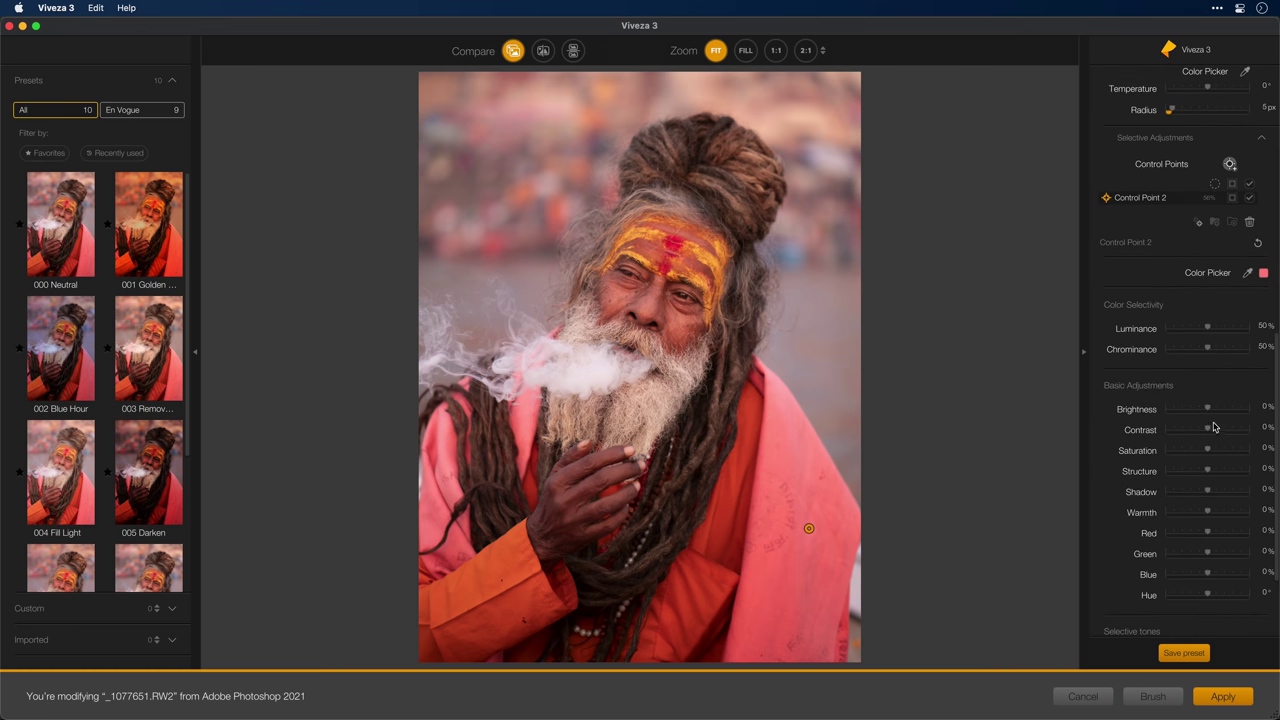
mouse_move(1204, 410)
mouse_down()
mouse_move(1170, 424)
mouse_move(1255, 421)
mouse_move(1182, 425)
mouse_move(1199, 421)
mouse_up()
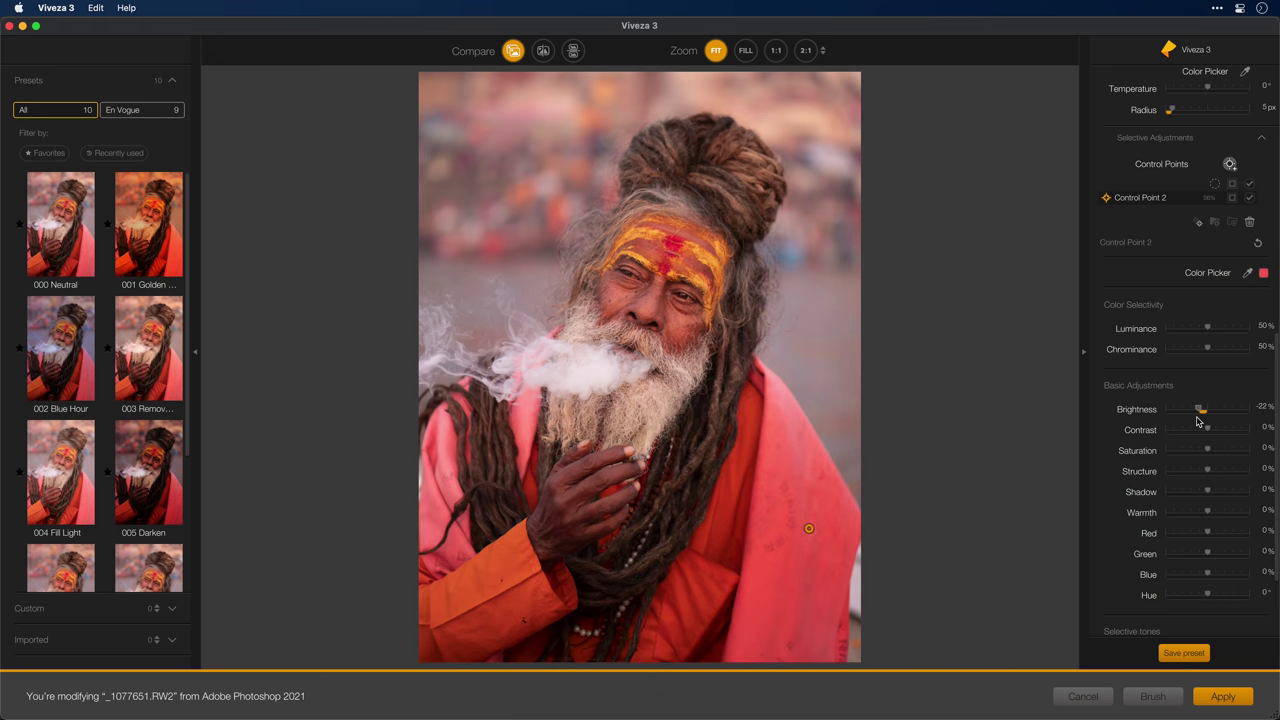
click(1232, 198)
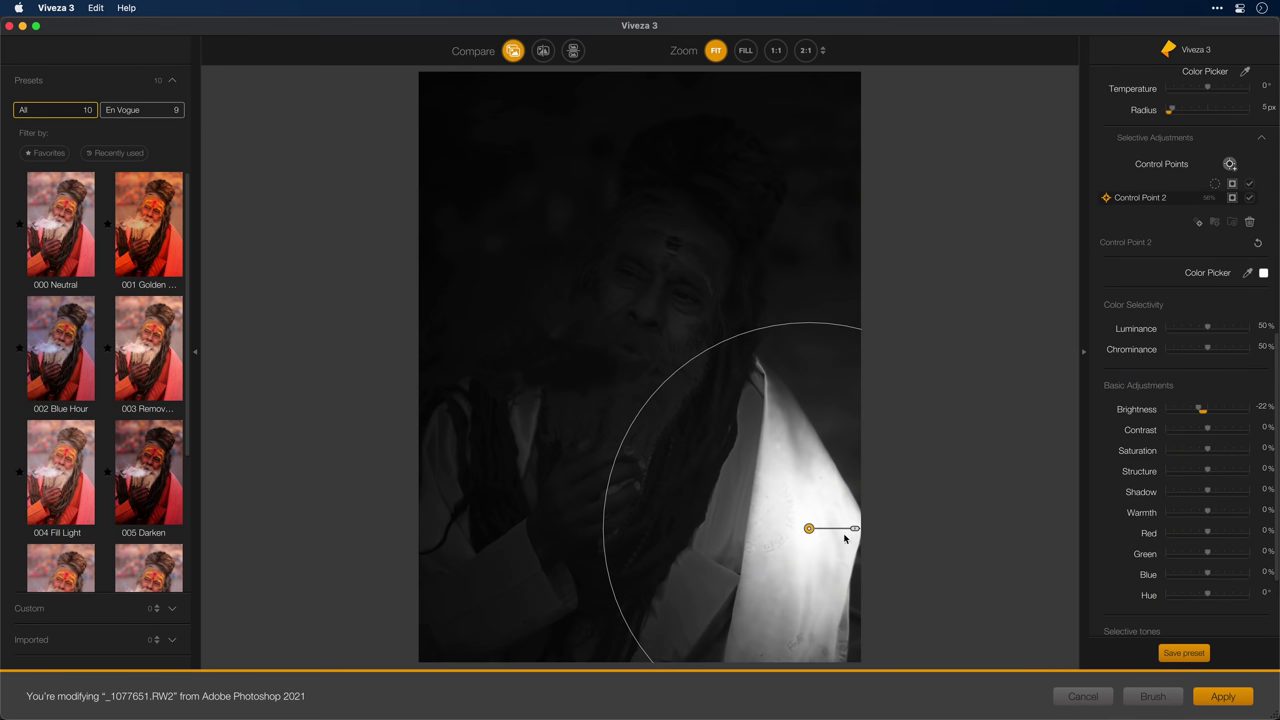
Move the robe point up-left onto the pale cloth and drop Luminance selectivity to its minimum
mouse_move(809, 528)
mouse_down()
mouse_move(739, 501)
mouse_move(723, 457)
mouse_move(614, 429)
mouse_move(589, 291)
mouse_move(669, 250)
mouse_move(663, 232)
mouse_move(750, 337)
mouse_move(806, 437)
mouse_move(788, 553)
mouse_move(801, 533)
mouse_up()
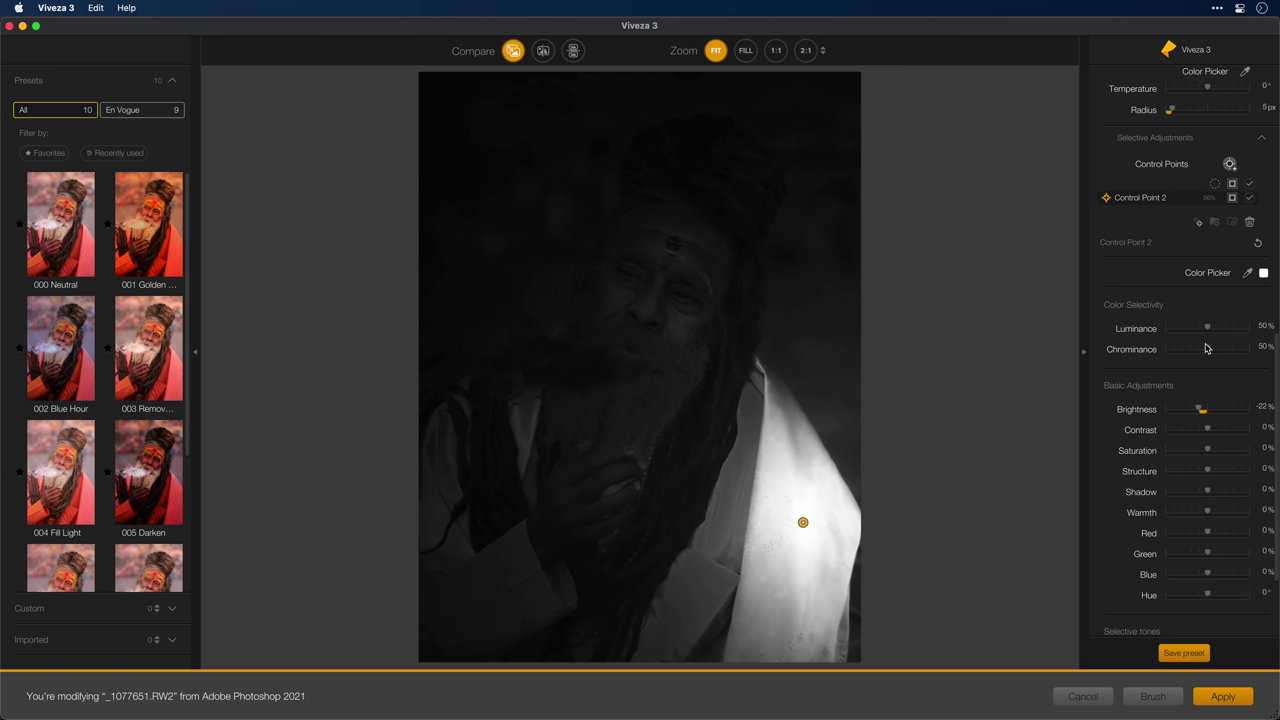
drag(1207, 329, 1250, 349)
drag(802, 522, 773, 488)
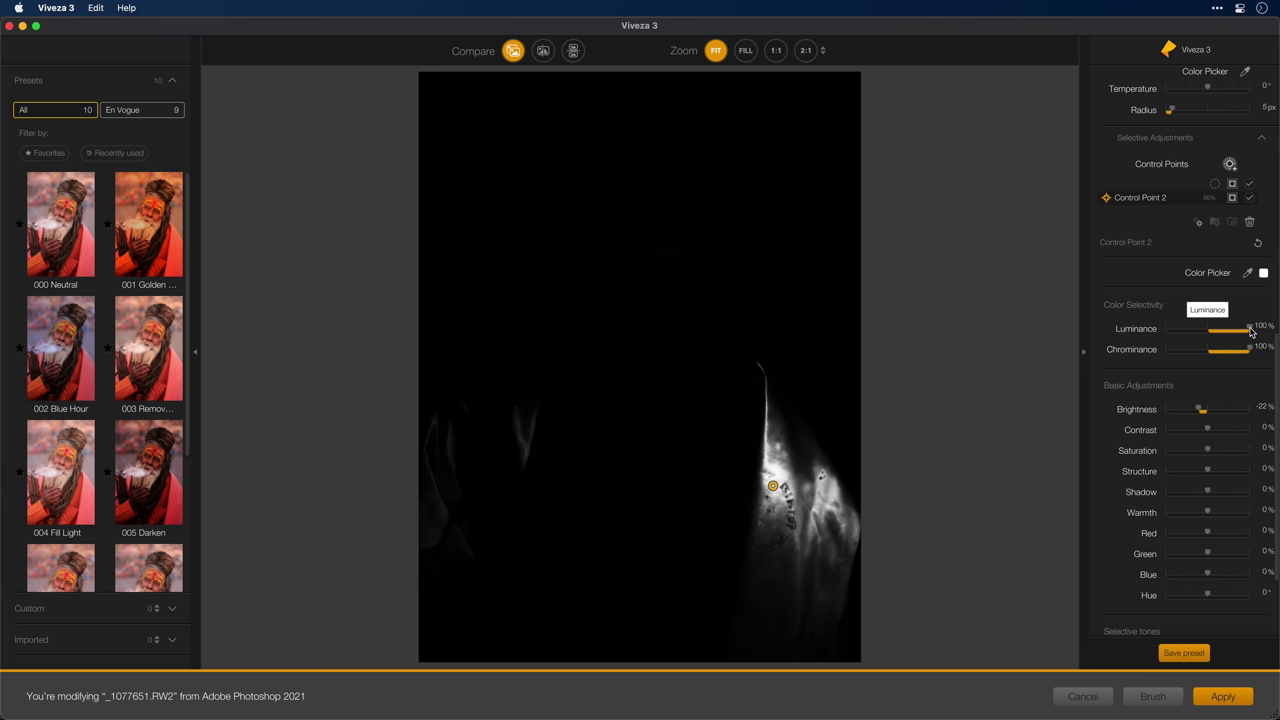
drag(1248, 329, 1181, 353)
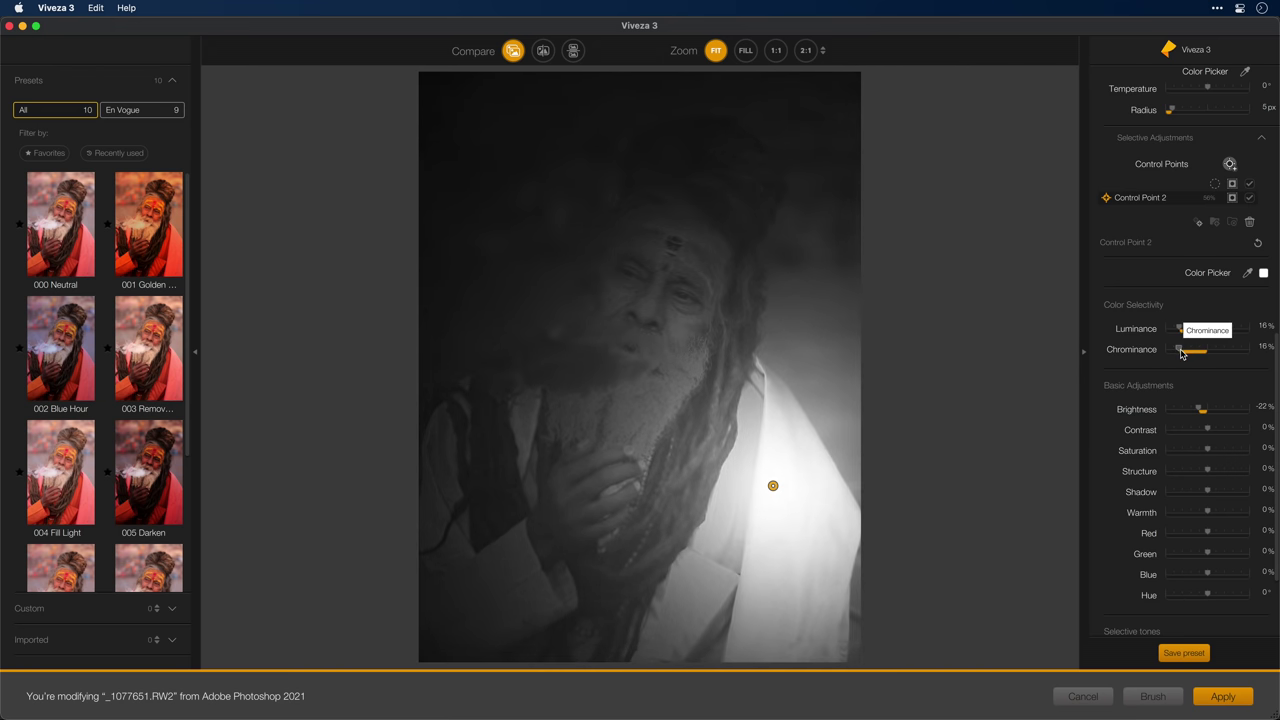
mouse_move(1178, 332)
mouse_down()
mouse_move(1165, 330)
mouse_move(1177, 350)
mouse_move(1163, 351)
mouse_up()
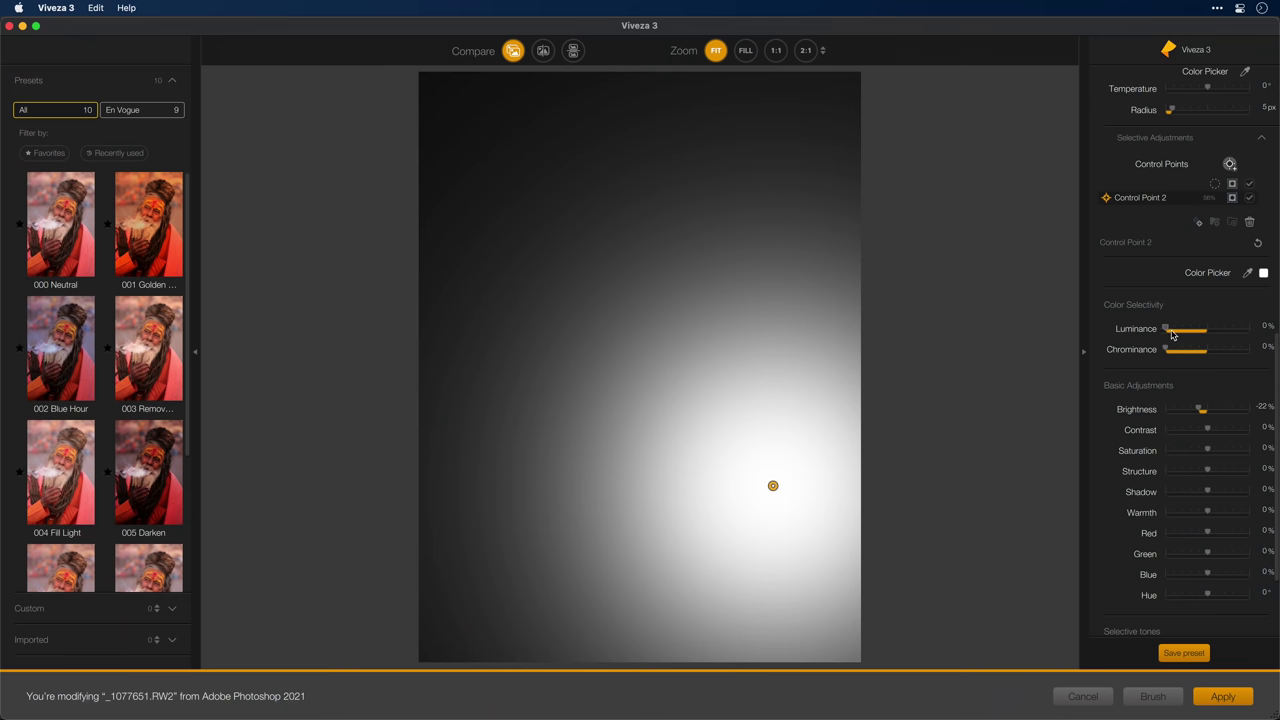
Raise the robe point's Luminance back up to about 60%, with Chrominance near 57%
drag(1172, 334, 1212, 330)
Nudge the robe point slightly right and lower its brightness to -32%
drag(772, 486, 804, 498)
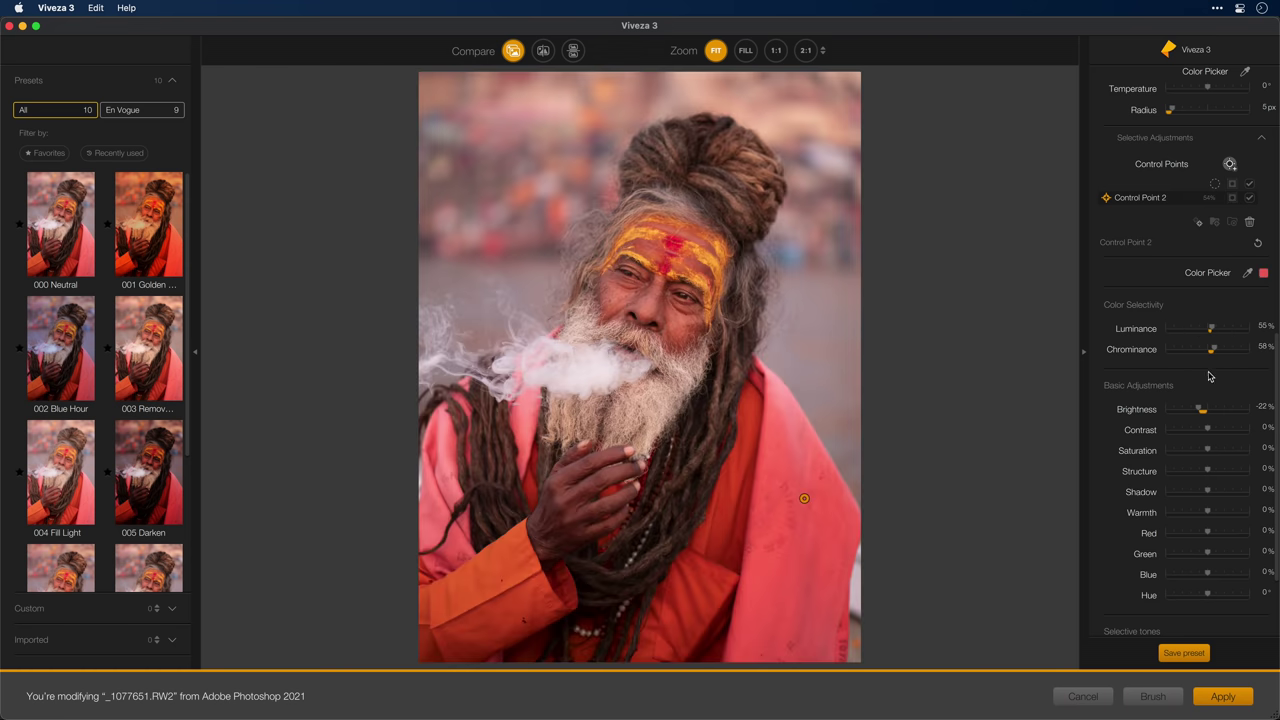
drag(1202, 410, 1200, 412)
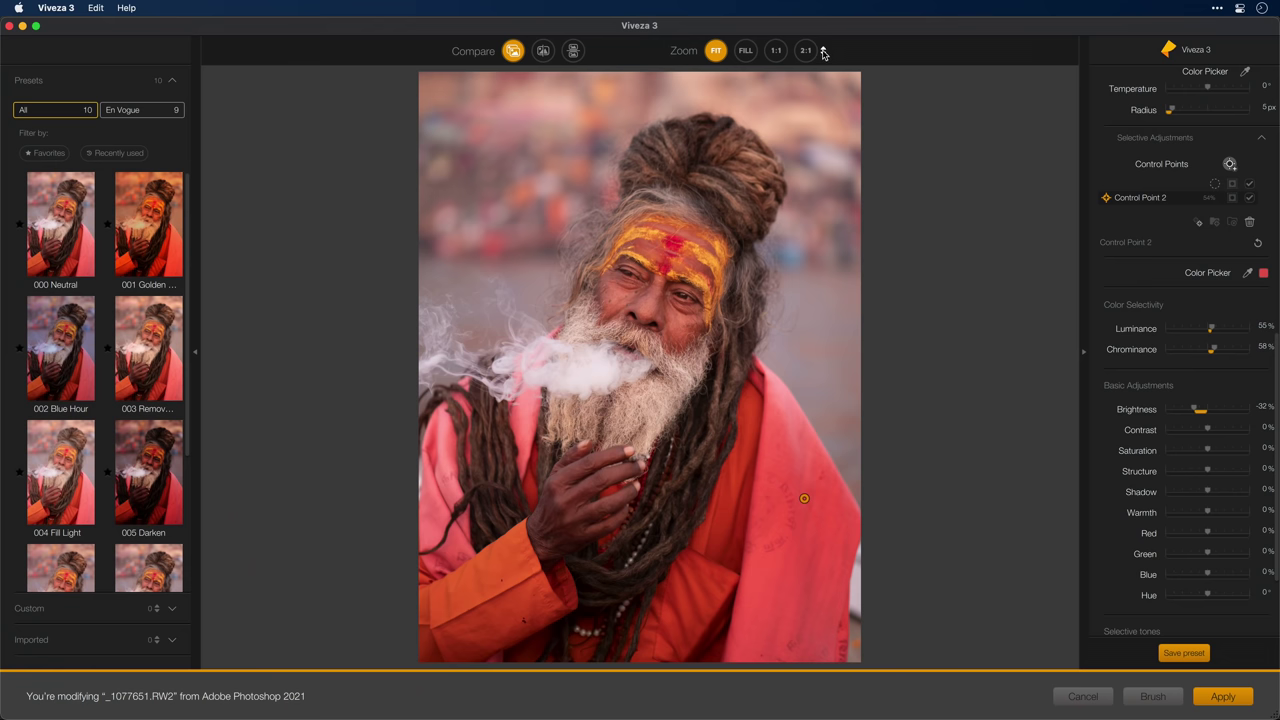
Zoom the photo to 1:2 for a close view of the face
click(823, 51)
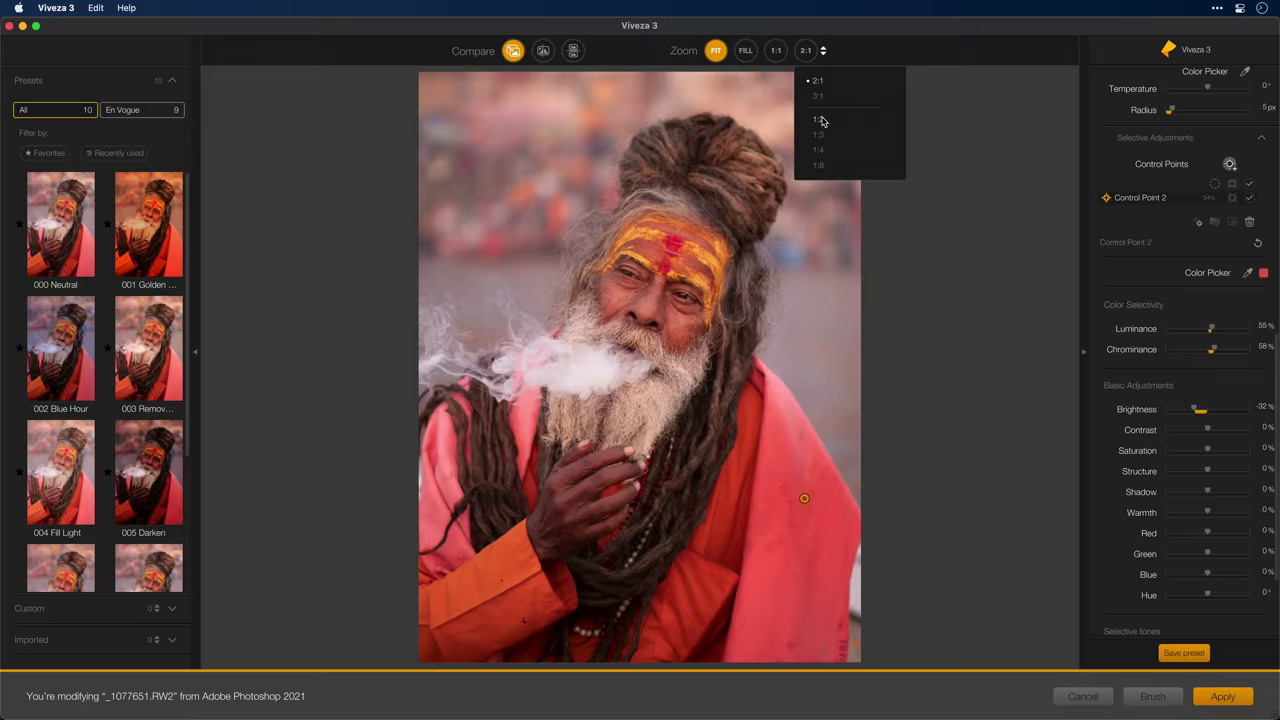
click(818, 119)
scroll(1190, 225, up, 5)
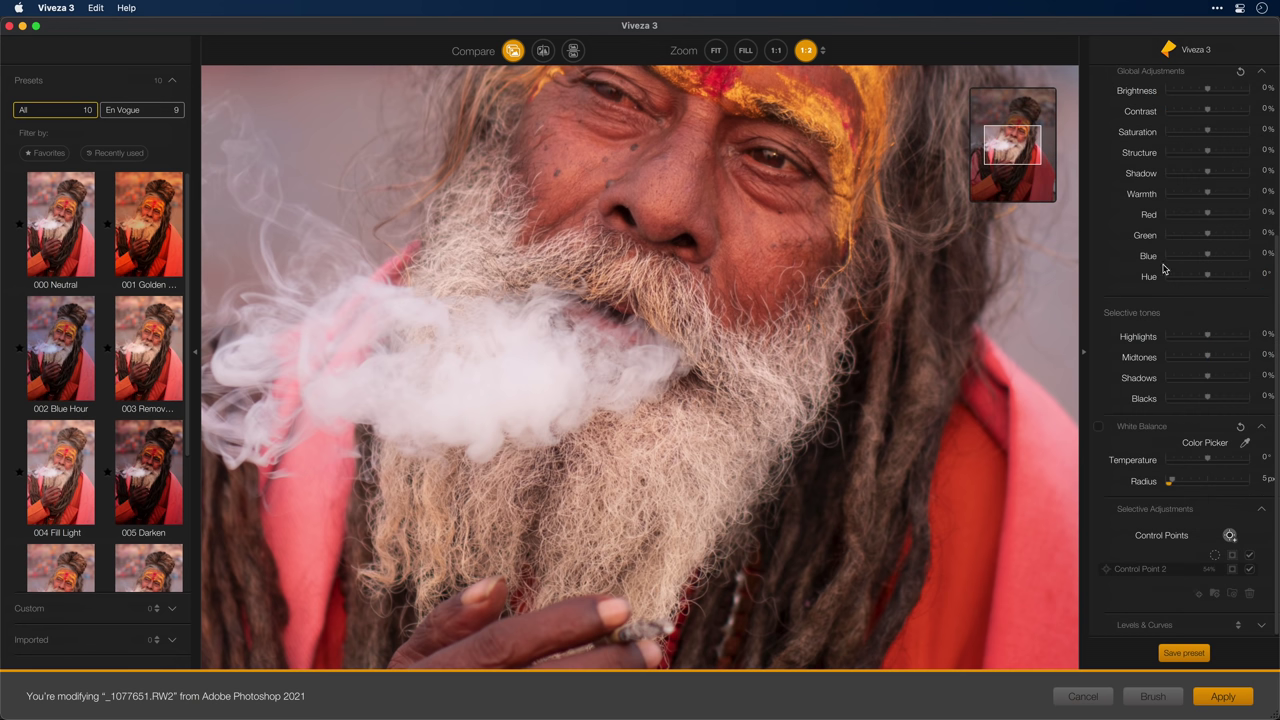
Place Control Point 3 on the white beard, show its mask, and nudge it down-right
click(673, 455)
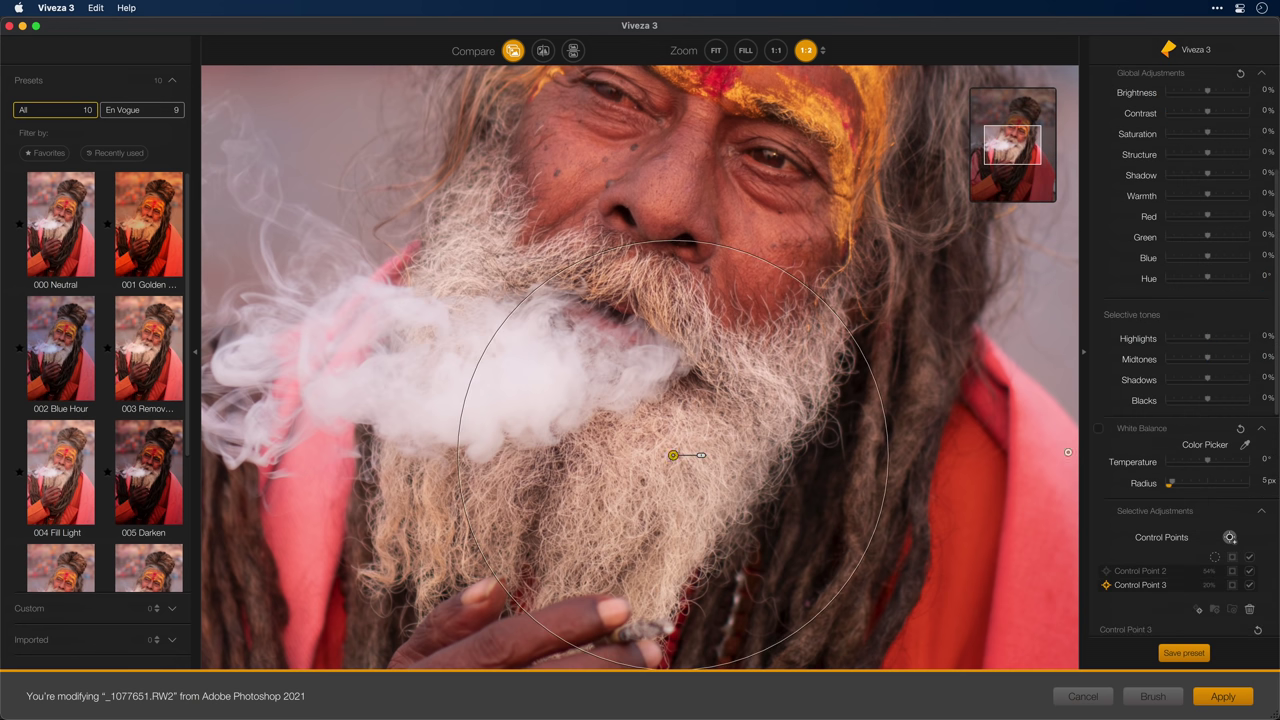
scroll(1221, 441, down, 3)
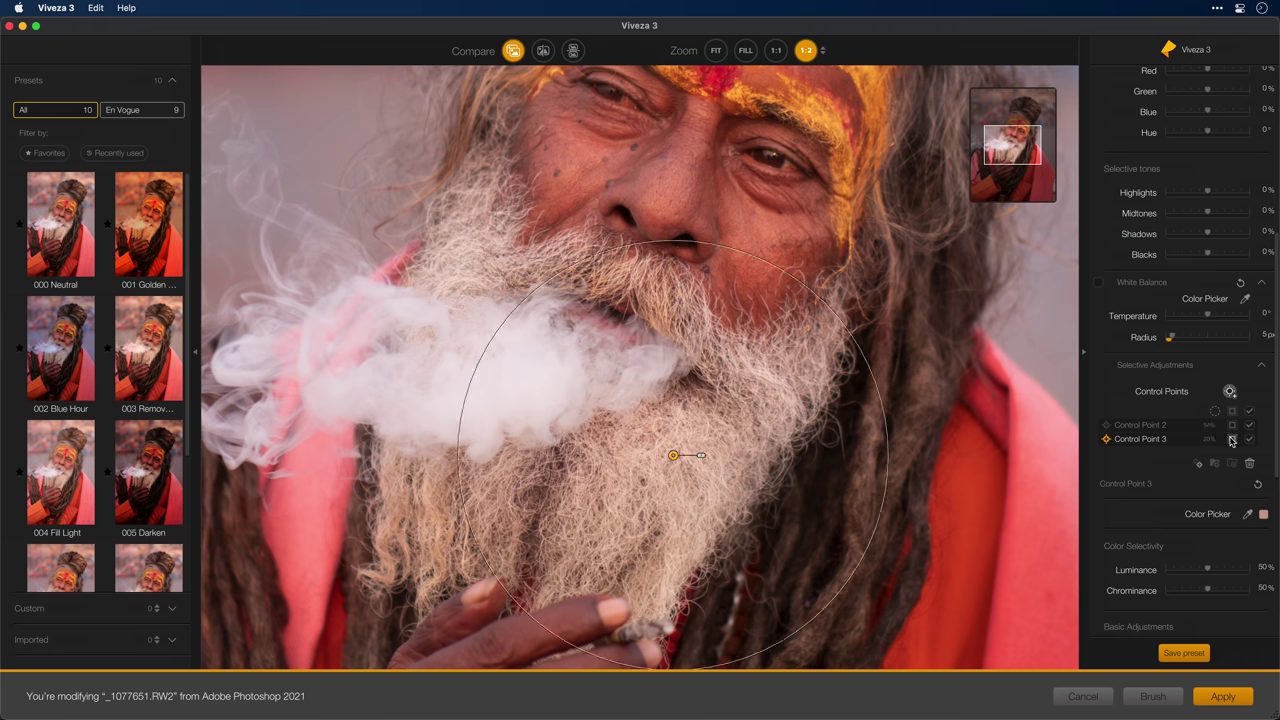
click(1232, 440)
mouse_move(673, 455)
mouse_down()
mouse_move(683, 461)
mouse_move(671, 462)
mouse_up()
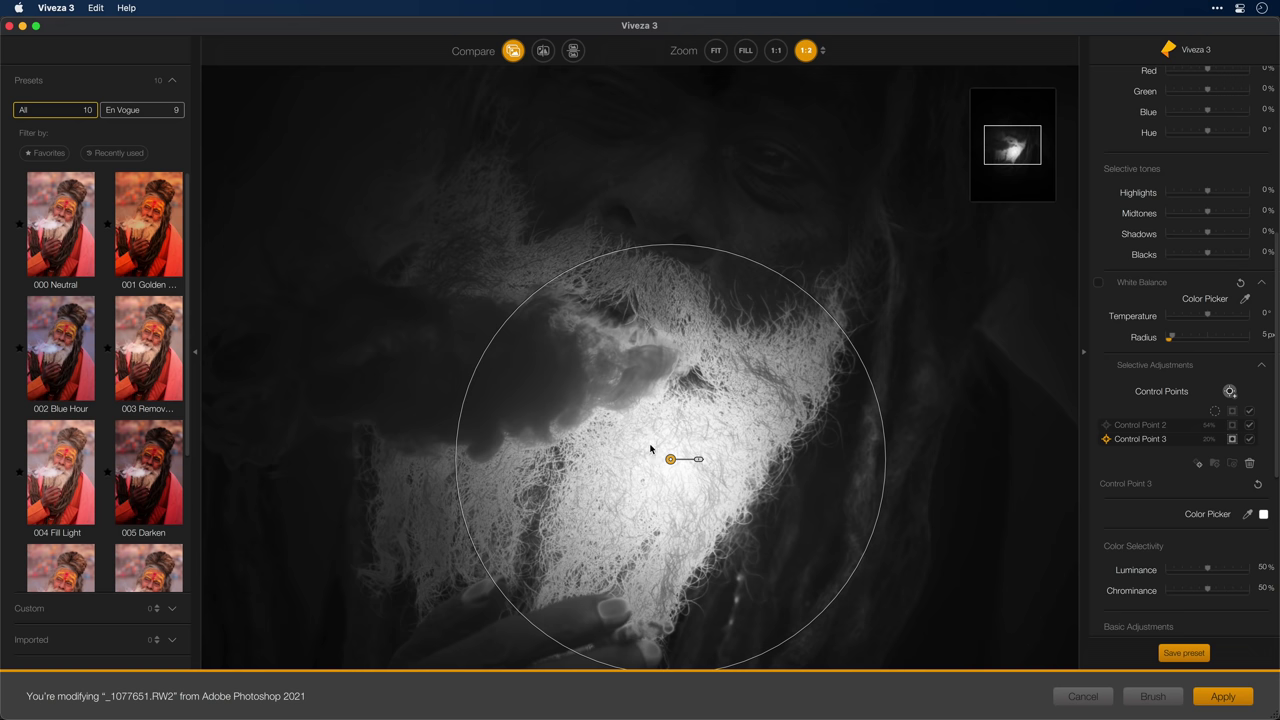
Set the beard point's Luminance to 62% and Chrominance to 78%, then resize its radius
drag(670, 460, 675, 459)
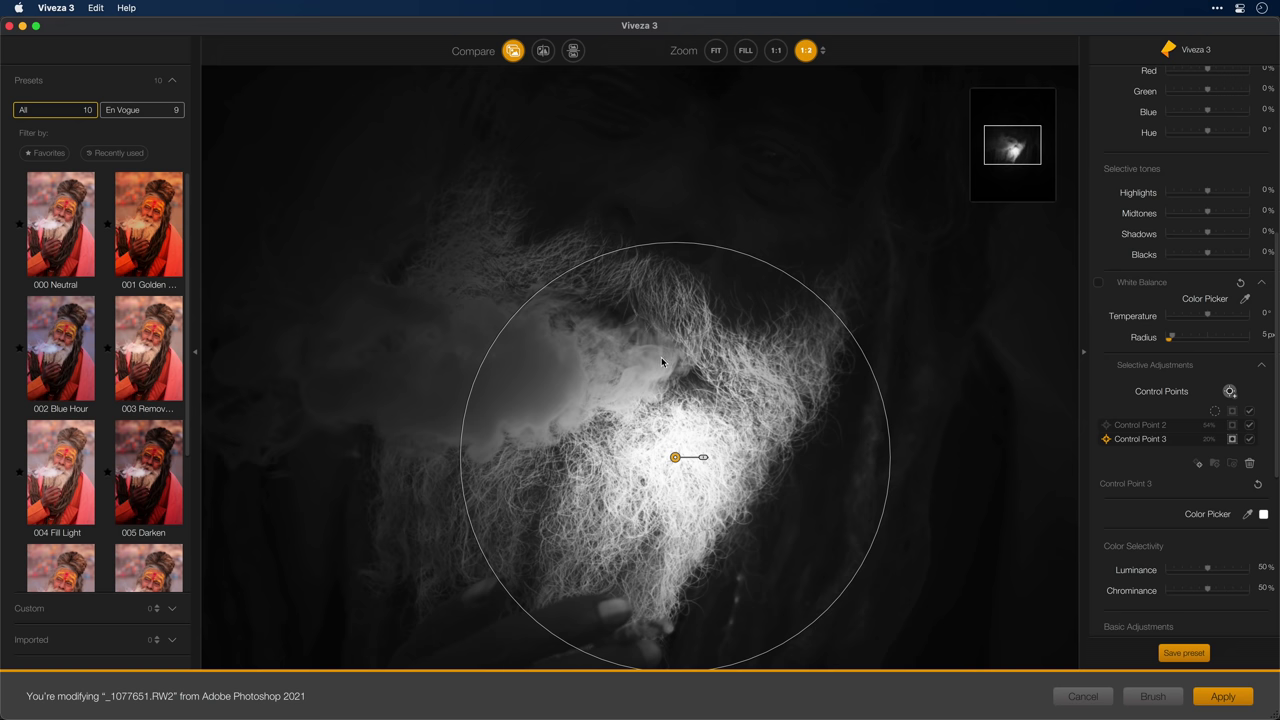
scroll(1173, 538, down, 3)
scroll(1173, 538, down, 2)
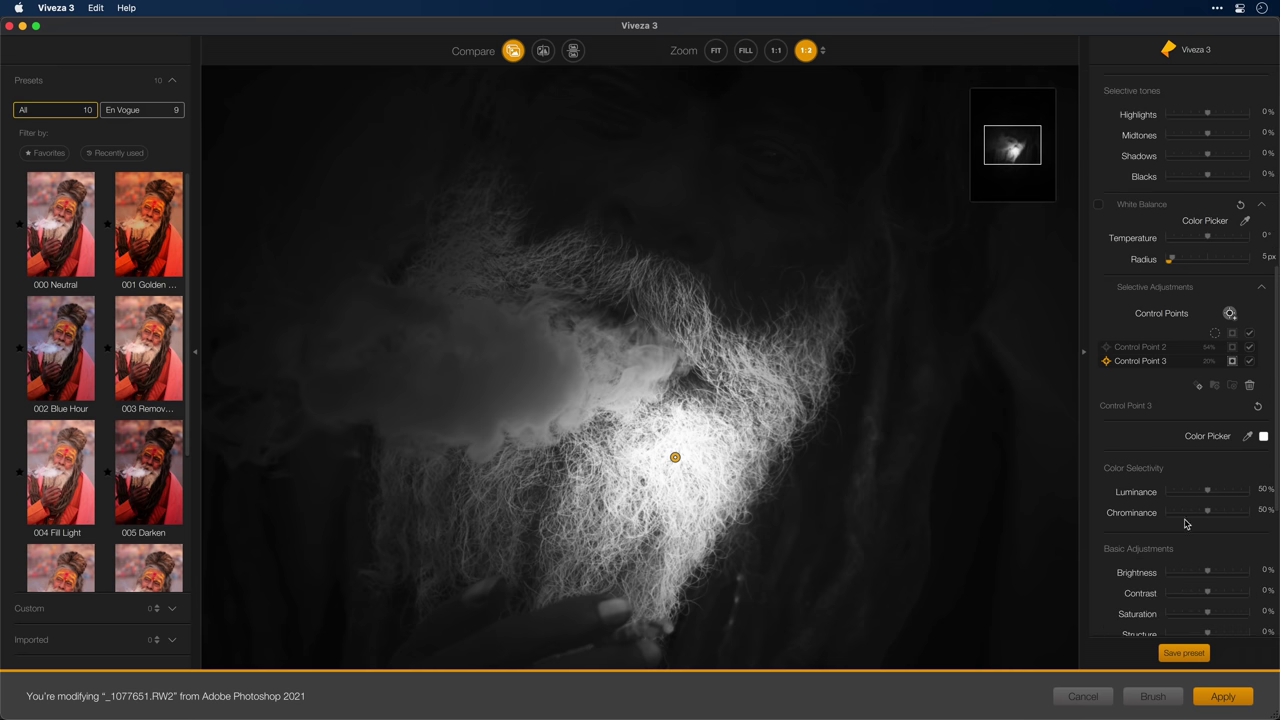
drag(1208, 496, 1231, 518)
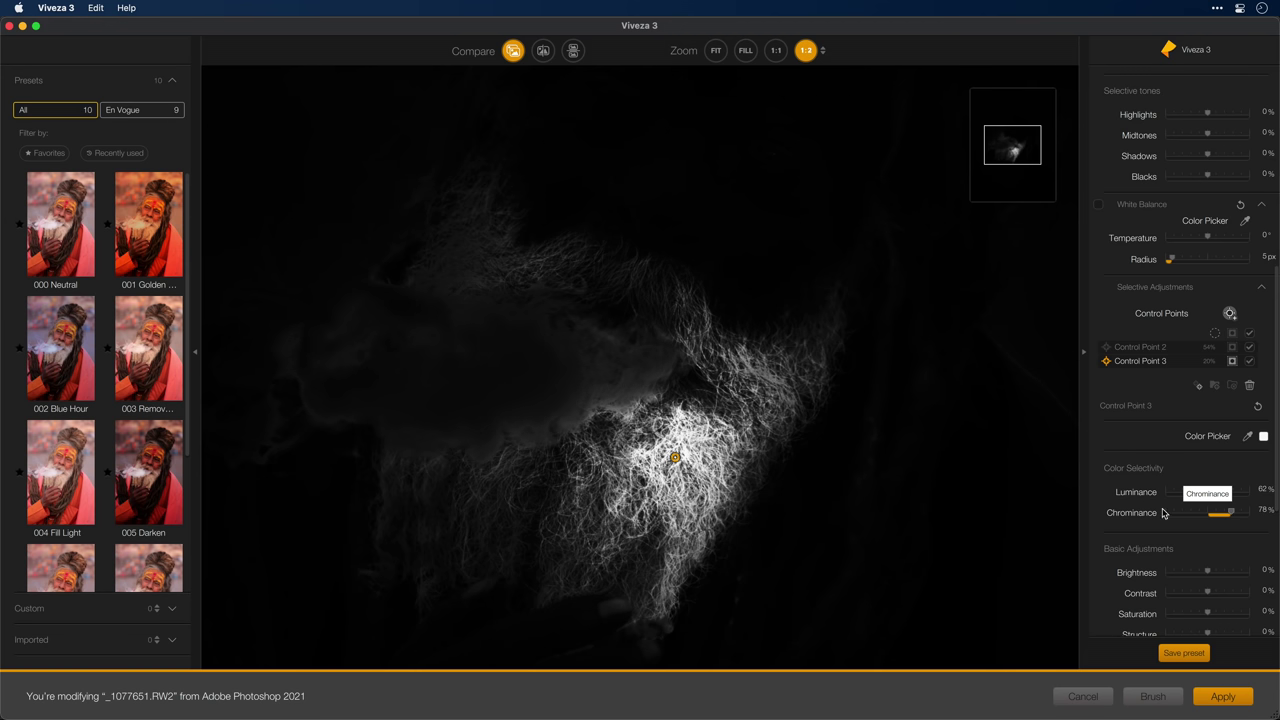
mouse_move(725, 479)
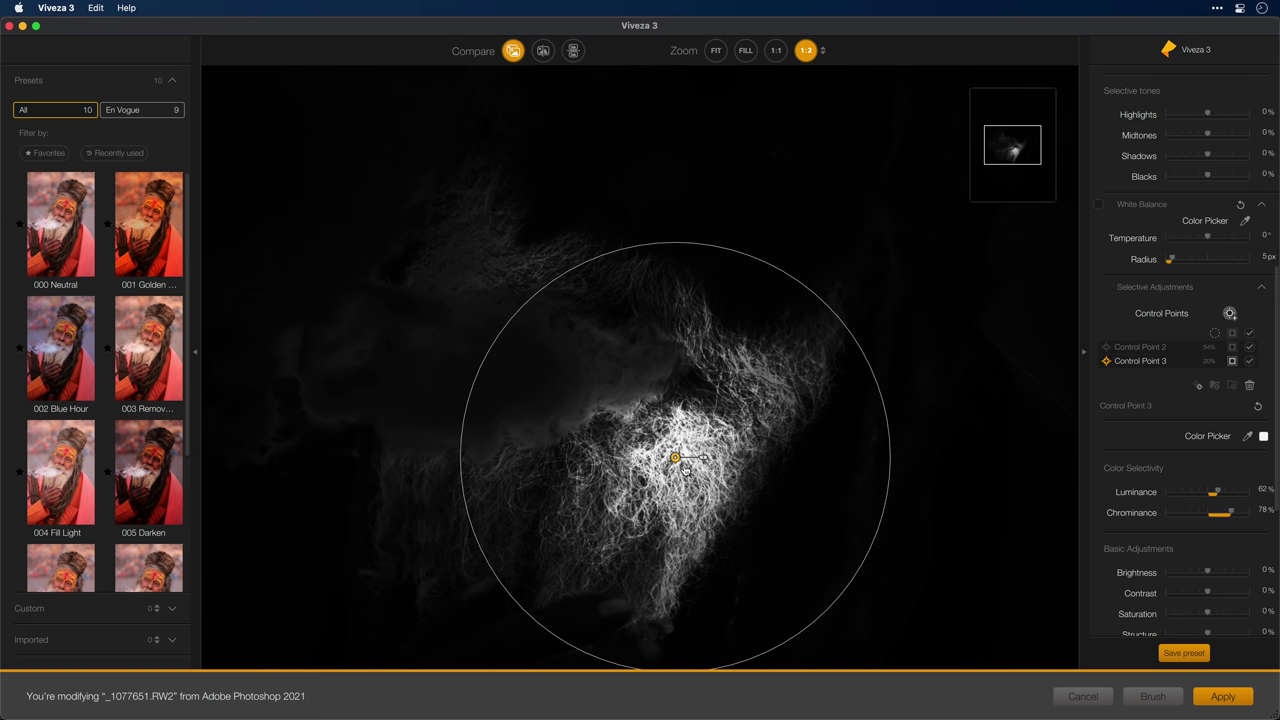
drag(647, 241, 644, 283)
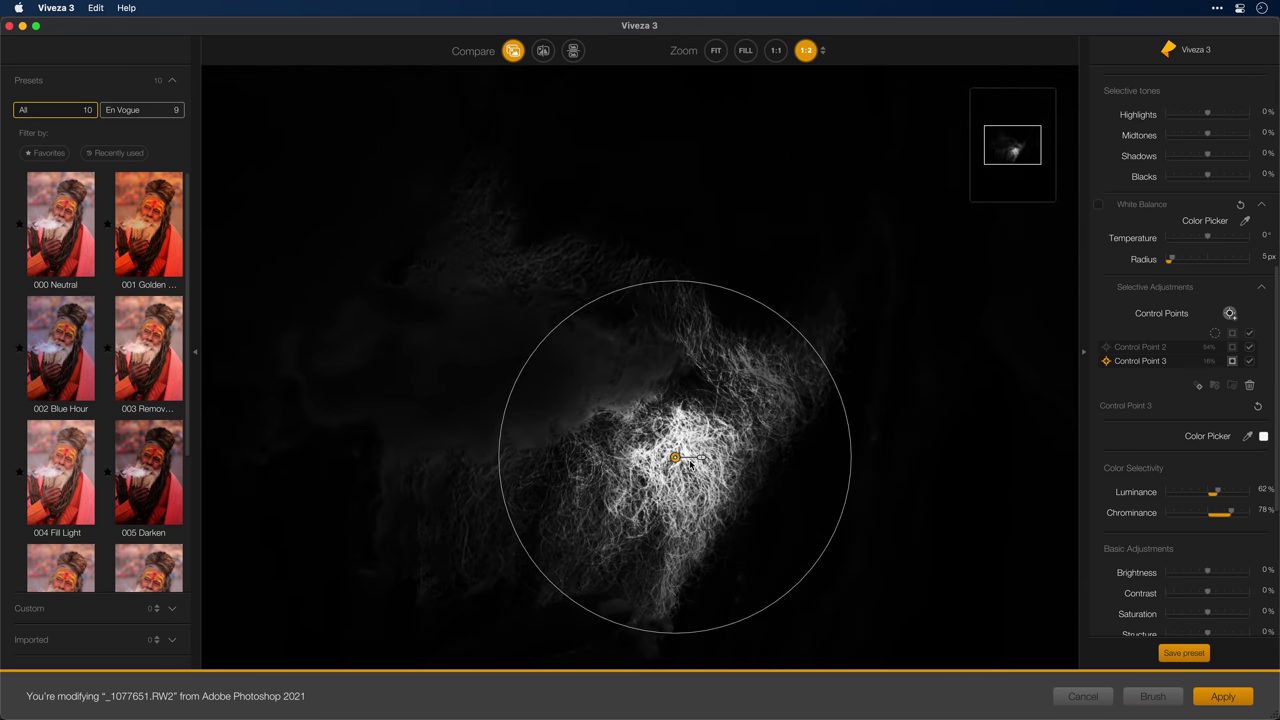
Copy the beard point onto the lower beard and shrink the reach of Control Points 5 and 6
mouse_move(676, 458)
drag(676, 458, 451, 252)
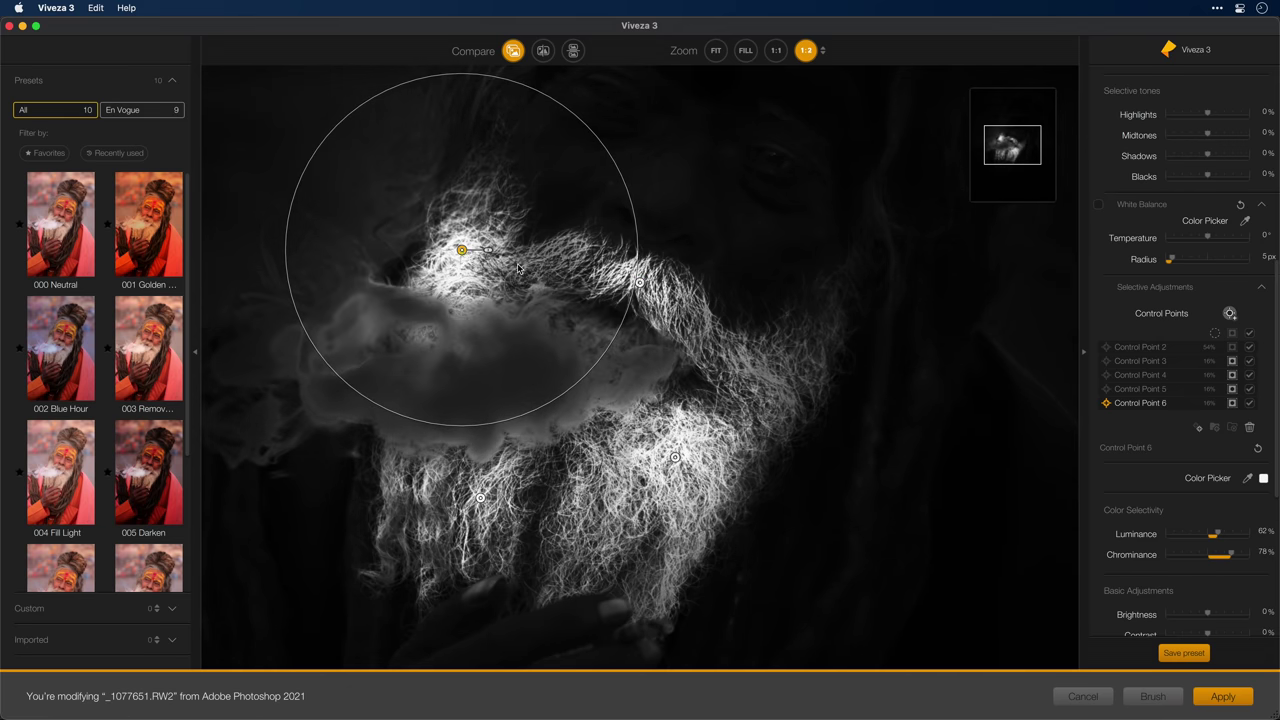
drag(630, 253, 555, 250)
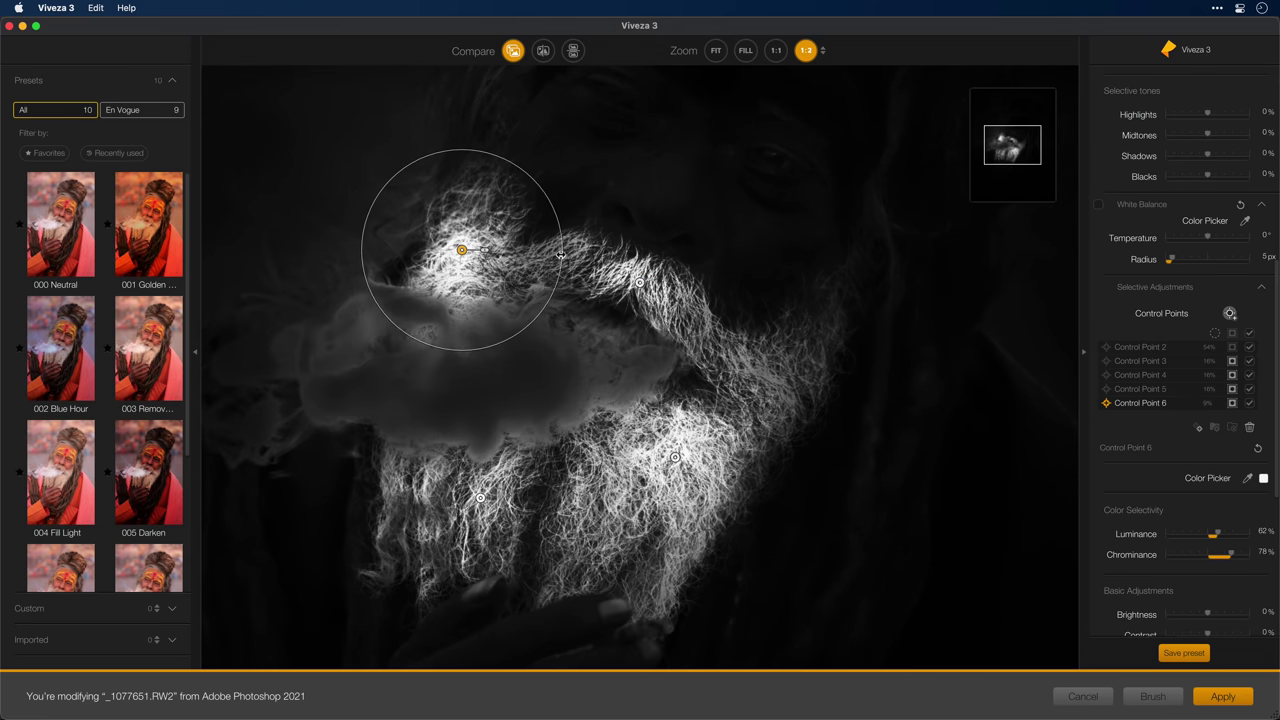
click(640, 284)
drag(783, 390, 745, 363)
mouse_move(462, 251)
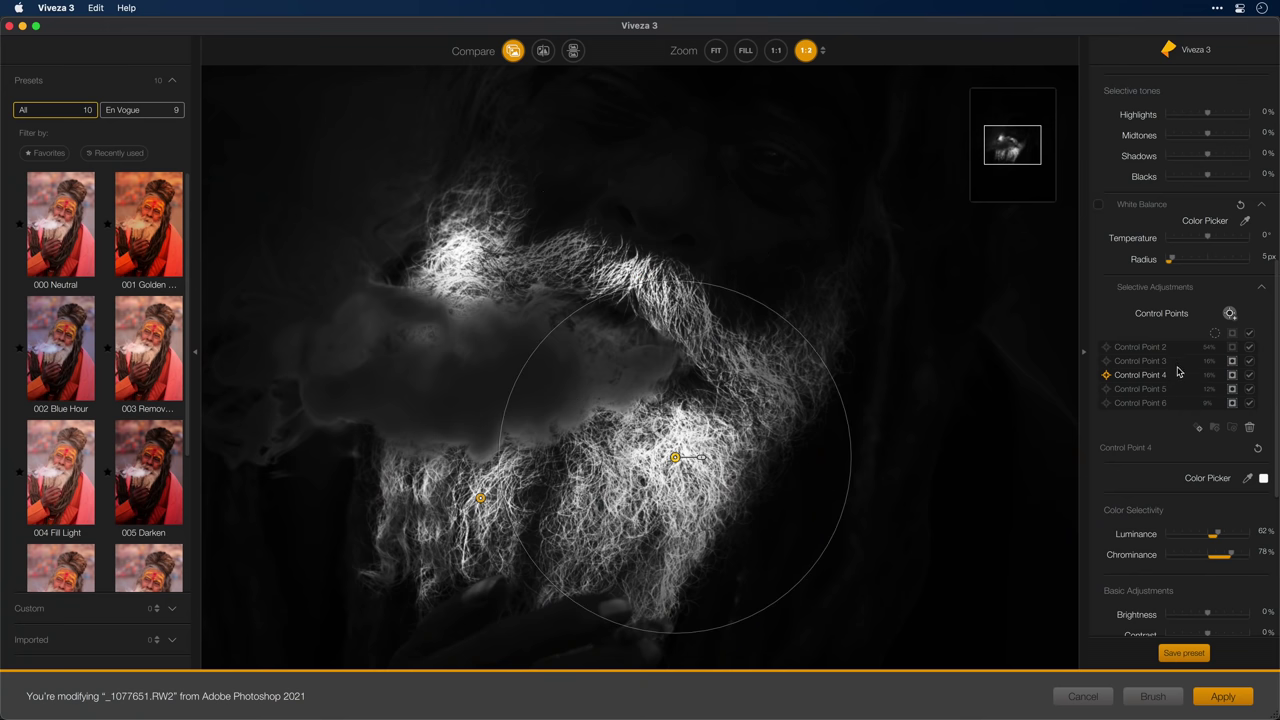
Group Control Points 3–6 as 'Beard' and begin renaming Control Point 2 to 'Shawl'
click(1140, 360)
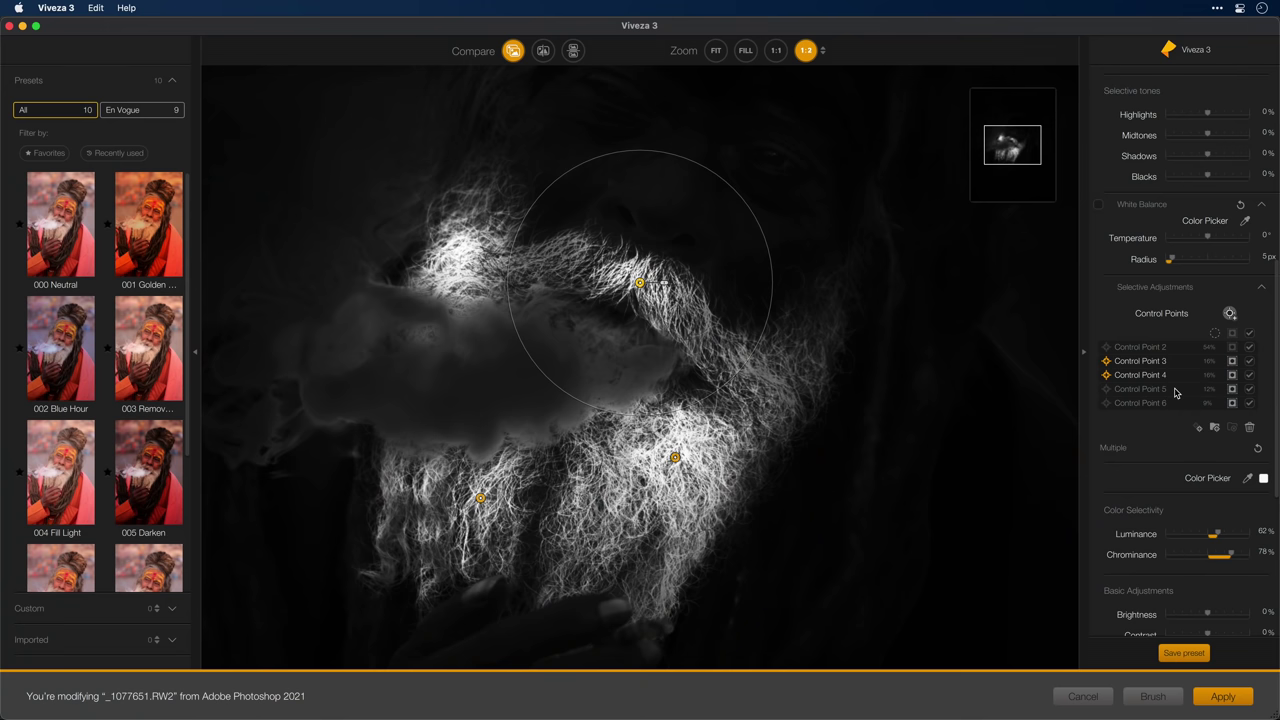
shift+click(1141, 388)
shift+click(1141, 402)
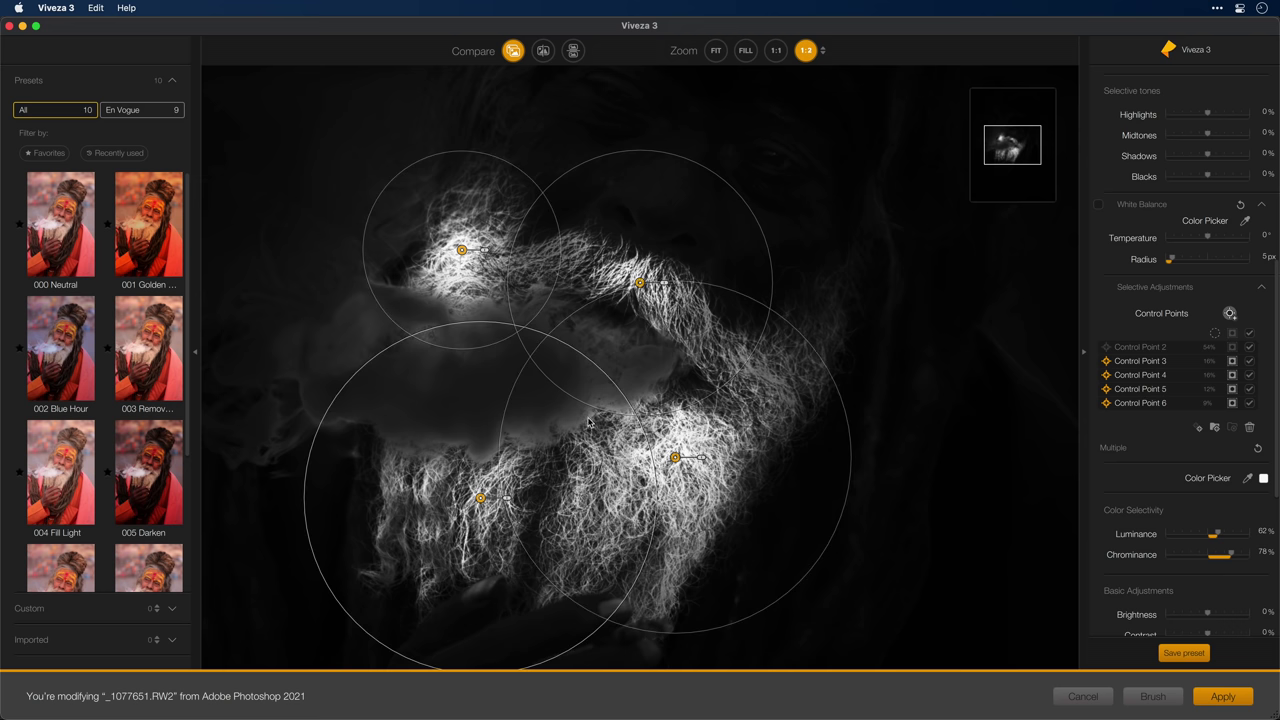
click(1213, 428)
double_click(1127, 361)
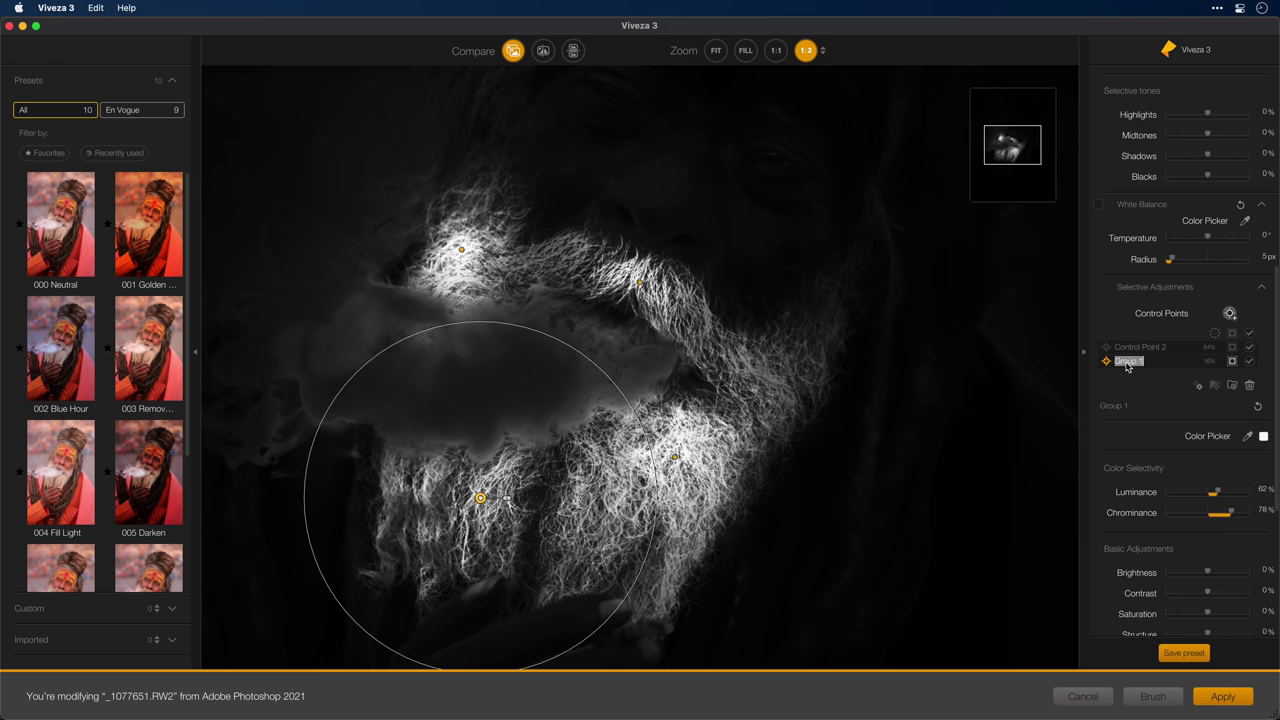
text(Beard)
key(Return)
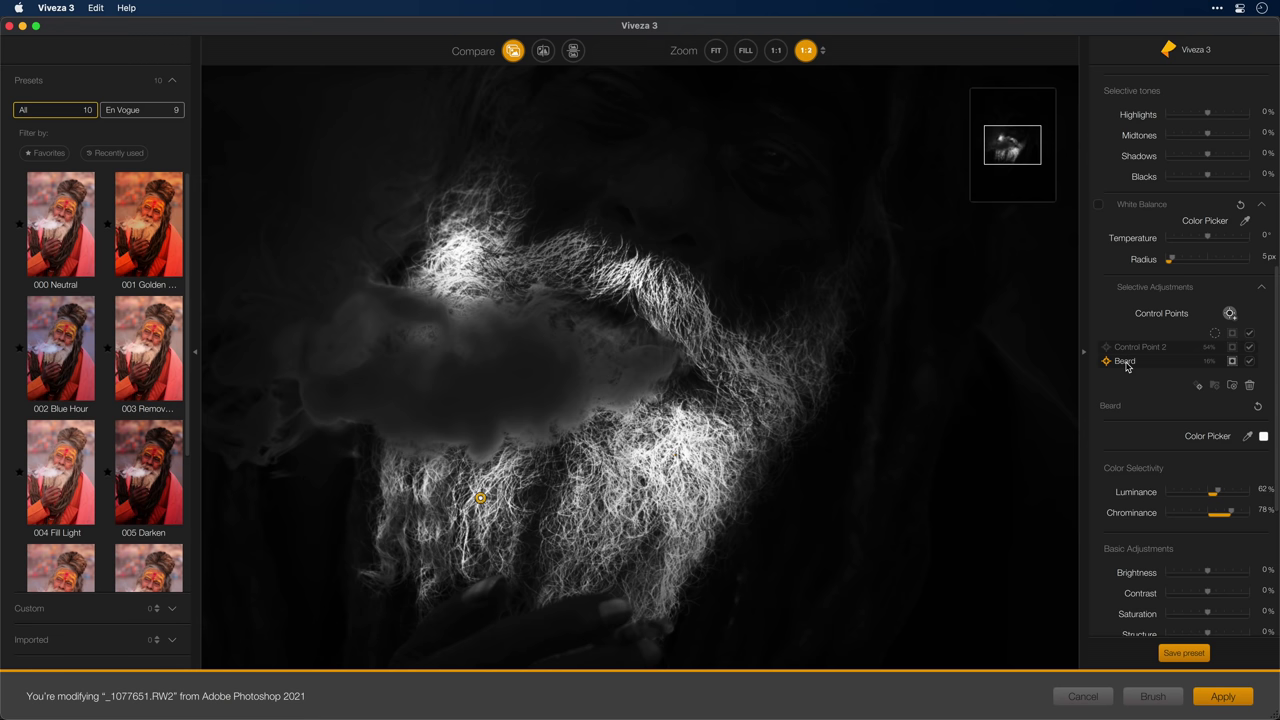
double_click(1130, 347)
text(Shawl)
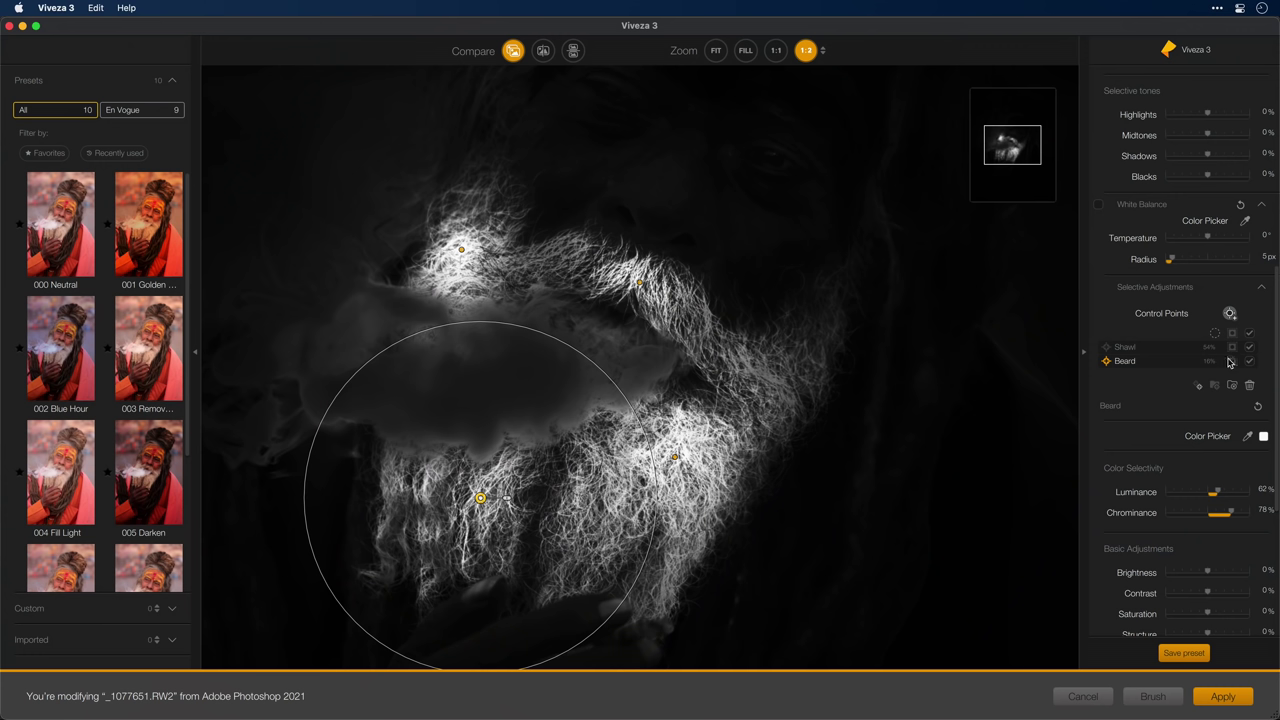
Hide the Beard mask, fit the photo, and set Beard brightness to 40% and Blue to 13%
click(1230, 361)
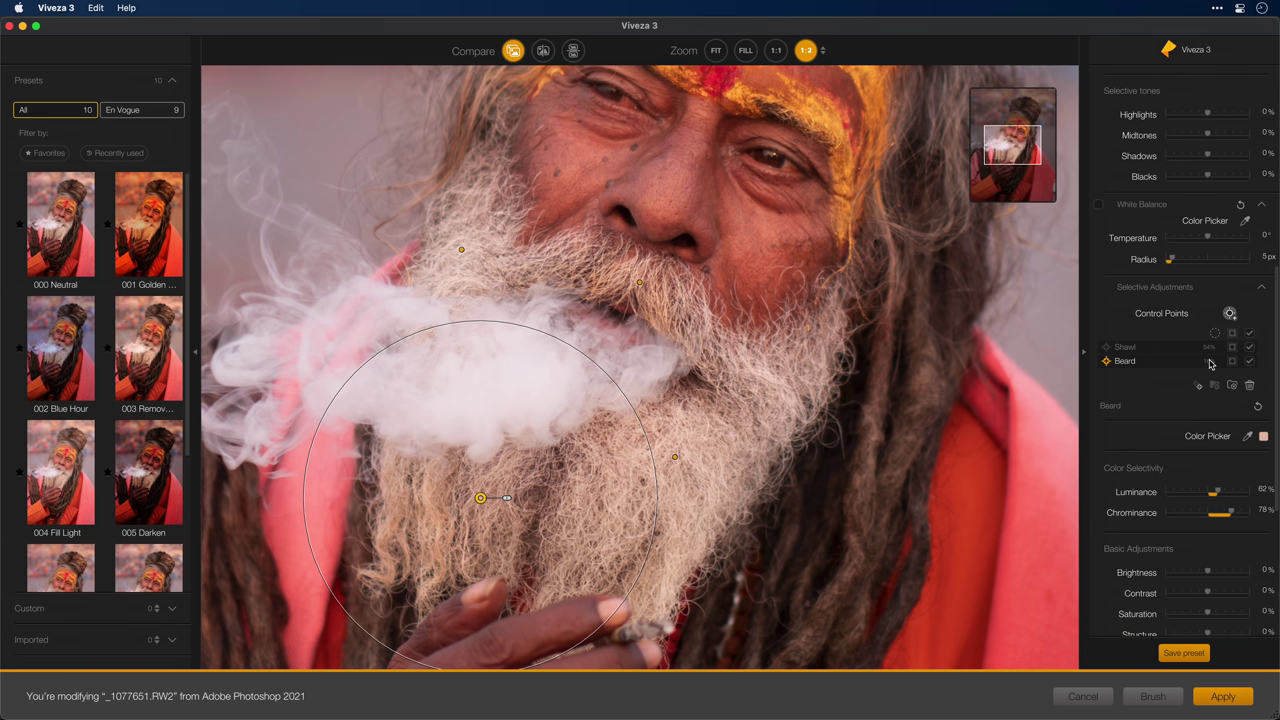
click(715, 50)
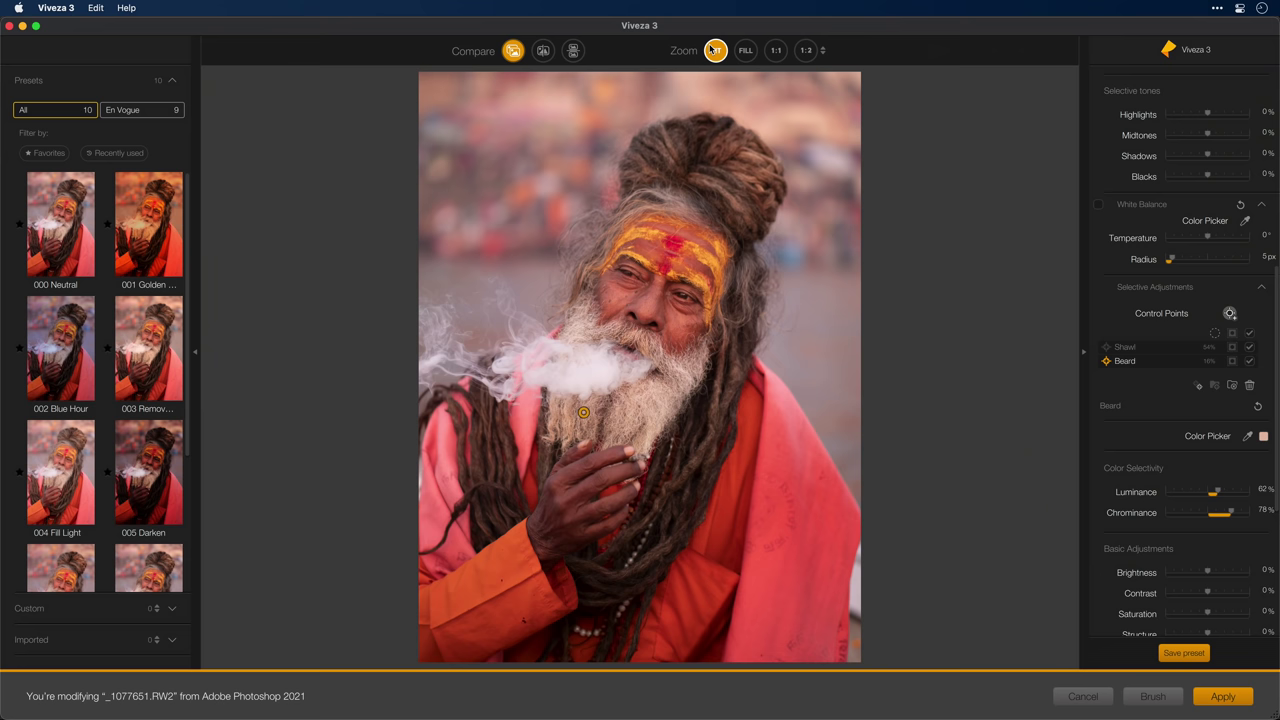
mouse_move(1133, 363)
scroll(1145, 420, down, 3)
drag(1207, 413, 1223, 415)
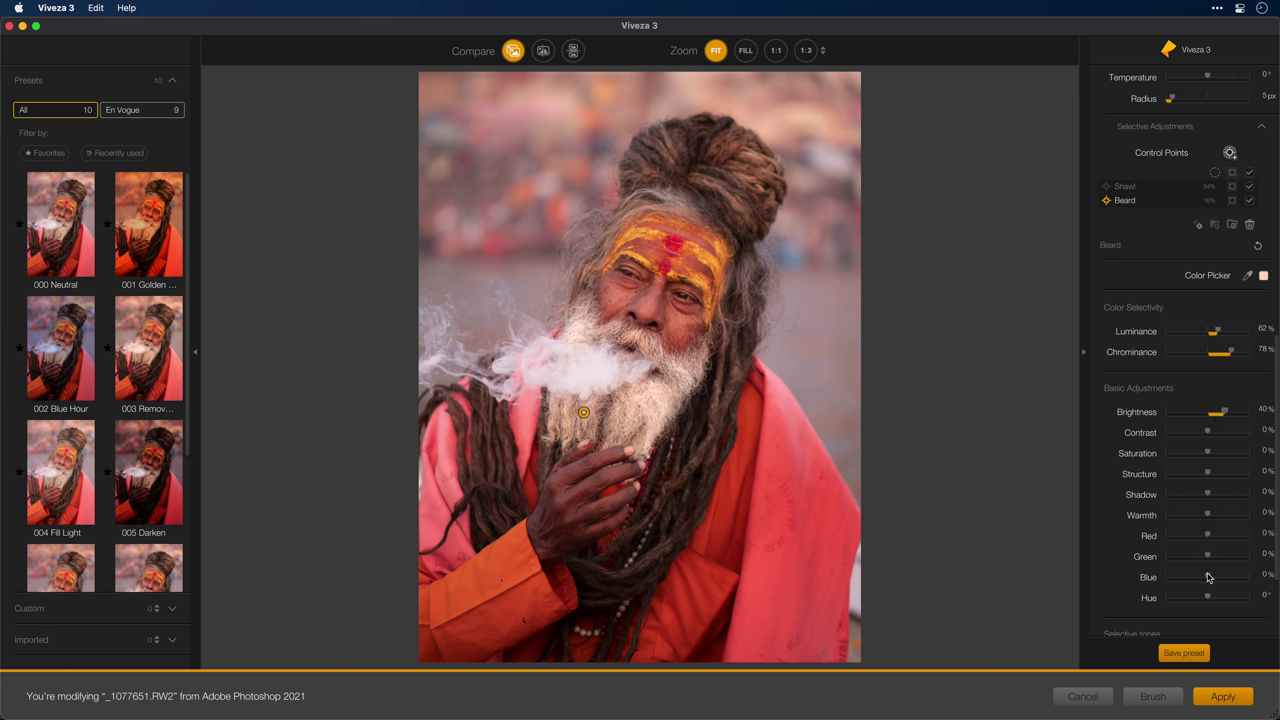
drag(1209, 578, 1211, 578)
Toggle Compare several times to flip between the original and edited photo
click(513, 51)
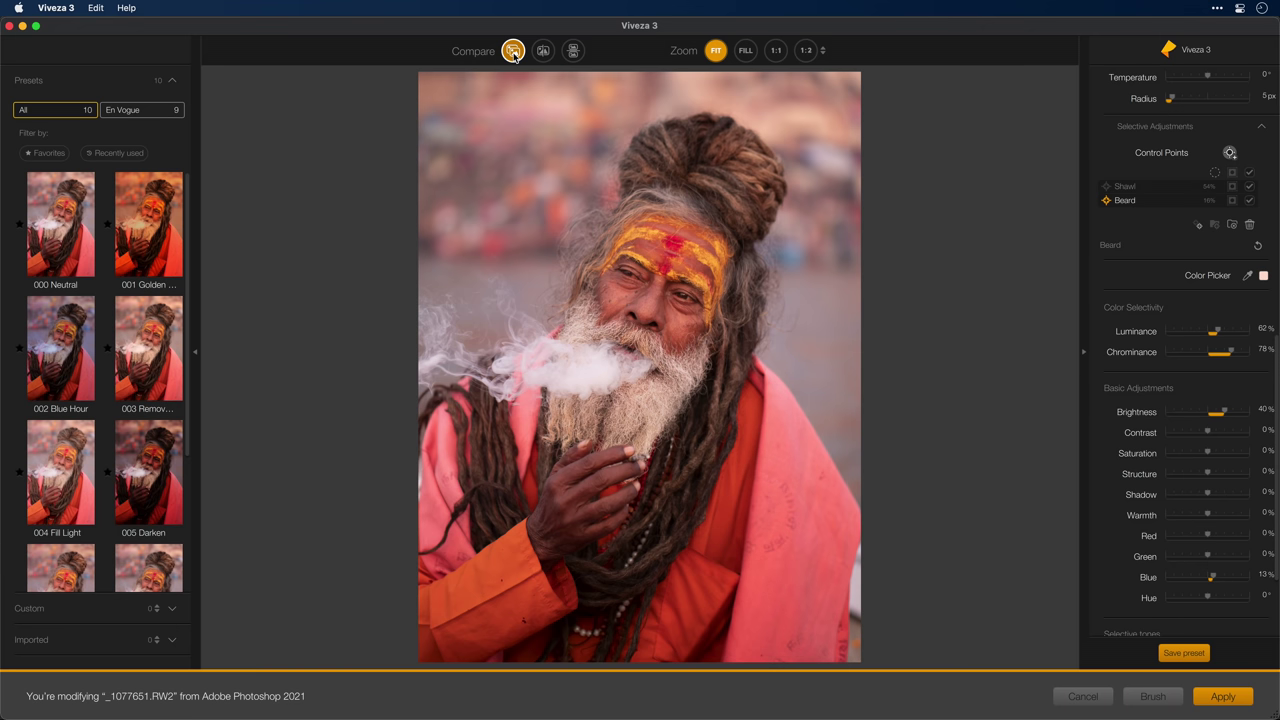
click(513, 51)
click(513, 51)
click(513, 51)
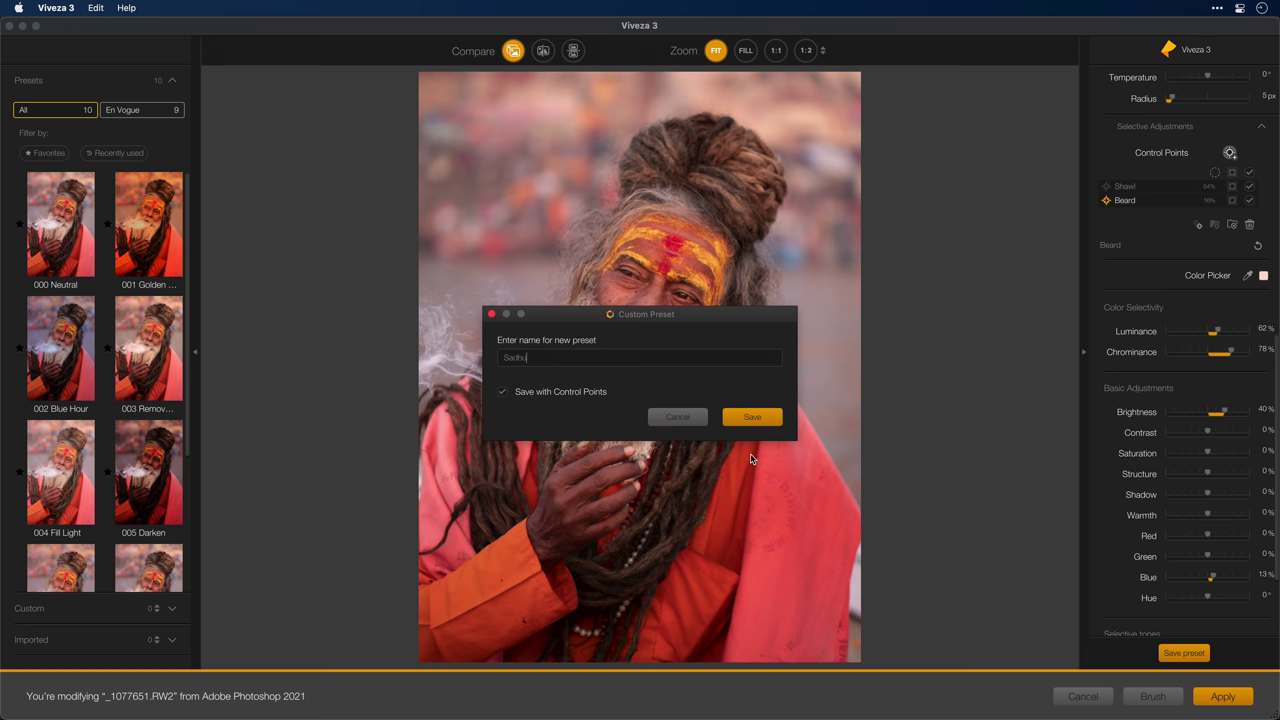
Confirm saving the new 'Sadhu' preset to the custom presets
click(774, 426)
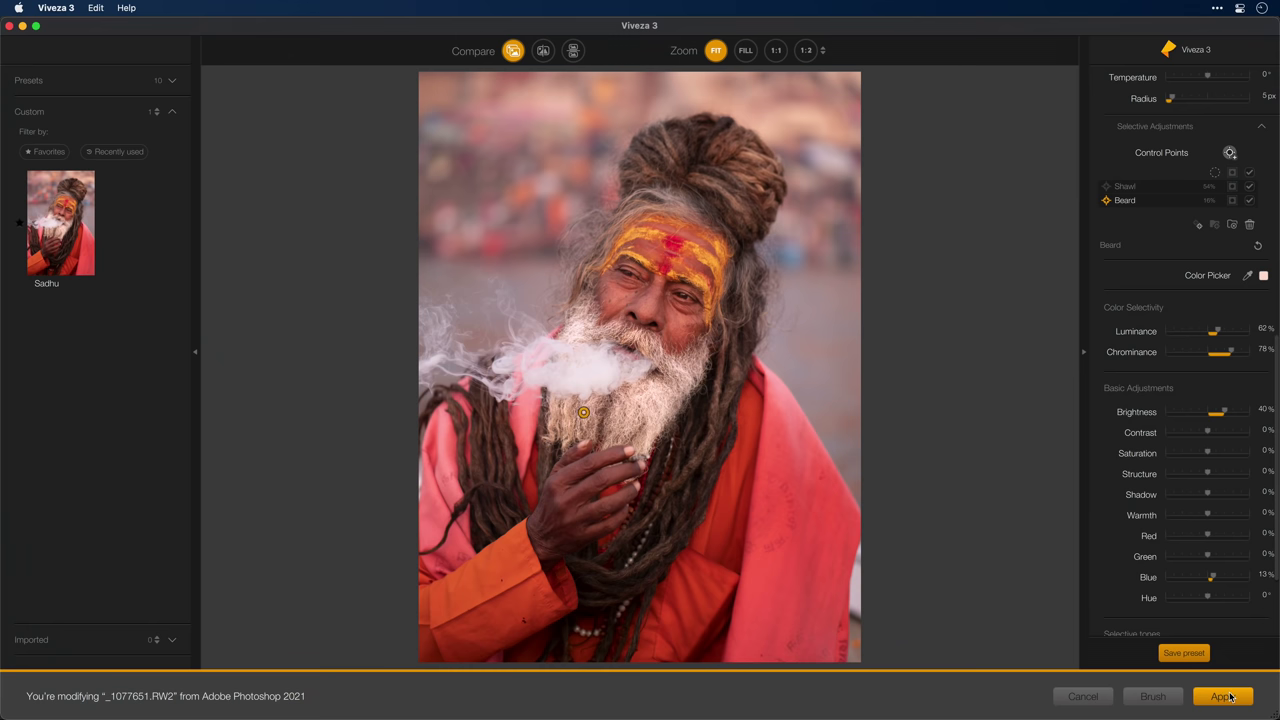
Apply the beard edit to the first portrait, then open _1077645.RW2 in Viveza 3
click(1230, 697)
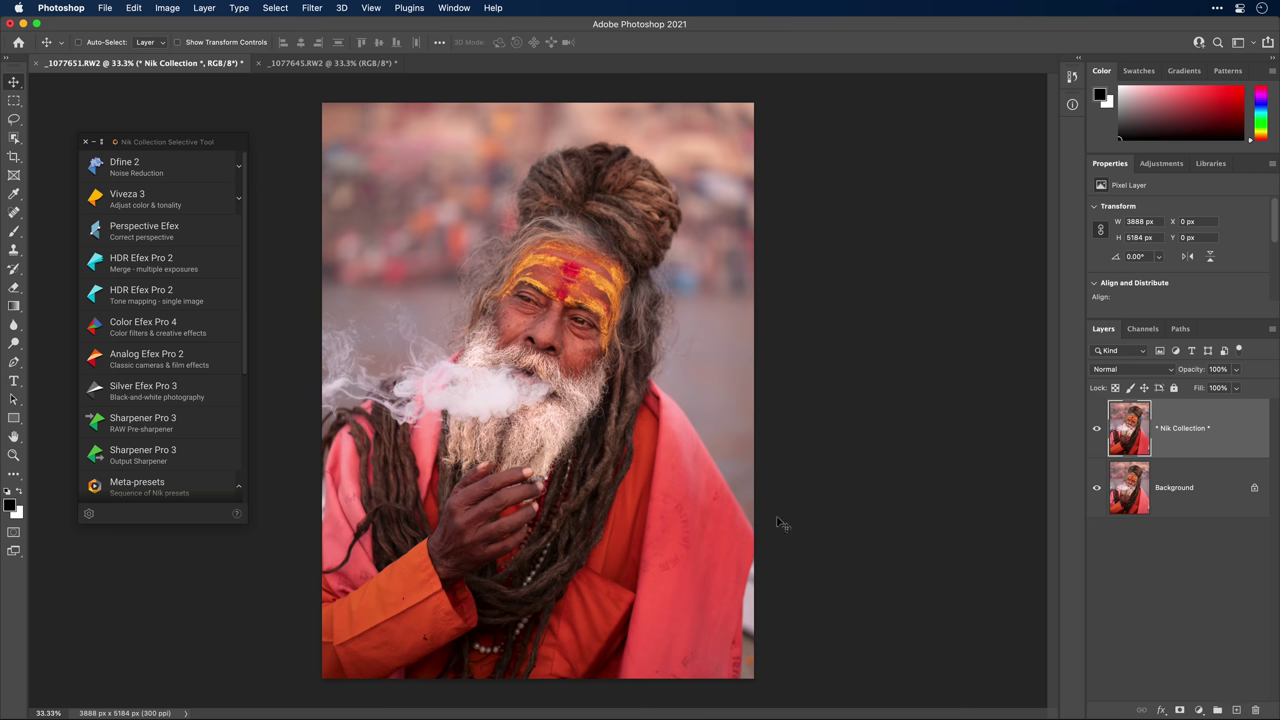
click(372, 64)
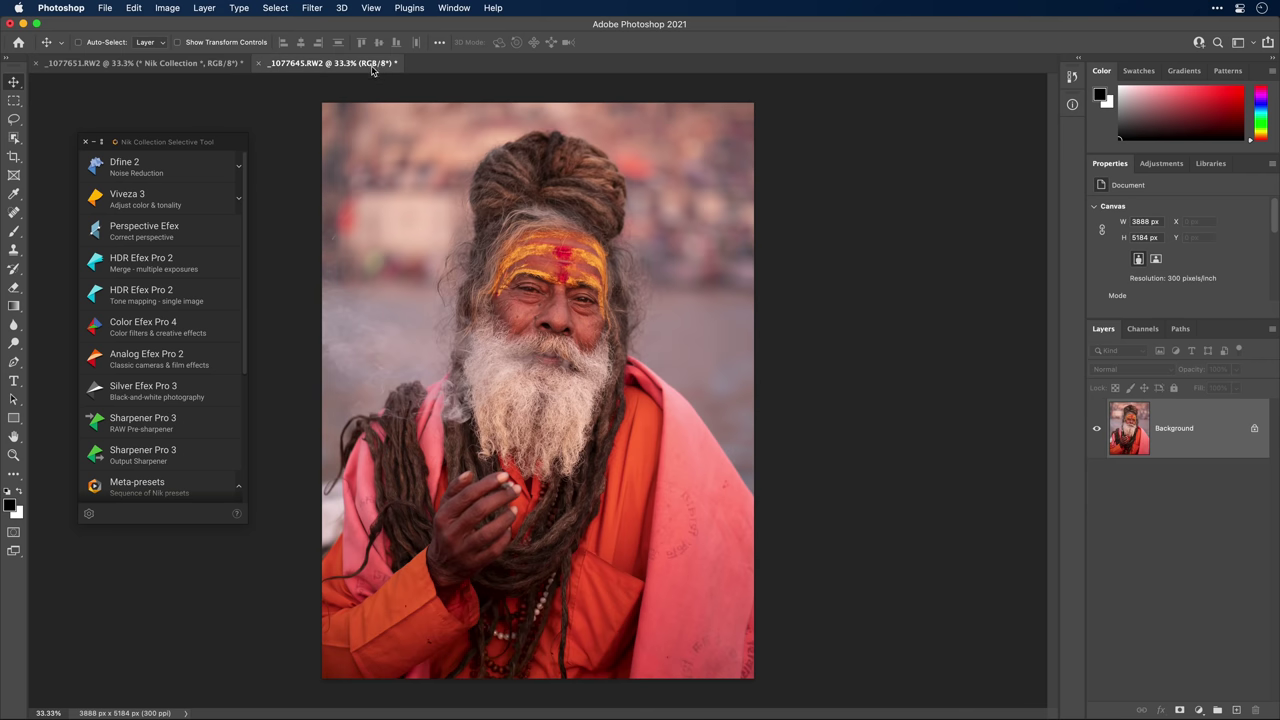
click(203, 205)
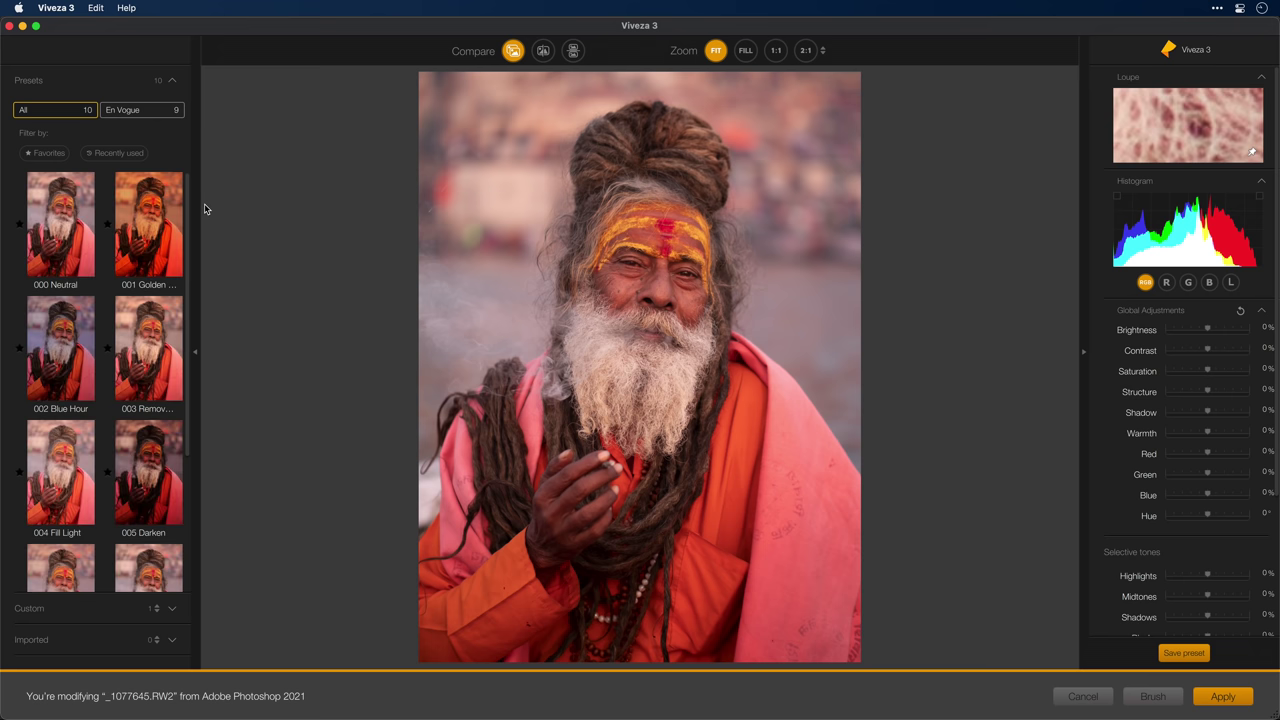
Try the Sadhu preset on the second portrait, refit beard and shawl points, then cancel
click(88, 612)
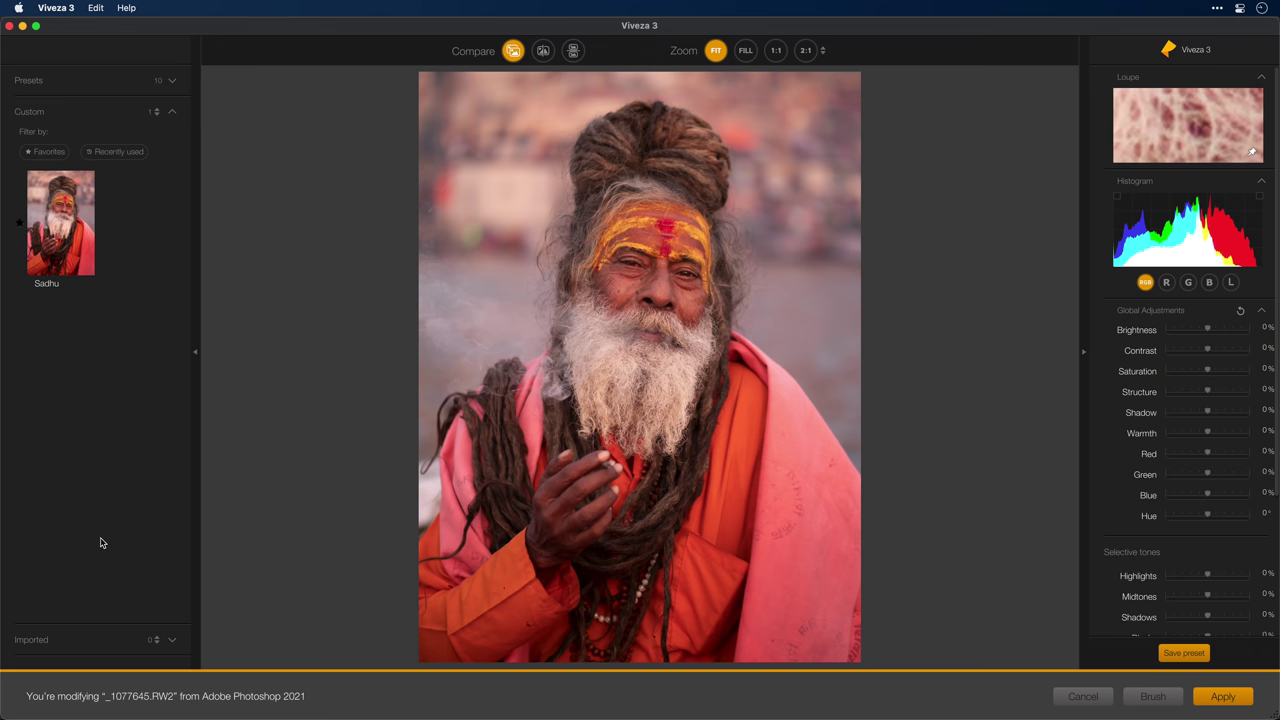
click(71, 222)
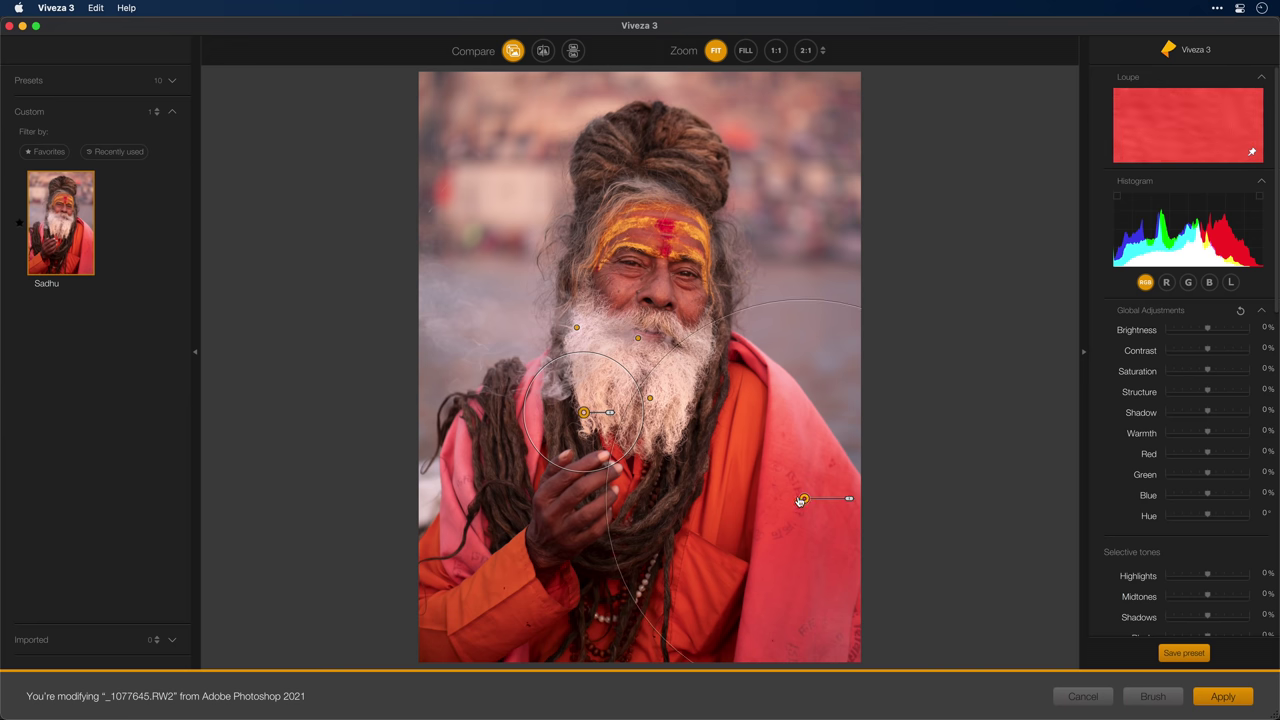
drag(804, 498, 821, 520)
click(584, 411)
drag(588, 411, 601, 408)
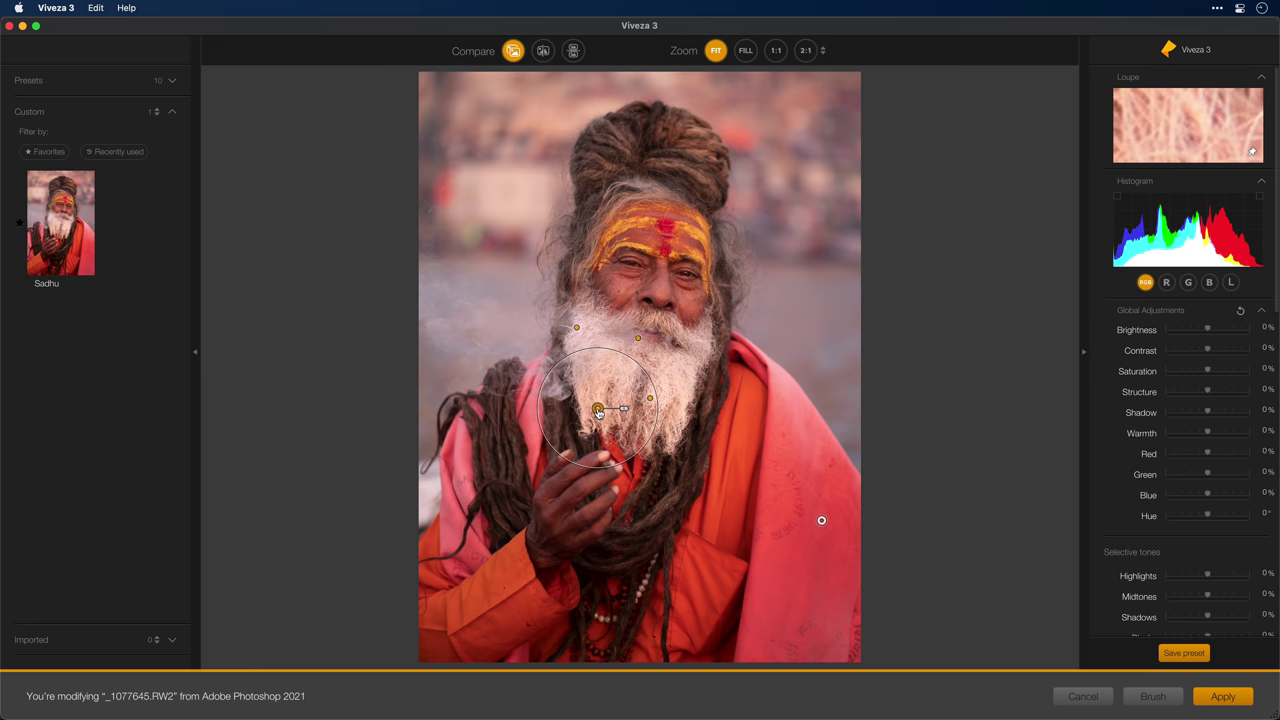
drag(582, 338, 685, 368)
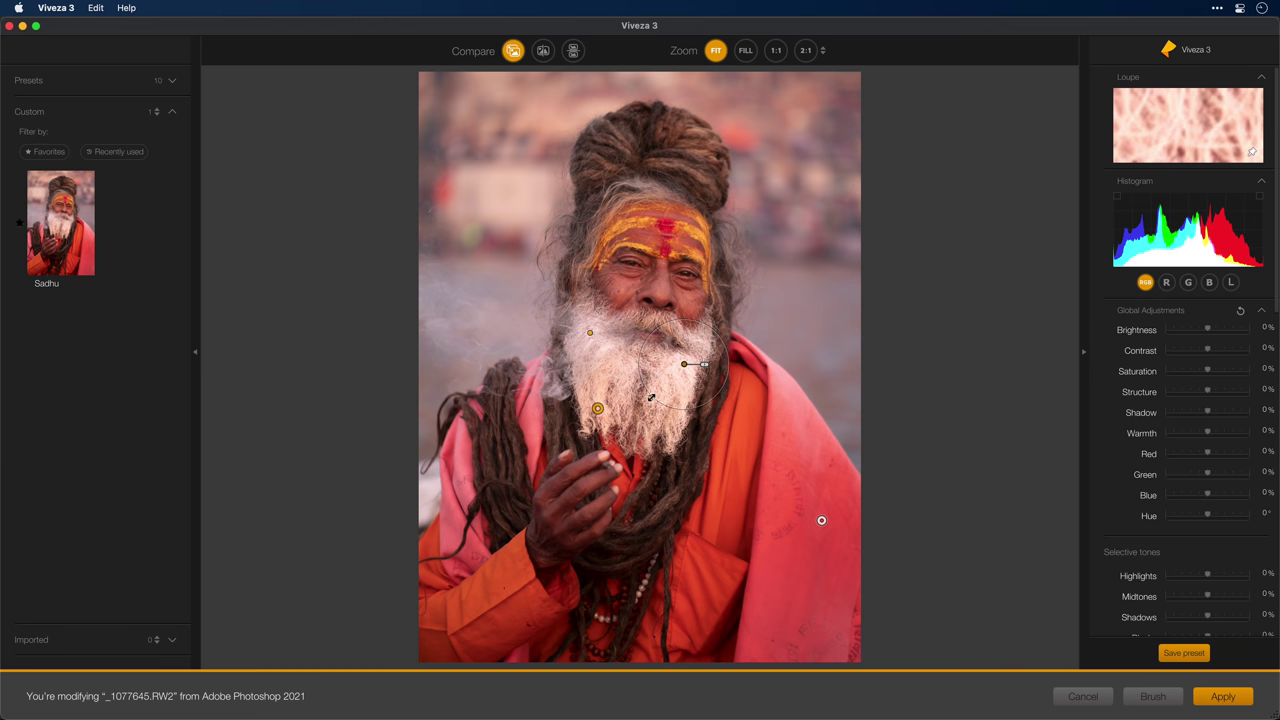
drag(648, 400, 659, 409)
drag(597, 409, 594, 397)
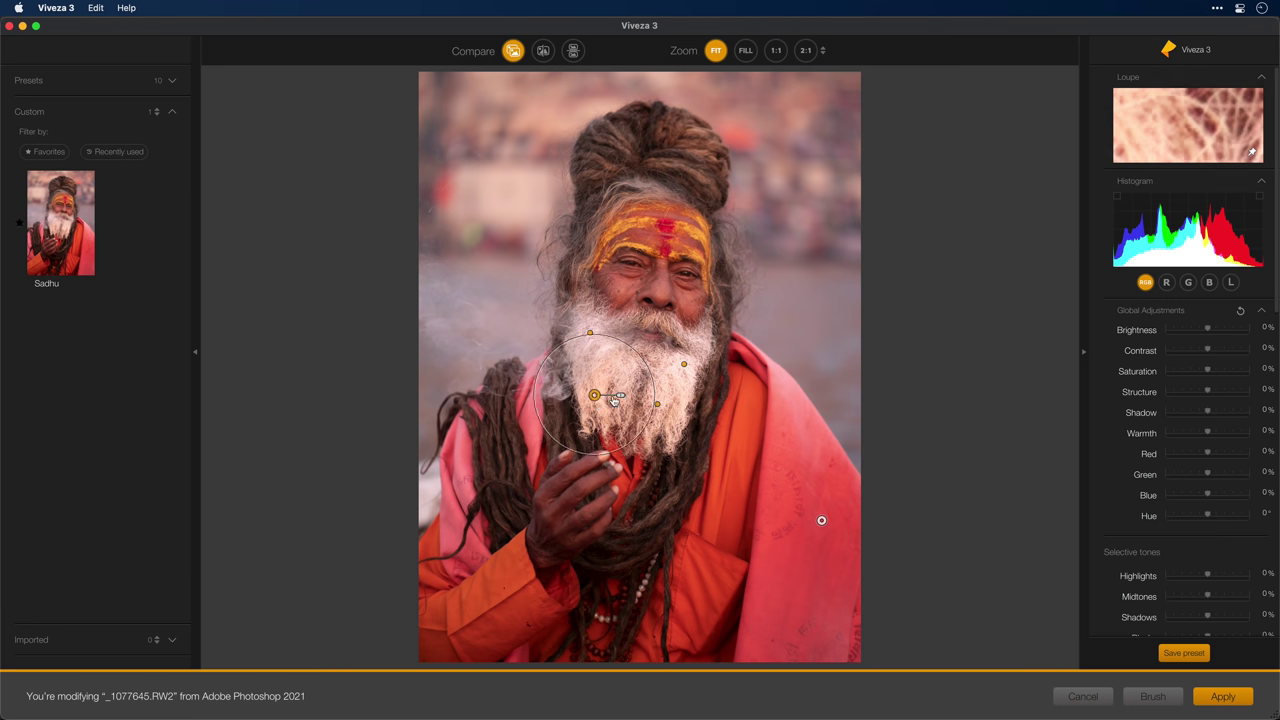
scroll(1210, 470, down, 10)
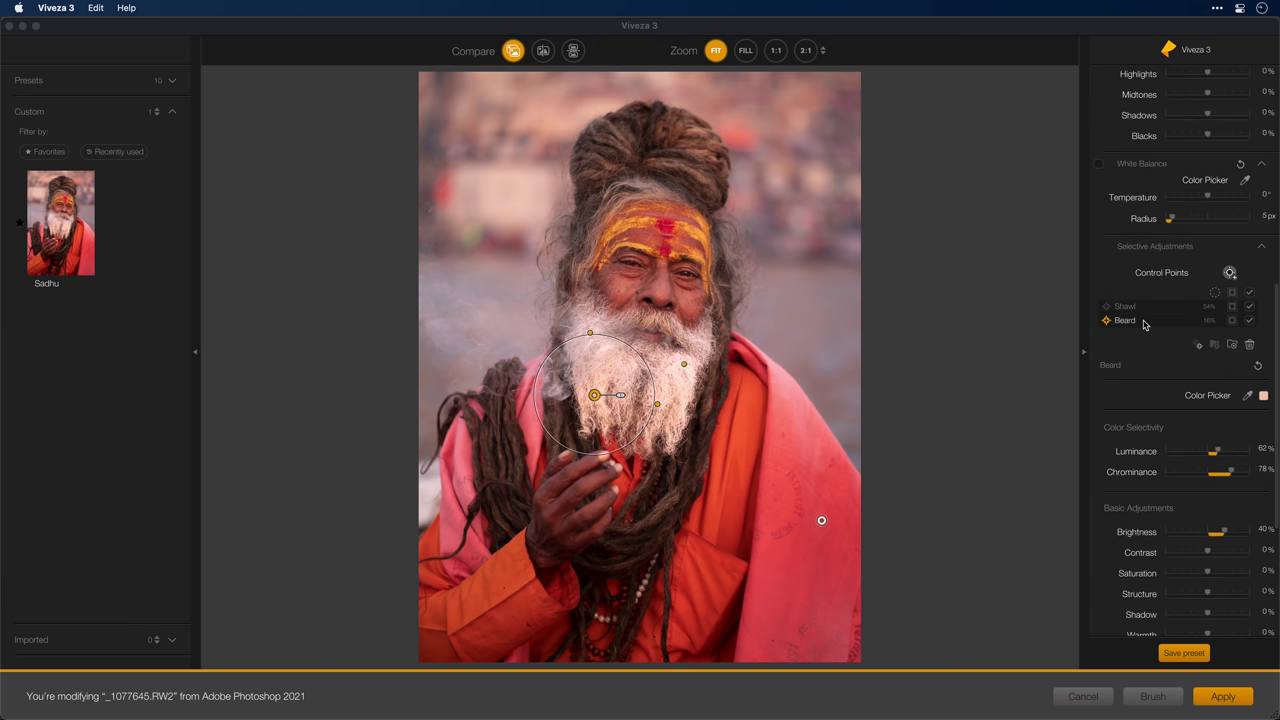
click(1083, 697)
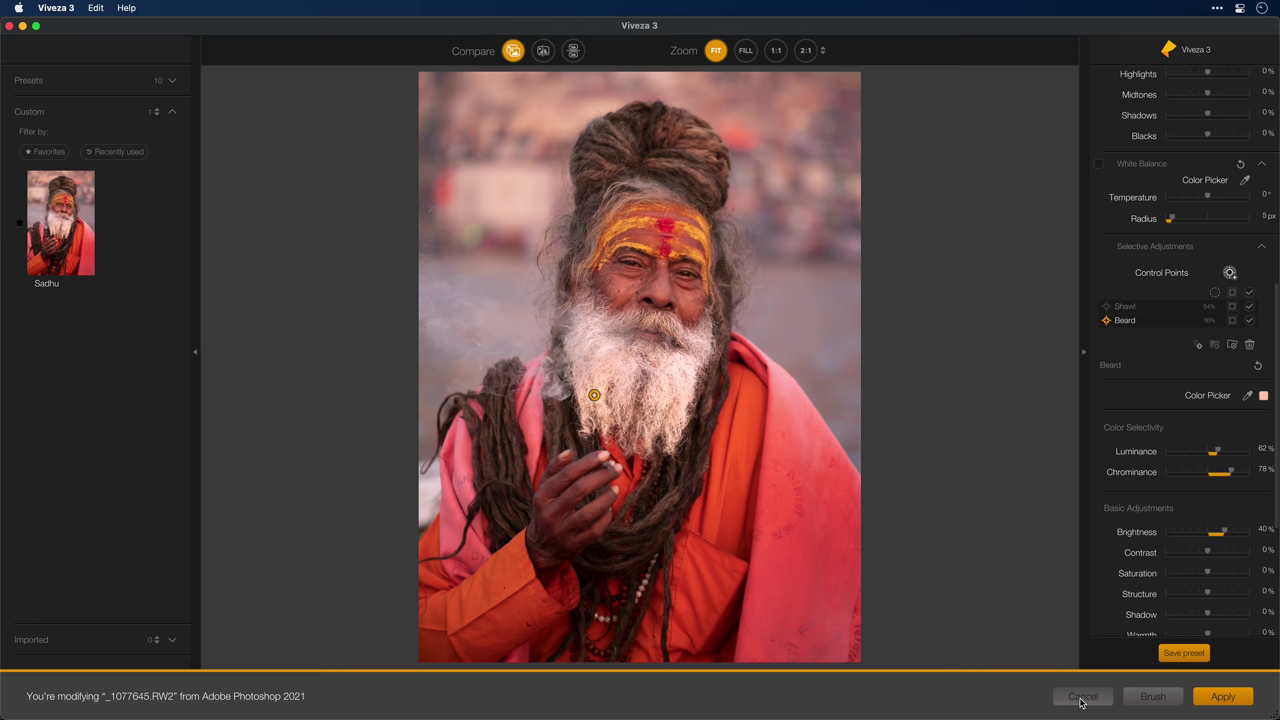
Open the river photo _1031457.RW2 through Camera Raw as a smart object
click(106, 12)
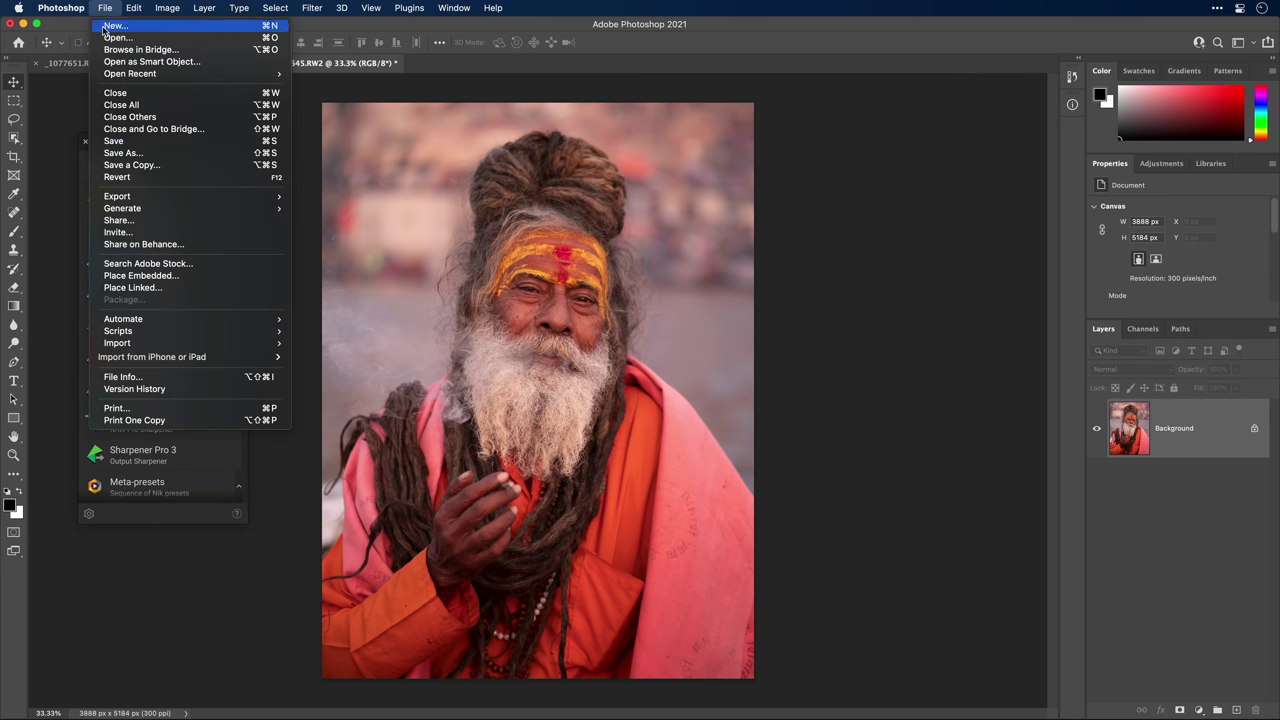
click(106, 40)
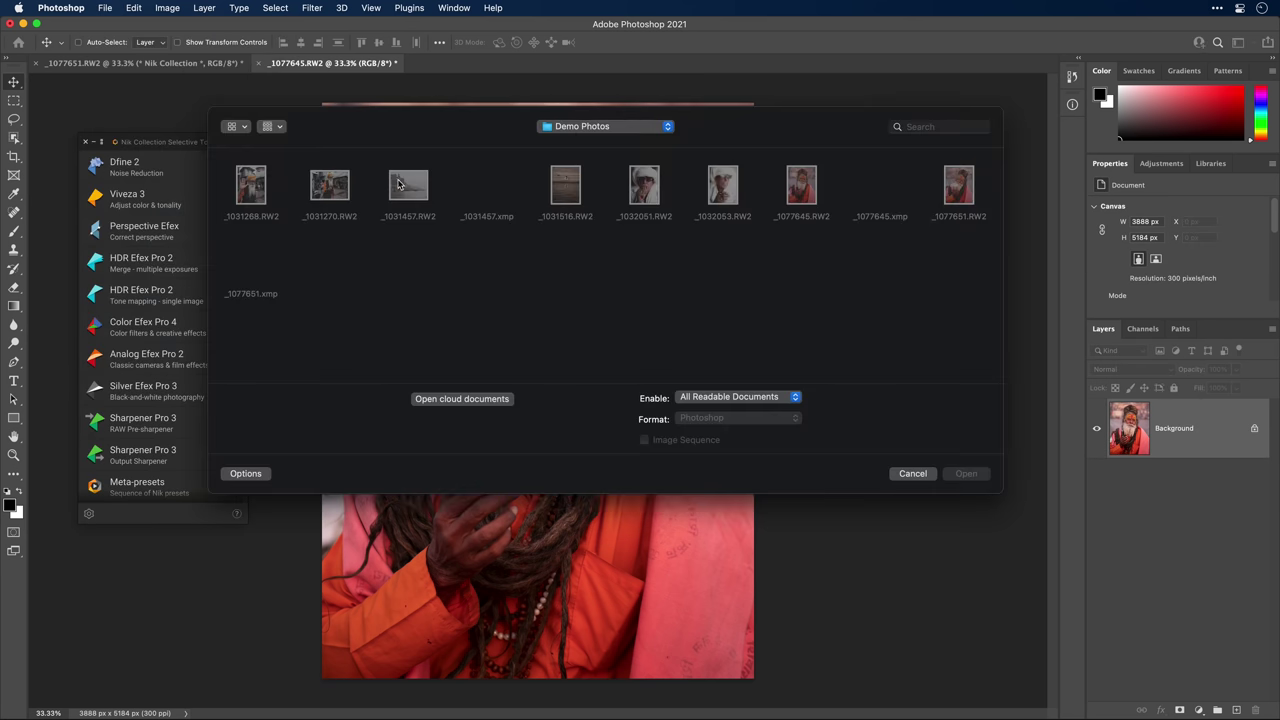
click(401, 185)
click(959, 474)
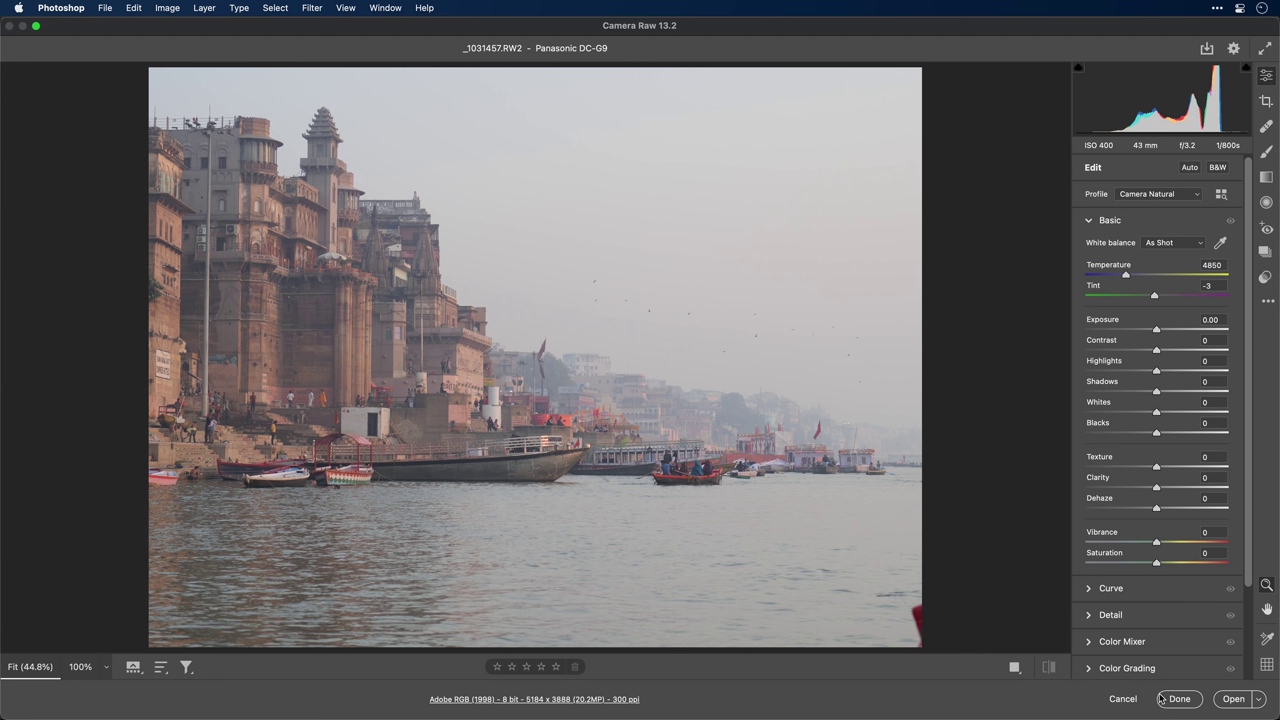
click(1261, 700)
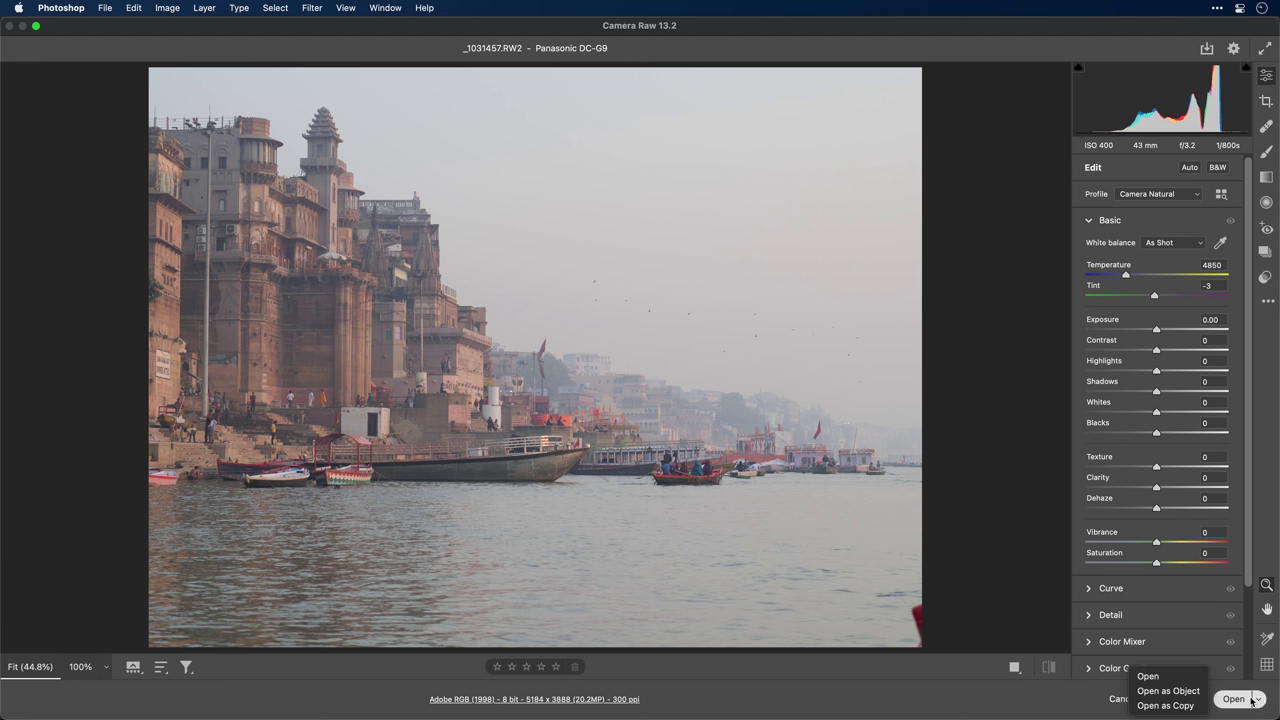
click(1166, 690)
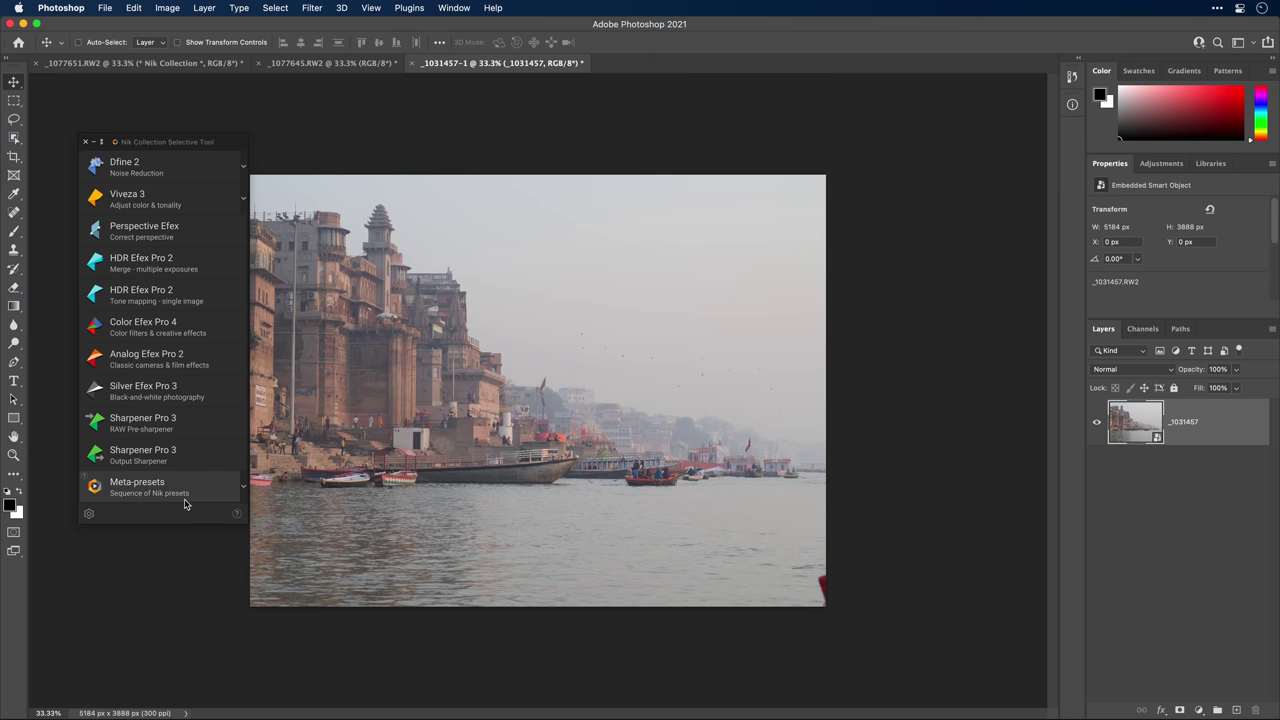
Read the Golden Haze meta-preset's description, then apply it to the river photo
click(239, 489)
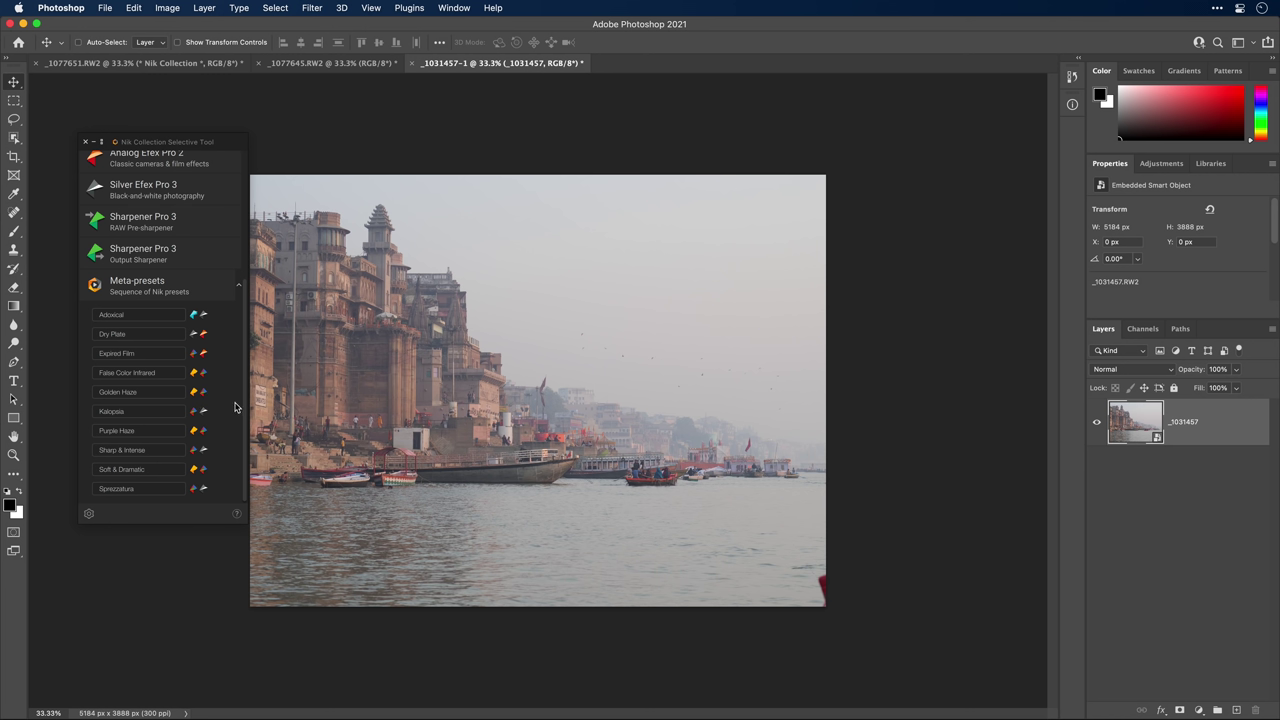
click(86, 394)
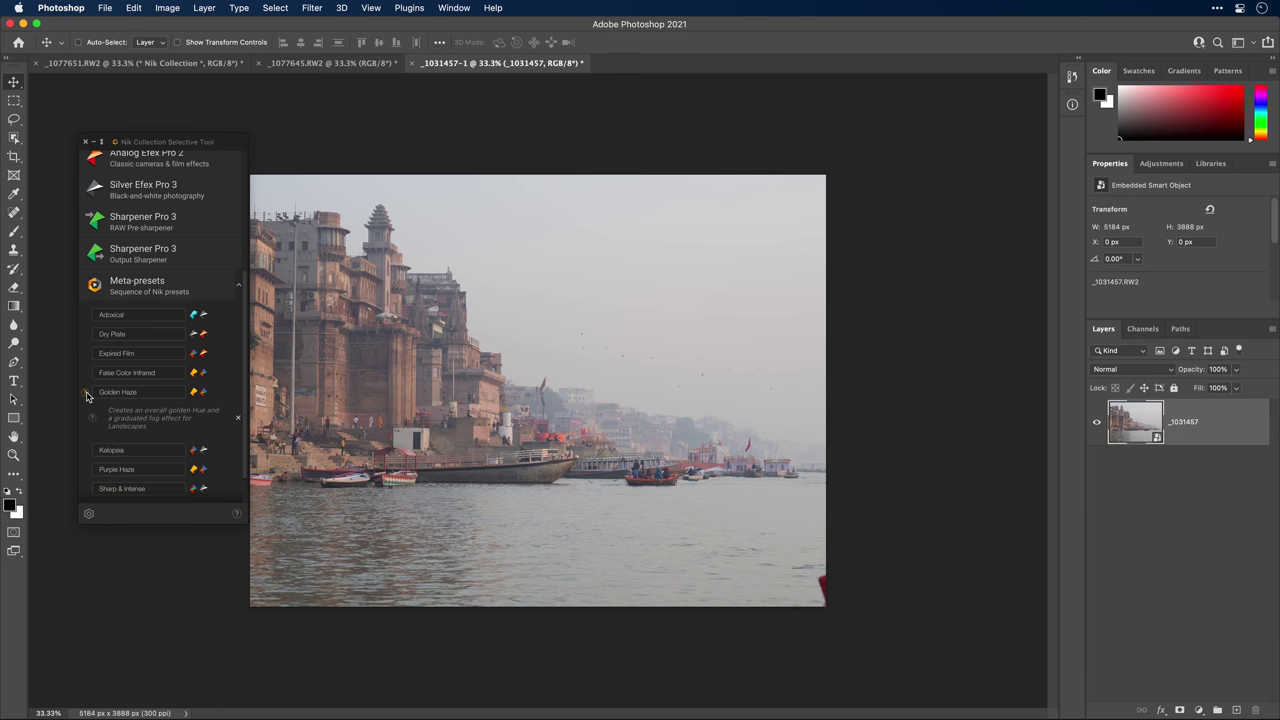
click(151, 397)
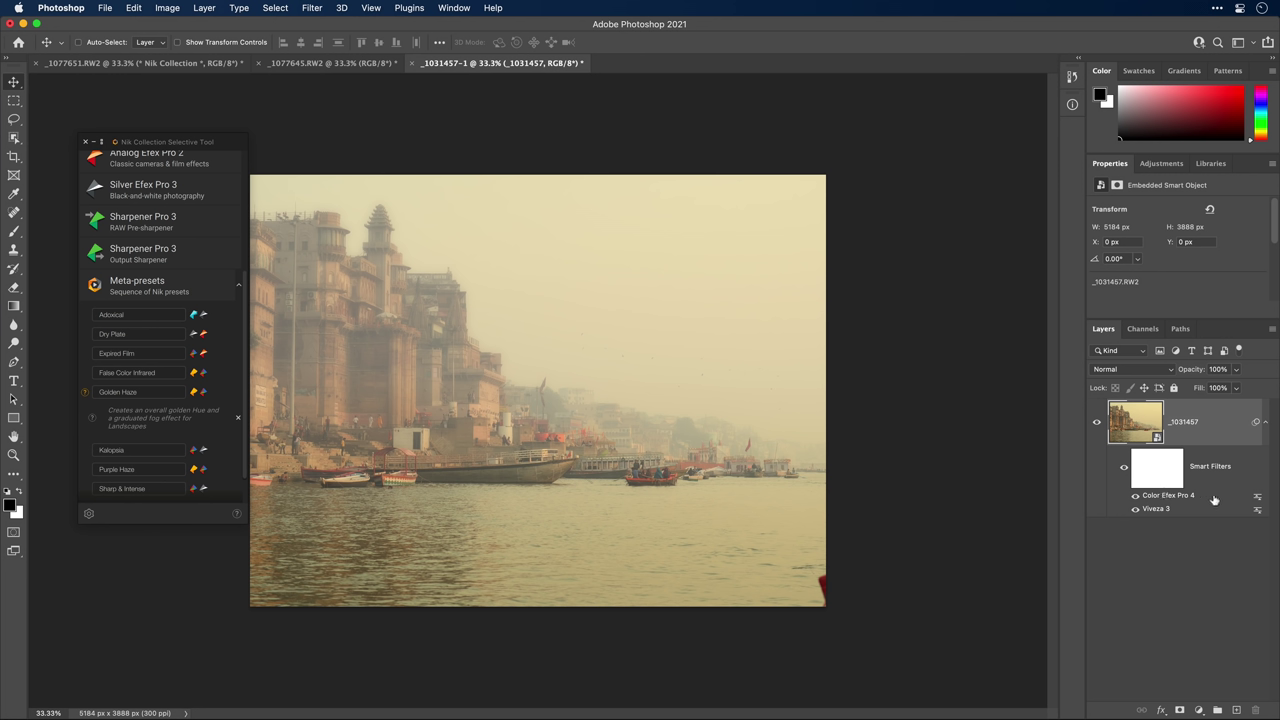
Set Viveza 3 Midtones to -100%, enable White Balance with Temperature -51, and apply
double_click(1160, 509)
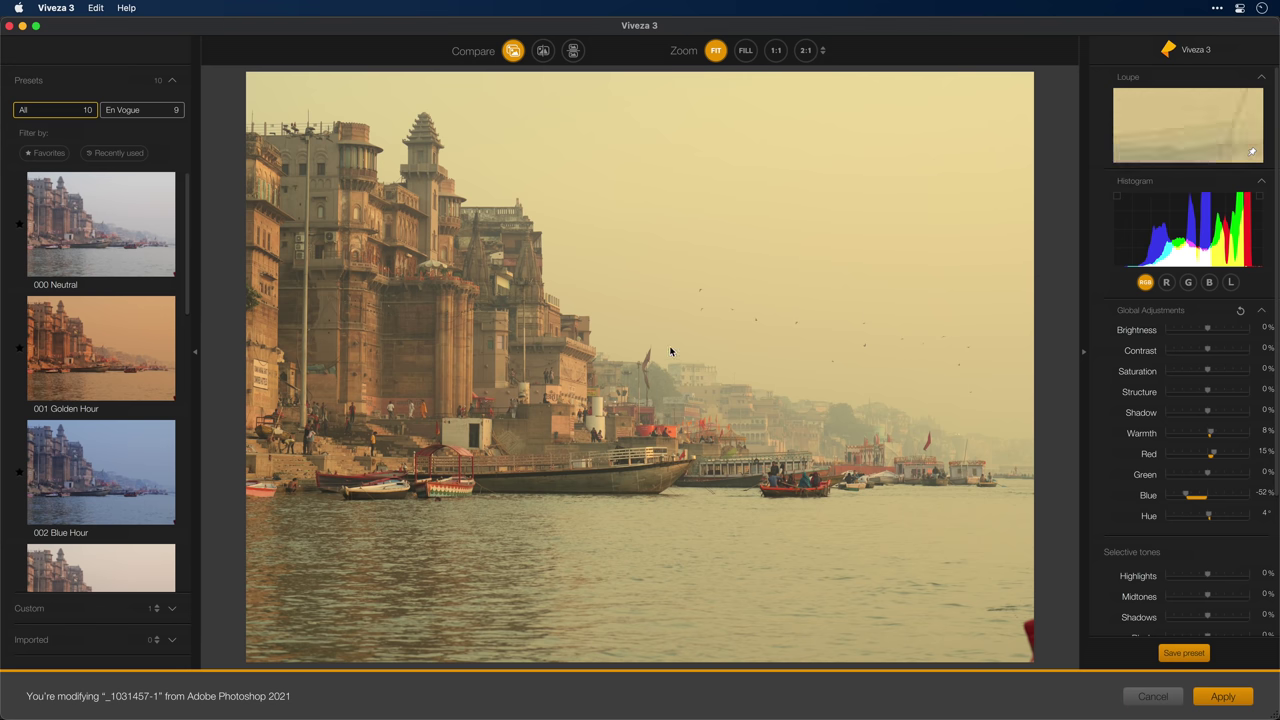
scroll(1170, 531, down, 5)
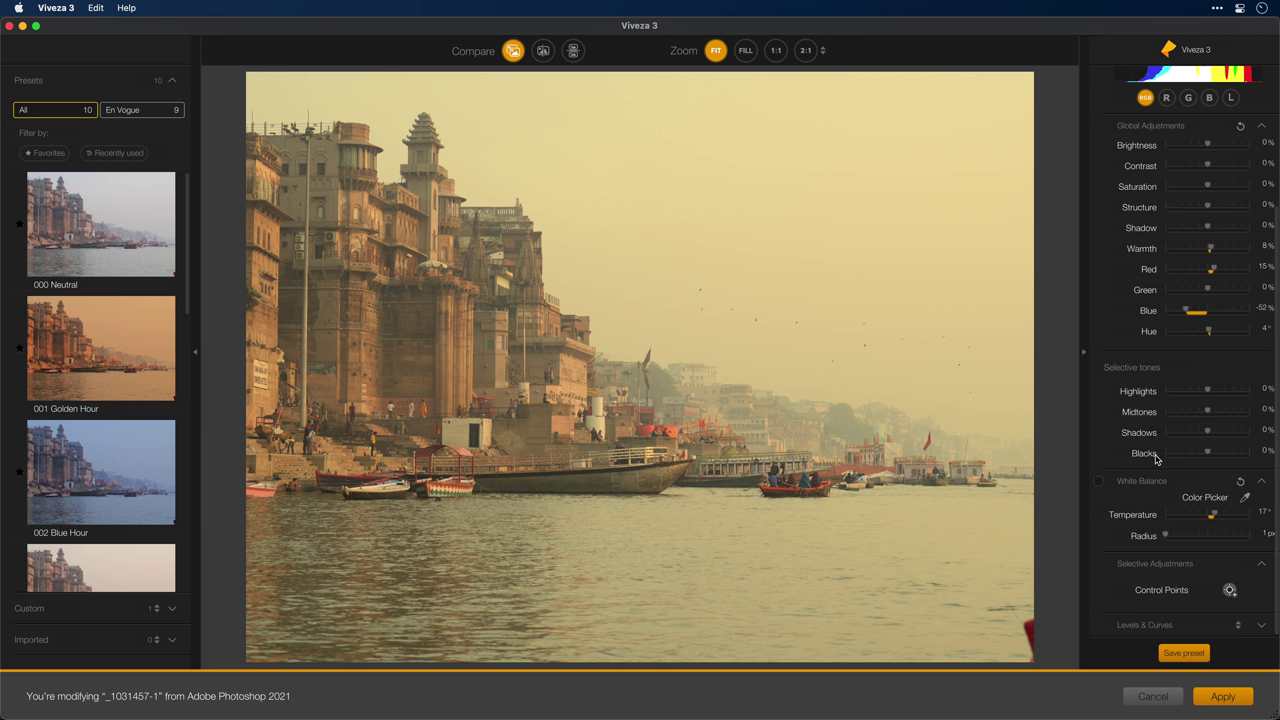
drag(1208, 414, 1170, 418)
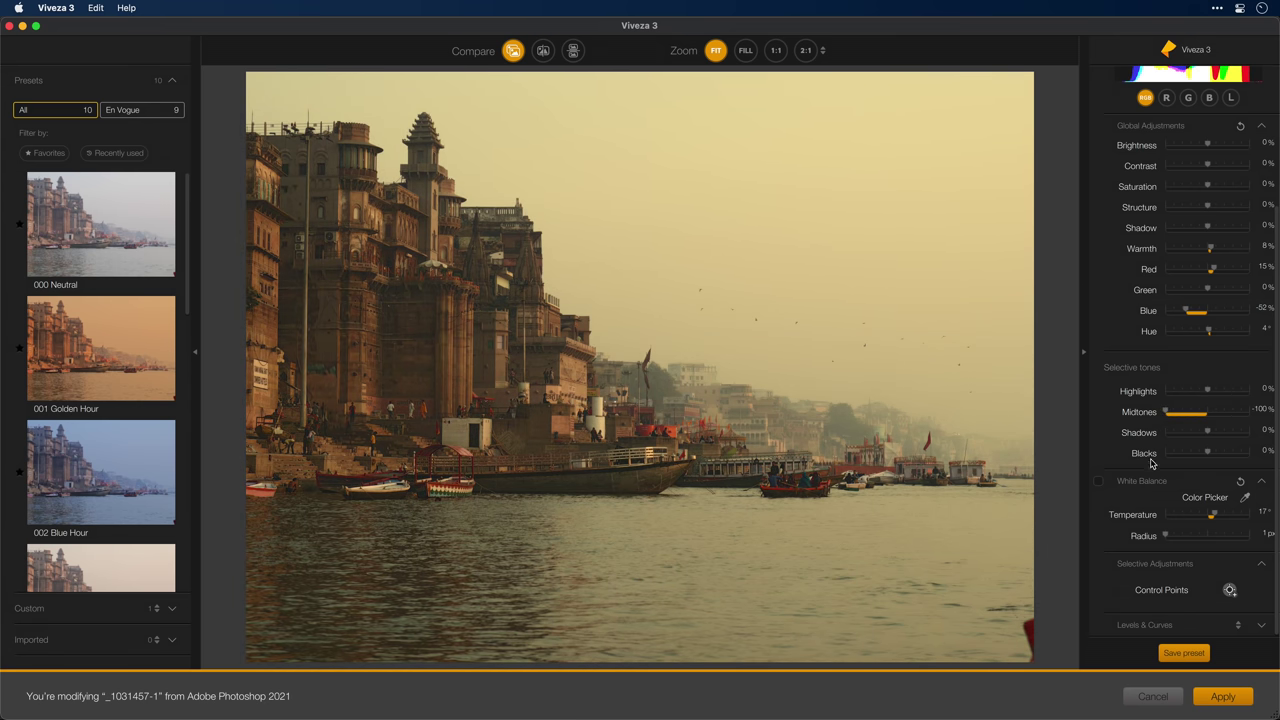
click(1099, 482)
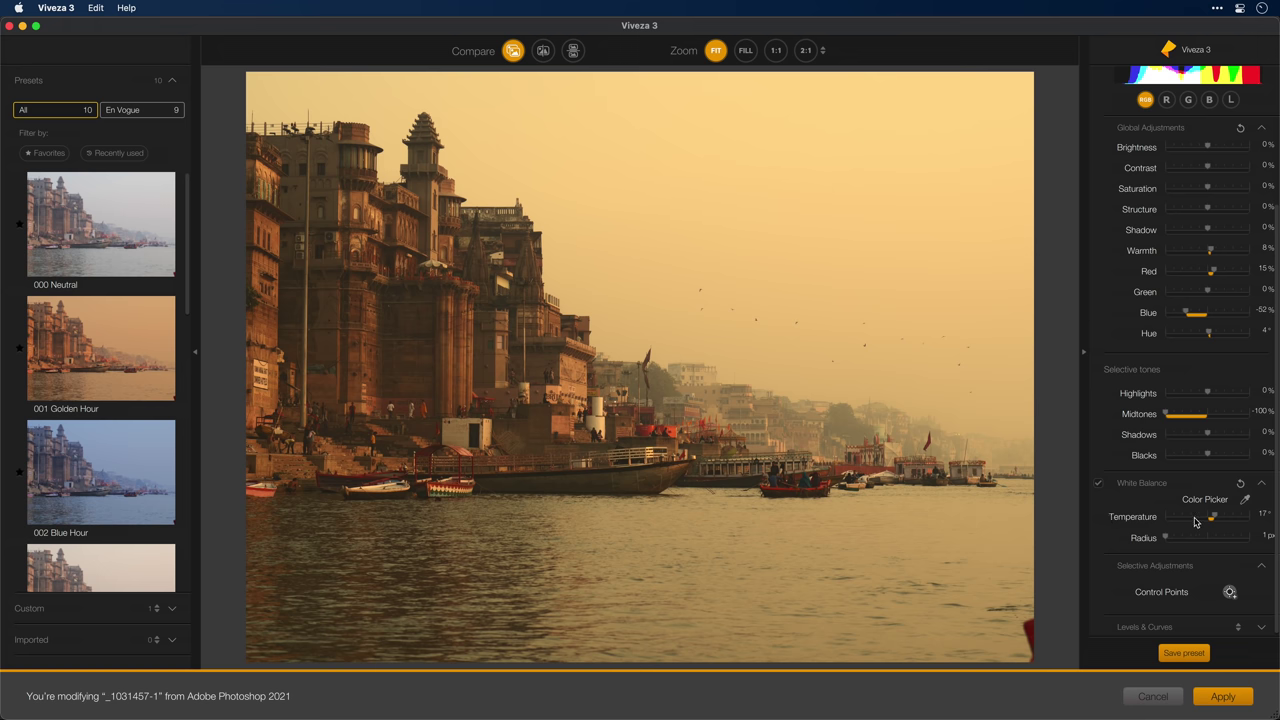
drag(1213, 519, 1186, 527)
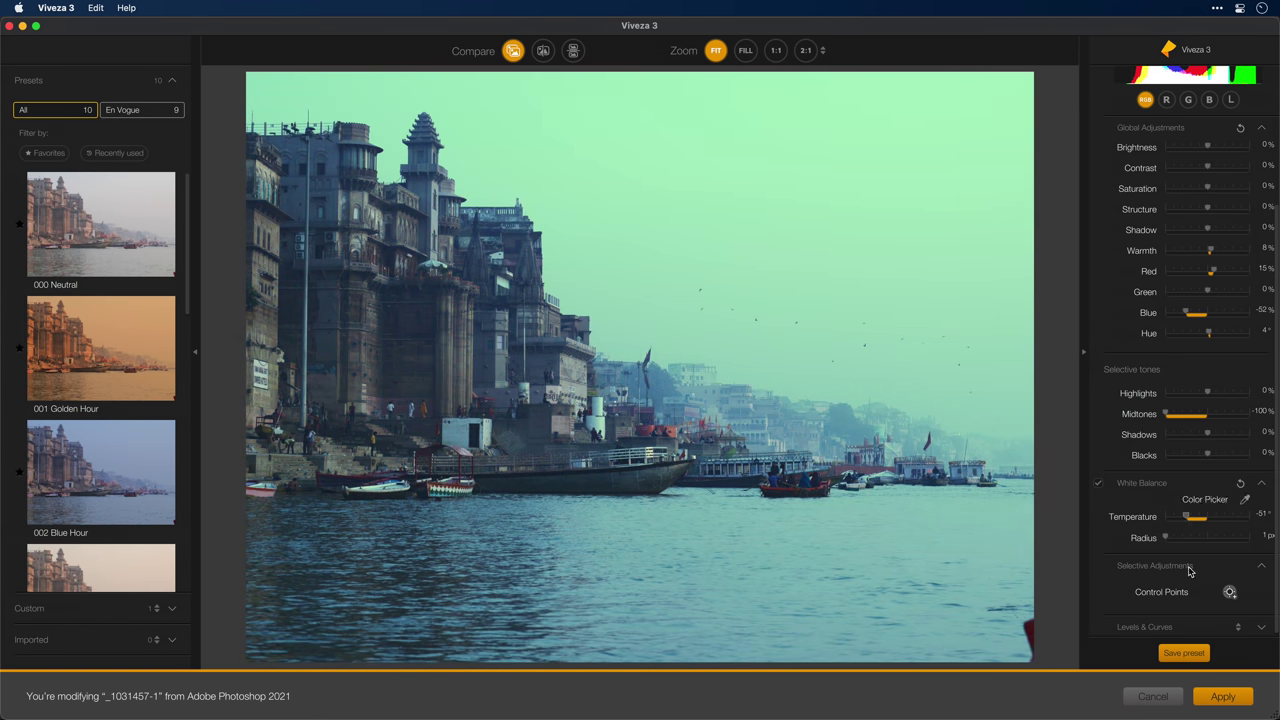
click(1236, 701)
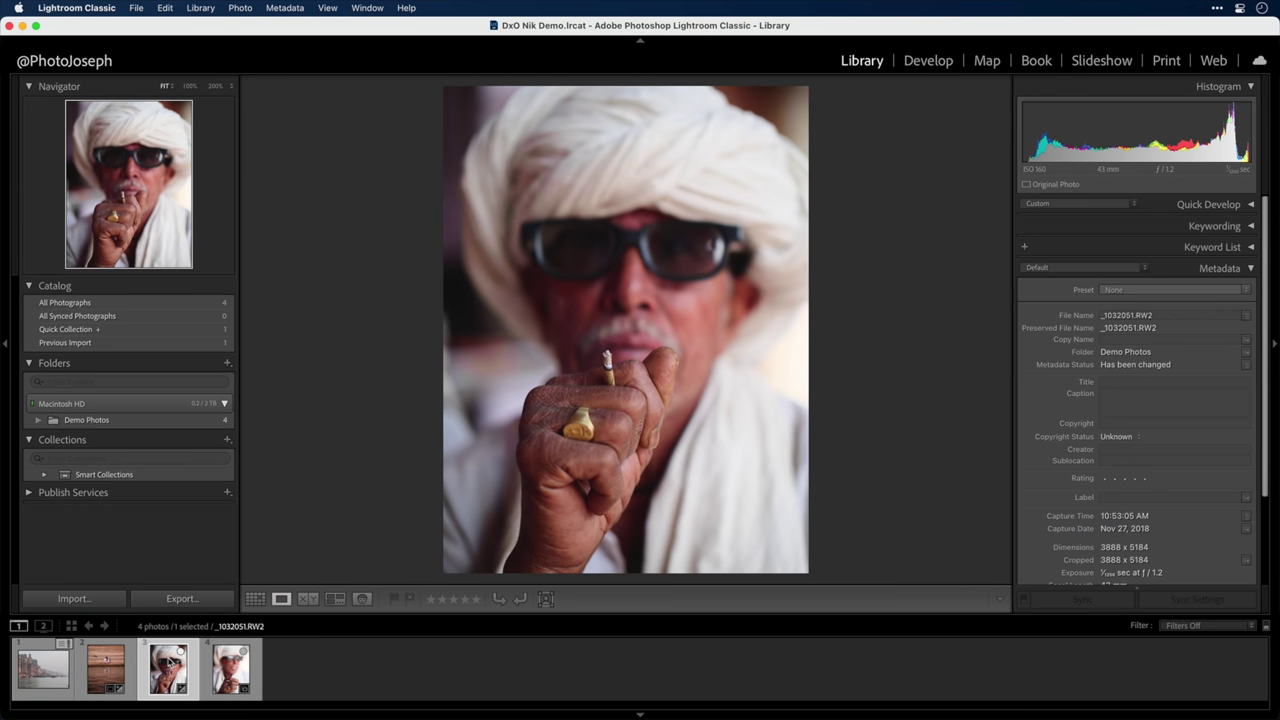
Select the fourth filmstrip photo, _1032053.RW2
click(230, 670)
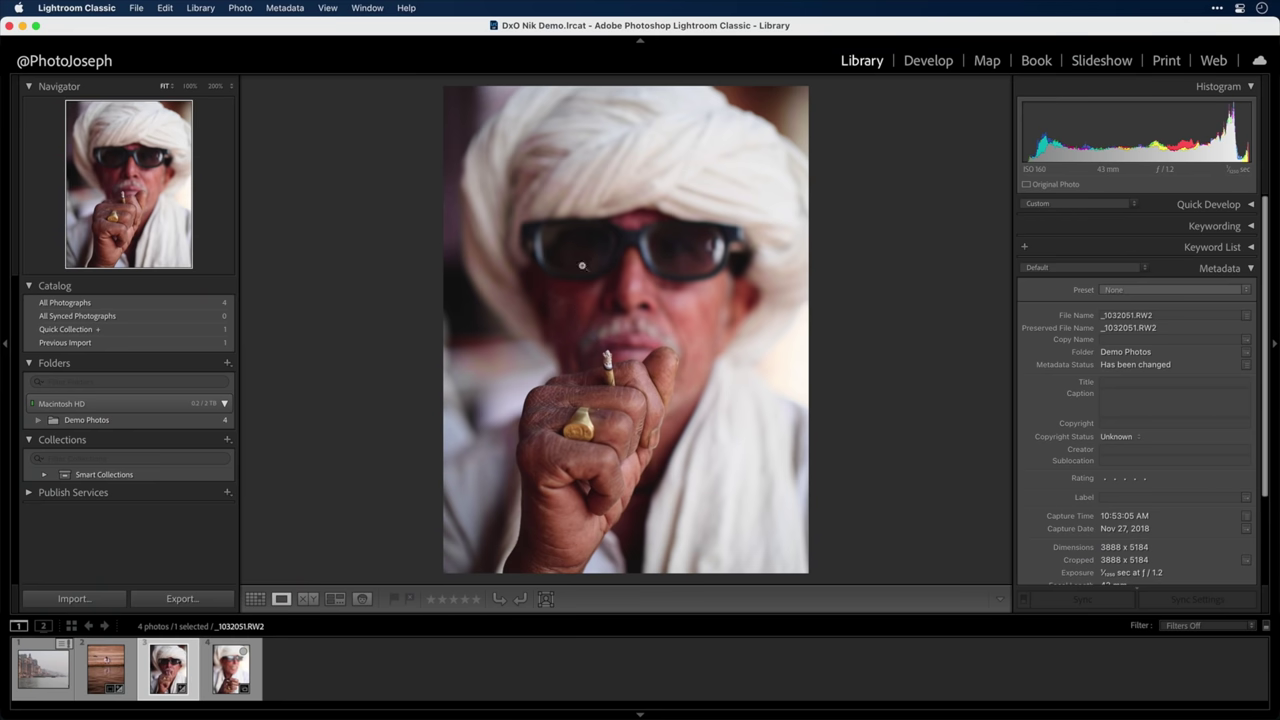
Edit a copy of the turban portrait, with Lightroom adjustments, in Color Efex Pro 4
right_click(578, 263)
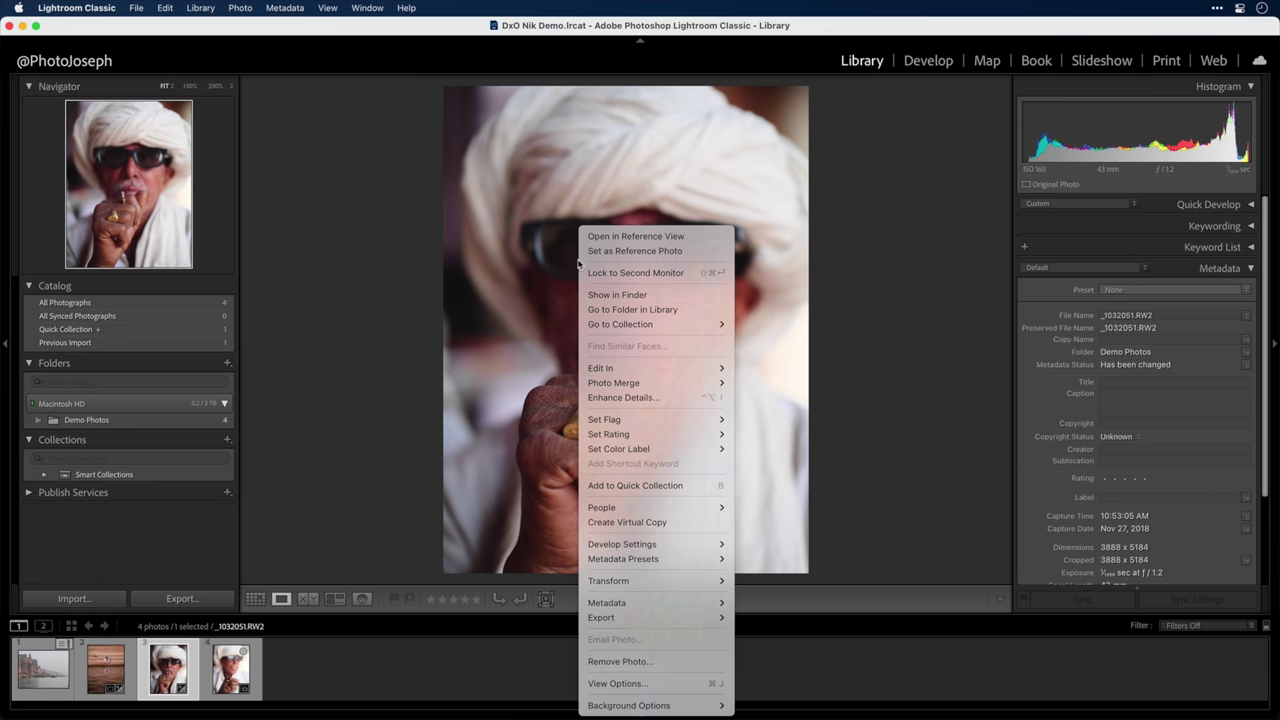
mouse_move(632, 368)
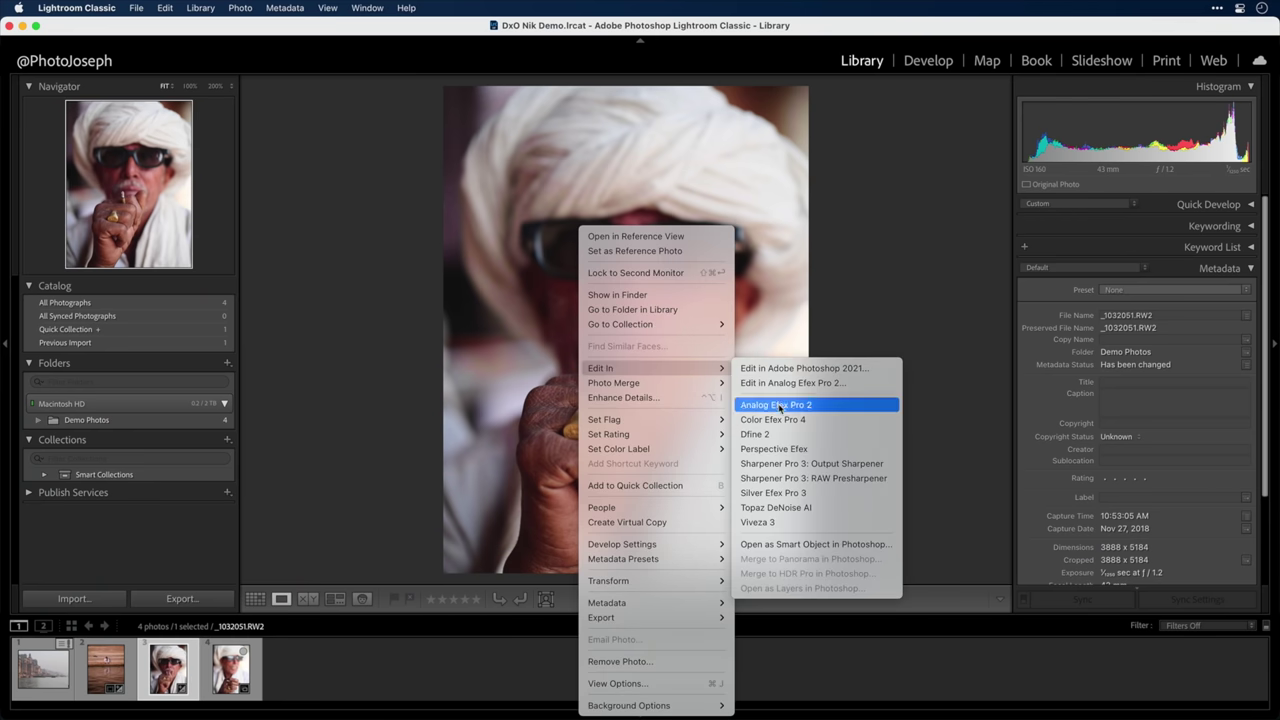
click(815, 420)
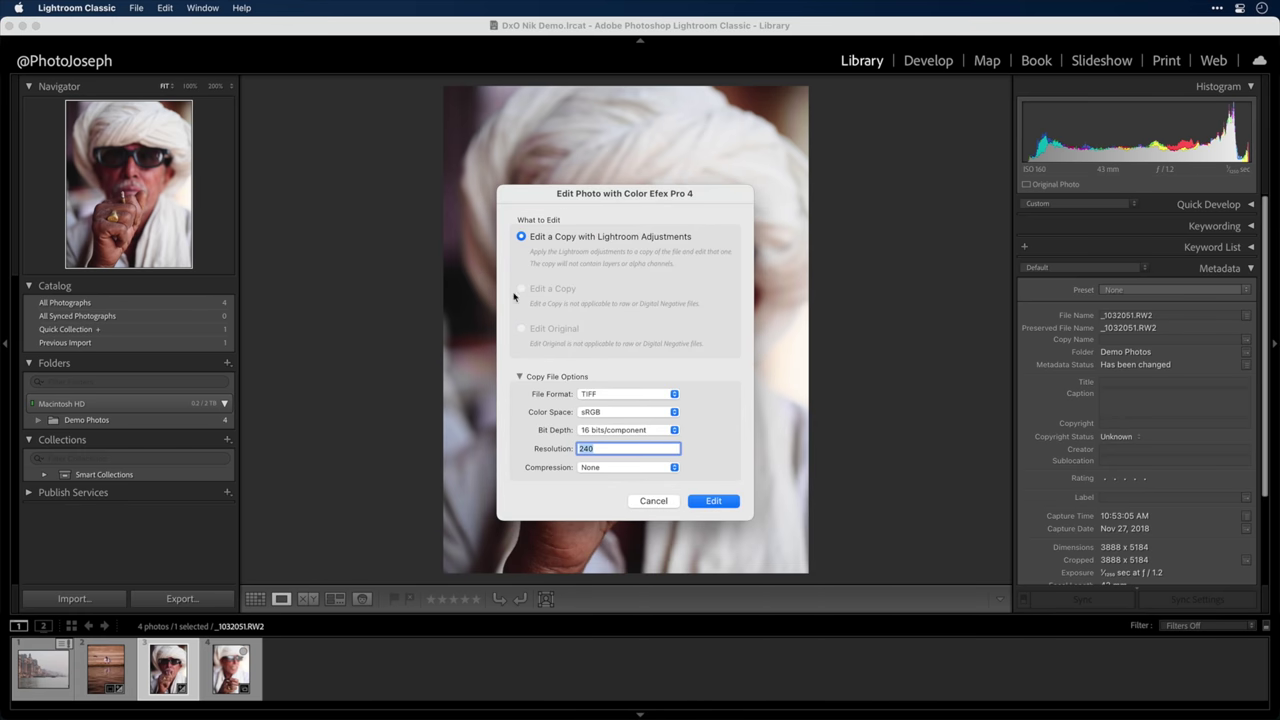
click(706, 502)
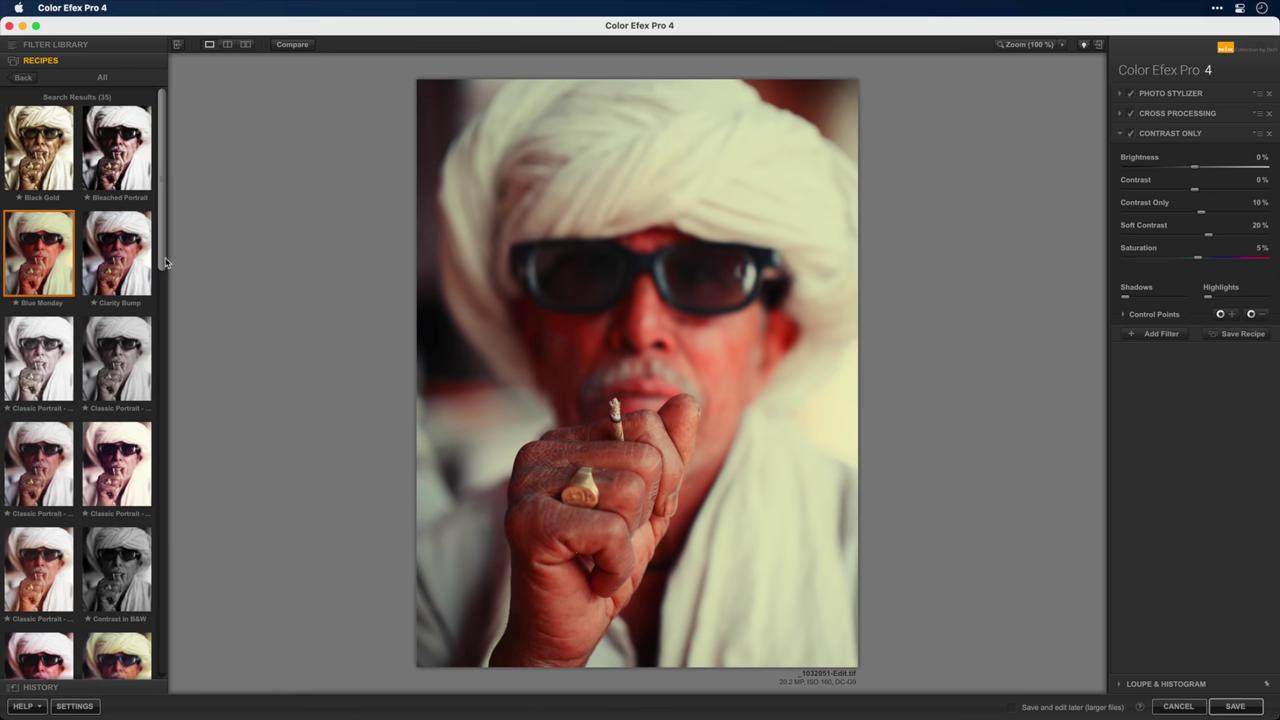
Apply the Lavender recipe, compare against the original, and save back to Lightroom
scroll(166, 262, down, 5)
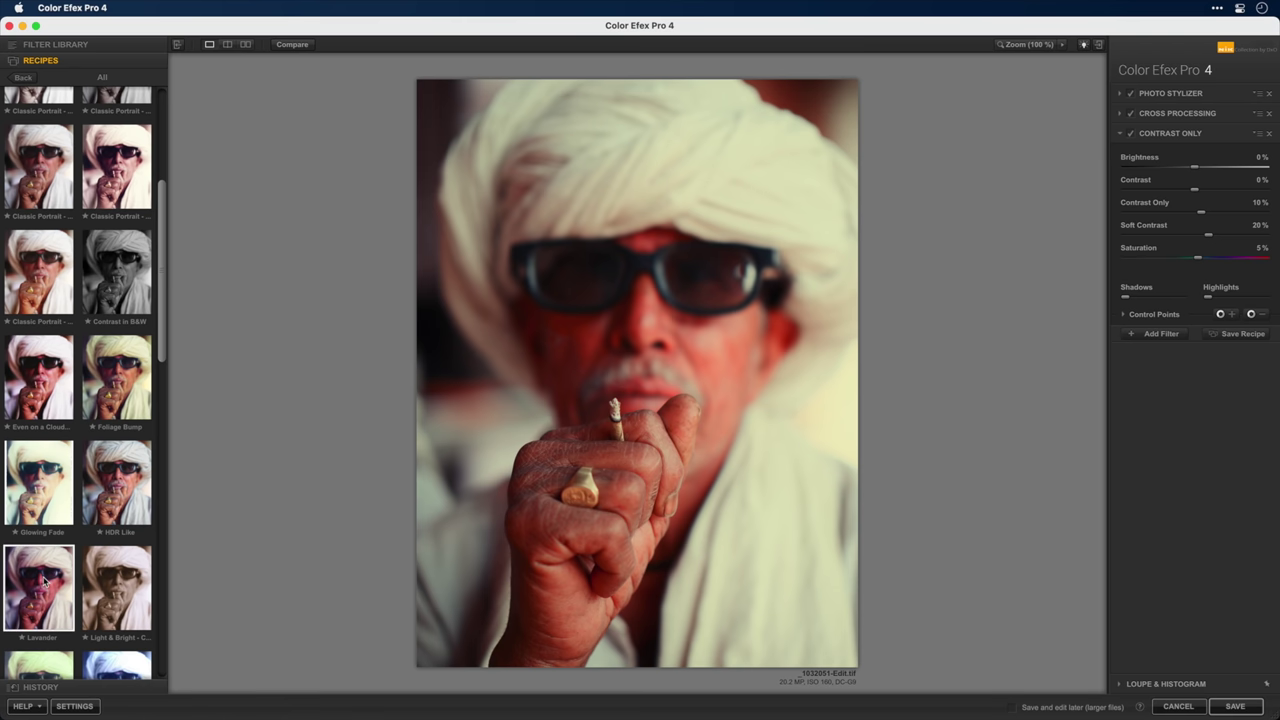
click(44, 581)
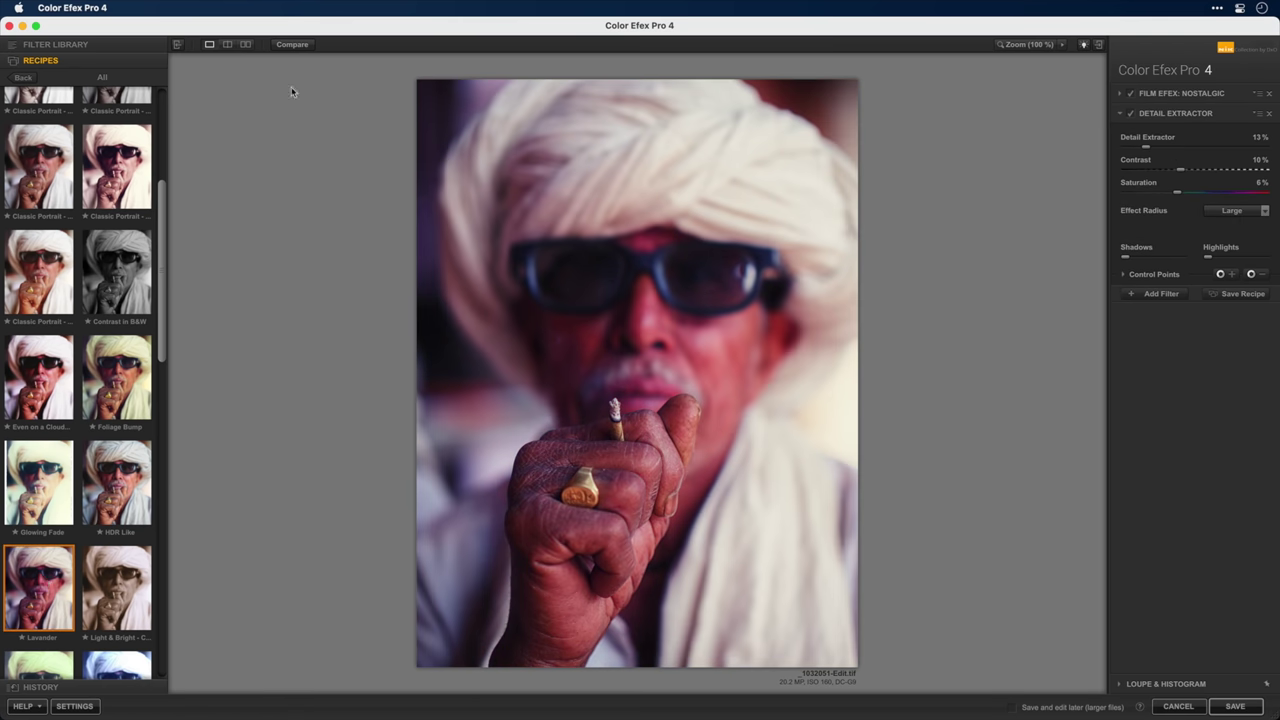
drag(292, 44, 292, 44)
click(1229, 704)
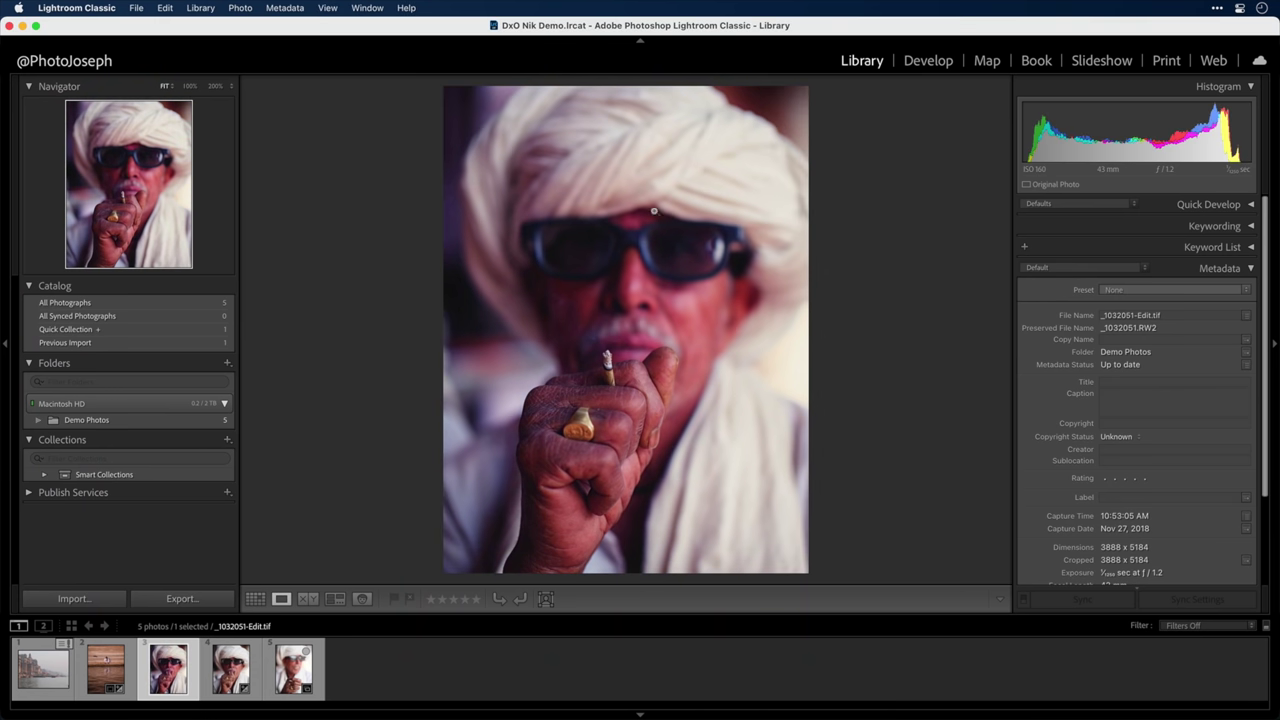
Open the original edited TIFF, not a copy, in Analog Efex Pro 2
right_click(591, 212)
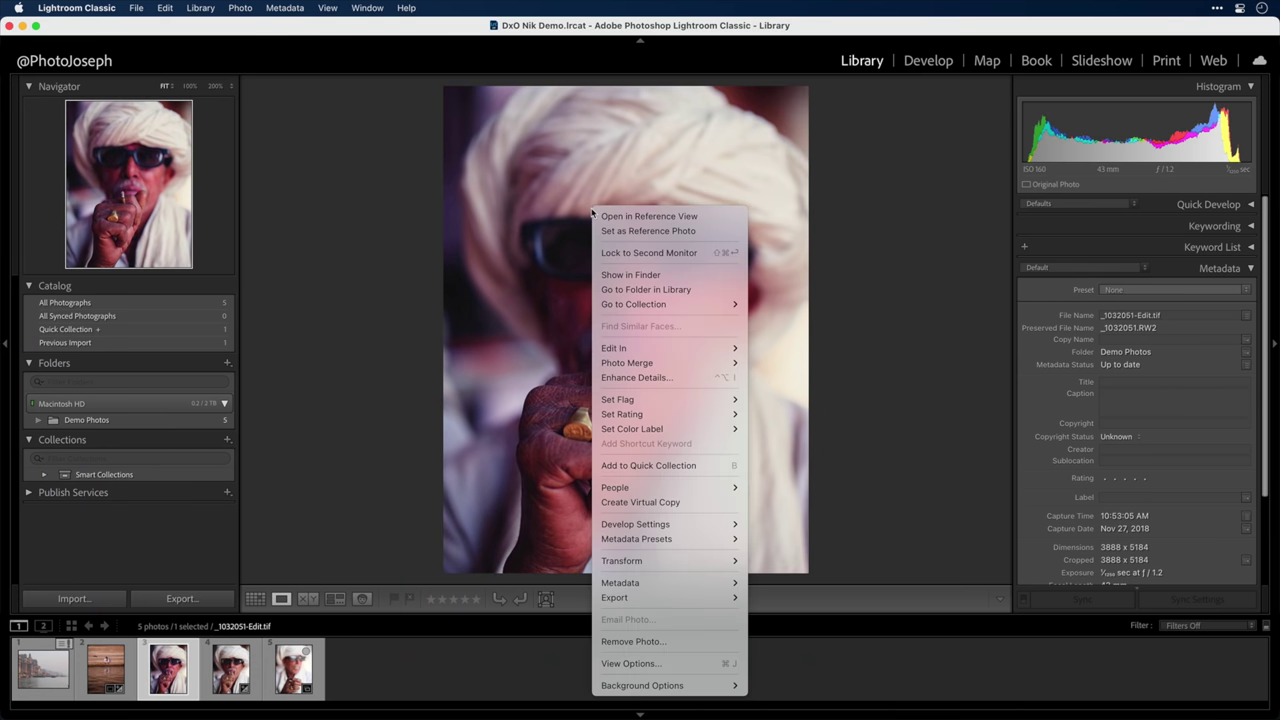
mouse_move(665, 350)
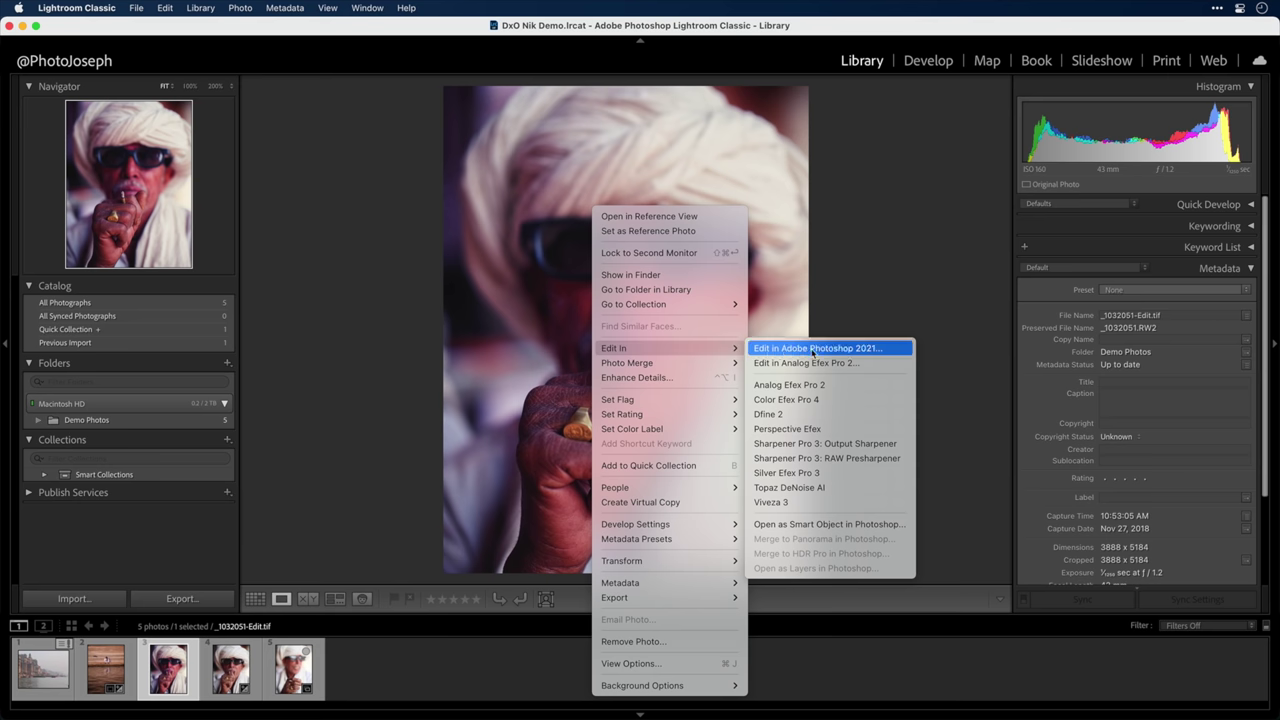
click(853, 386)
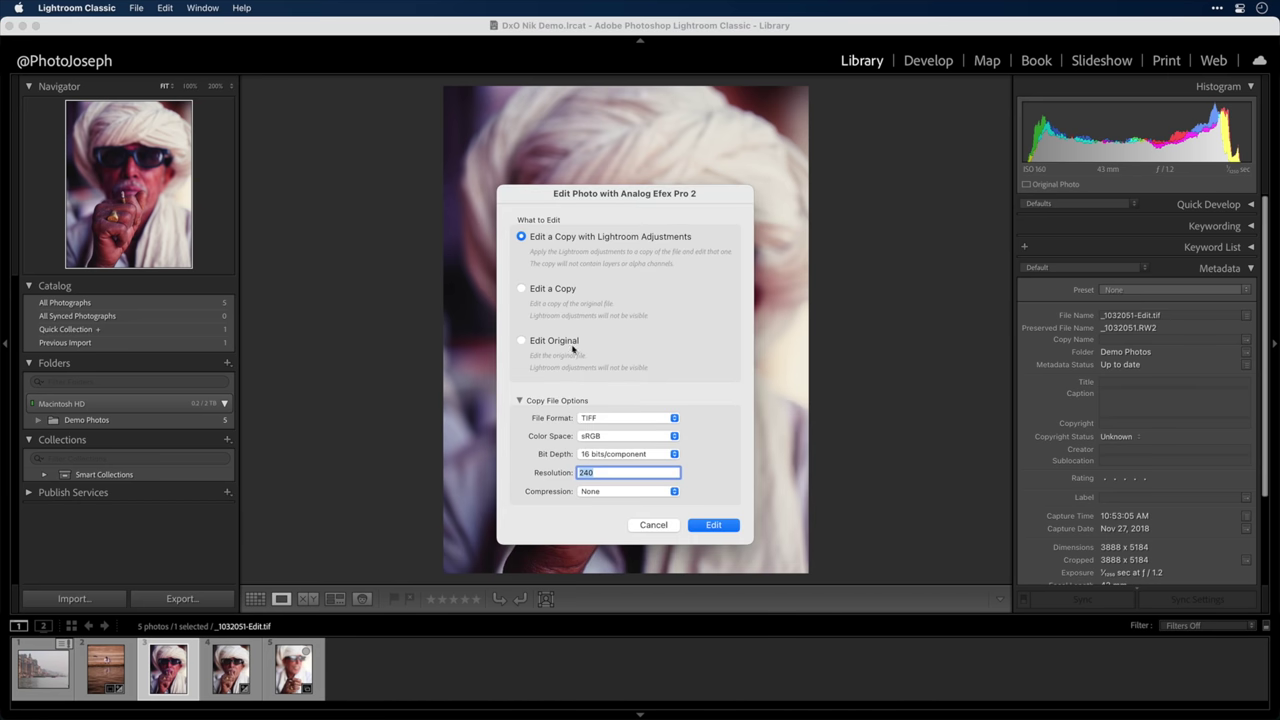
click(571, 346)
click(722, 526)
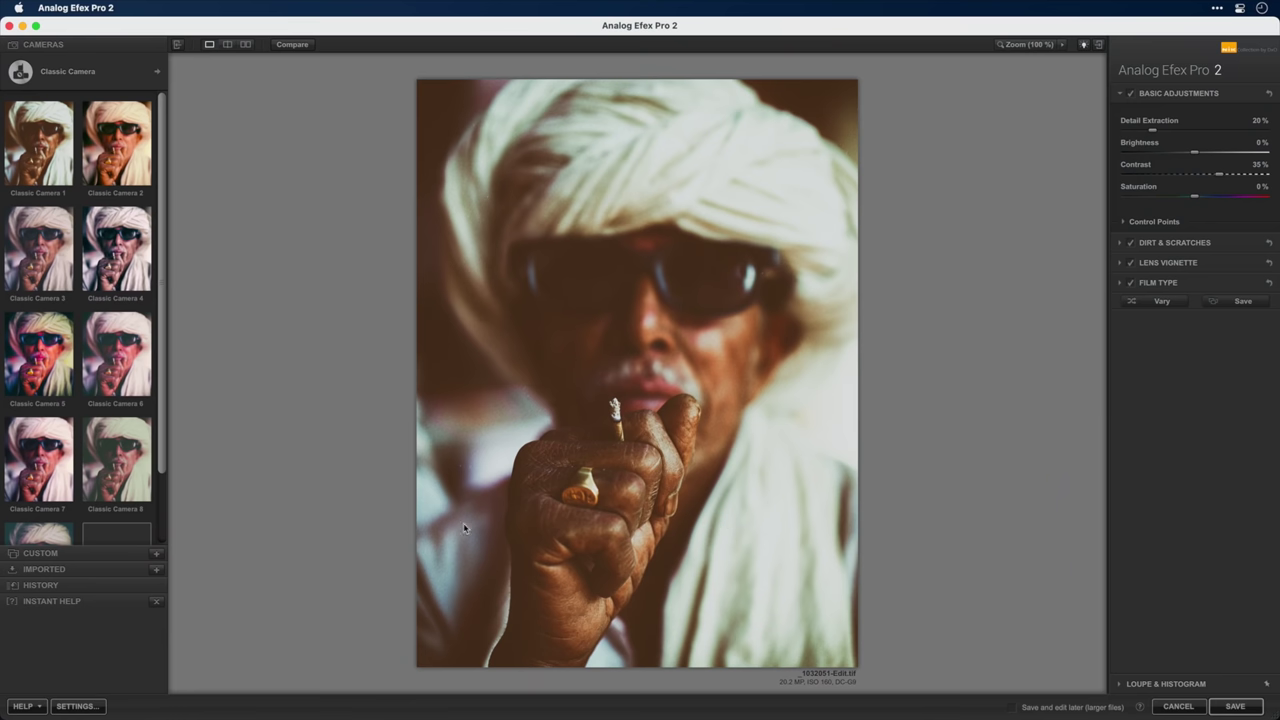
Apply the Classic Camera 7 preset to the portrait, compare before/after, and save to Lightroom
click(44, 474)
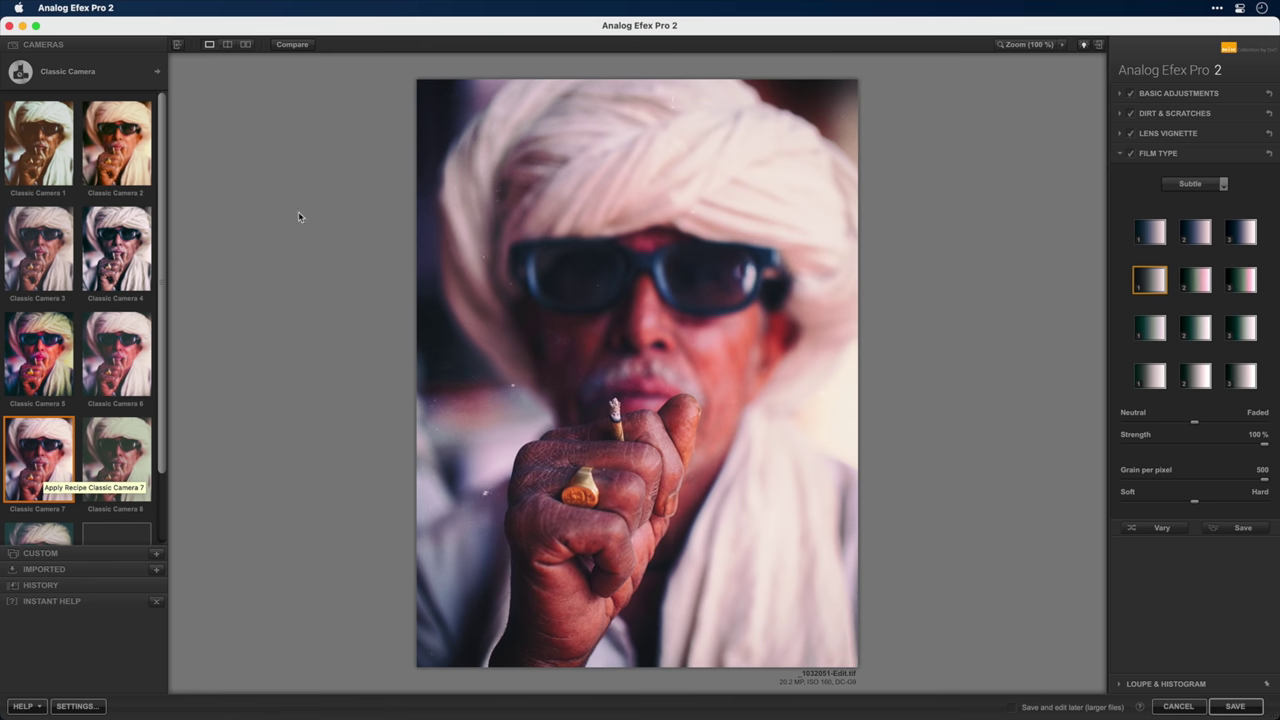
click(310, 44)
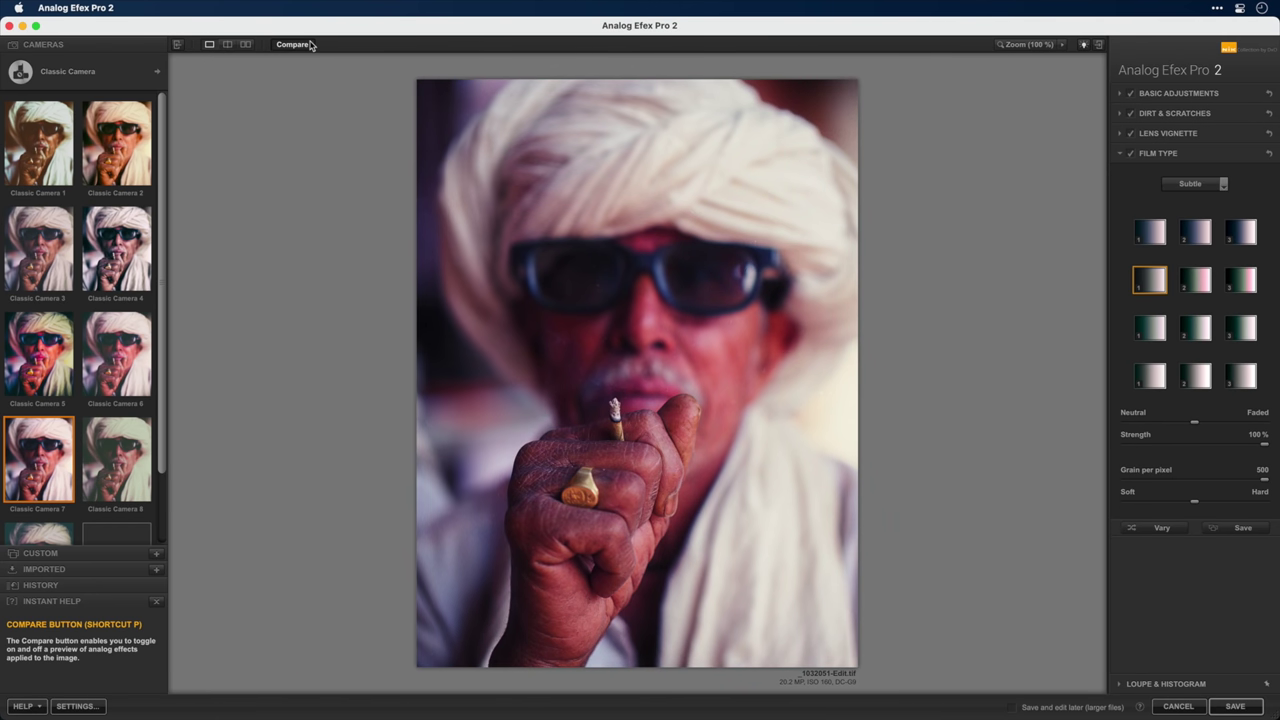
click(310, 44)
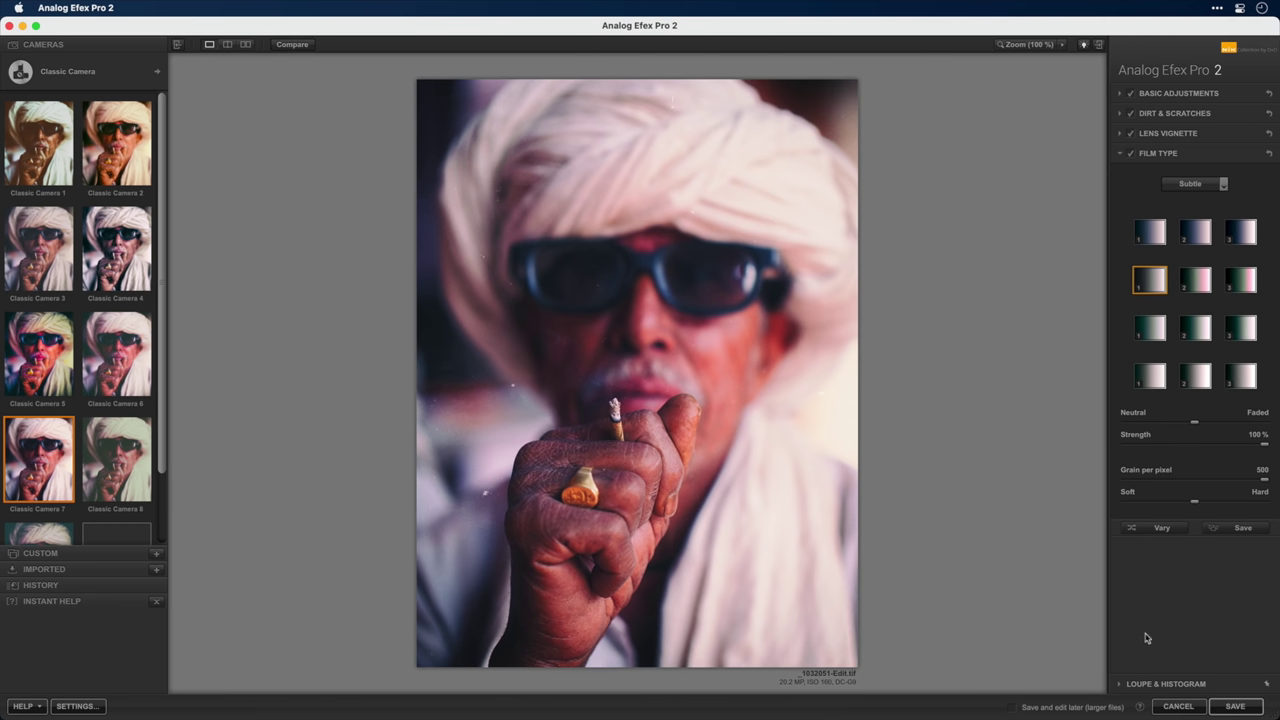
click(1237, 708)
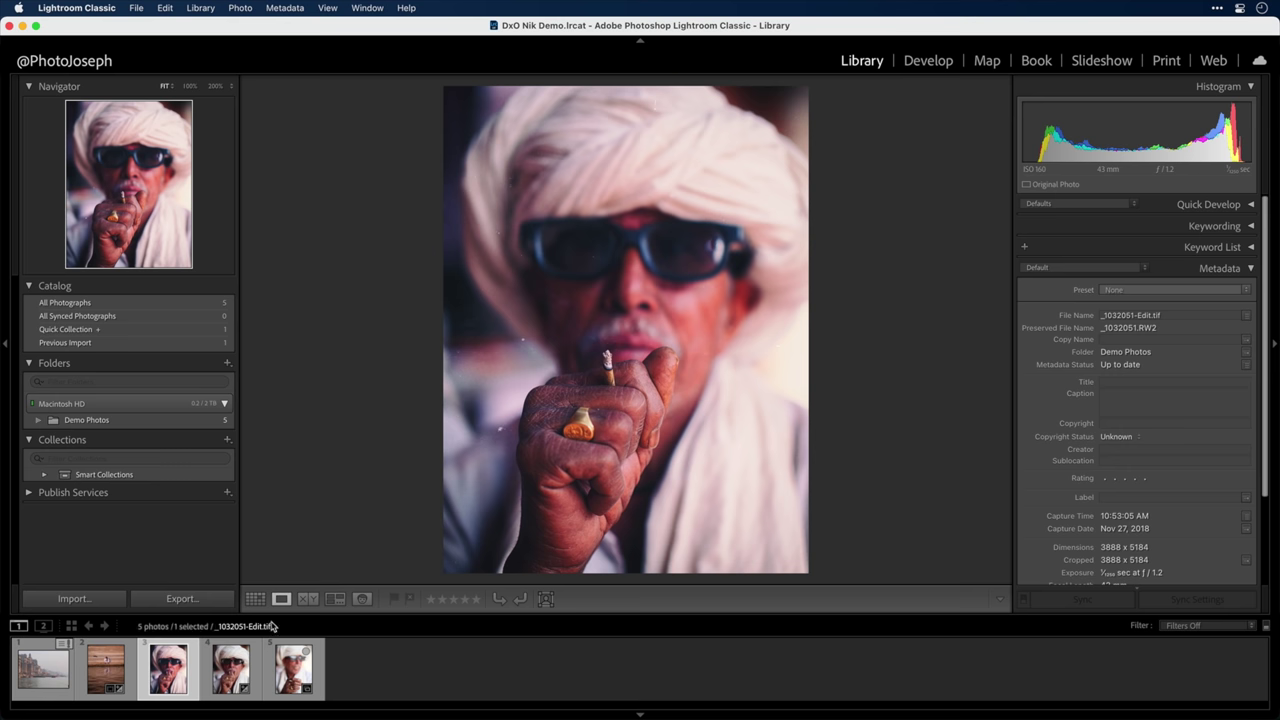
Copy the Color Efex Pro and Analog Efex Pro settings from _1032051-Edit.tif, then select photo 5
click(288, 655)
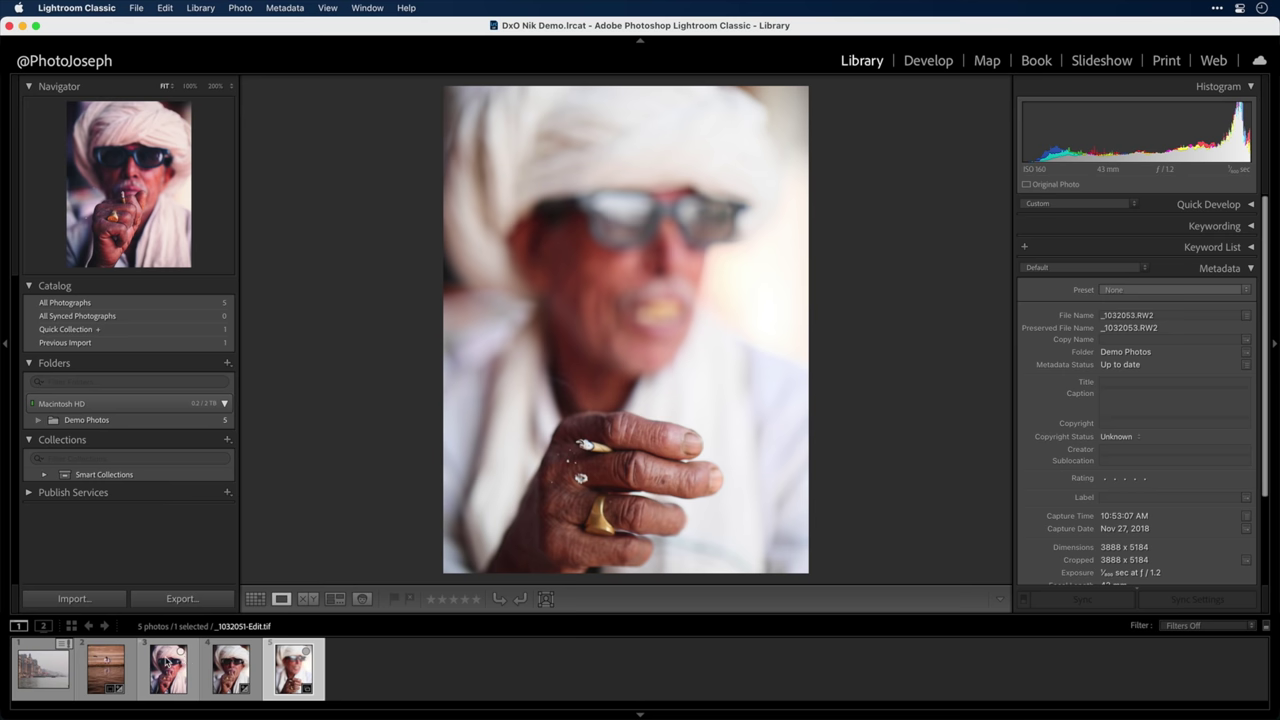
click(168, 662)
right_click(562, 215)
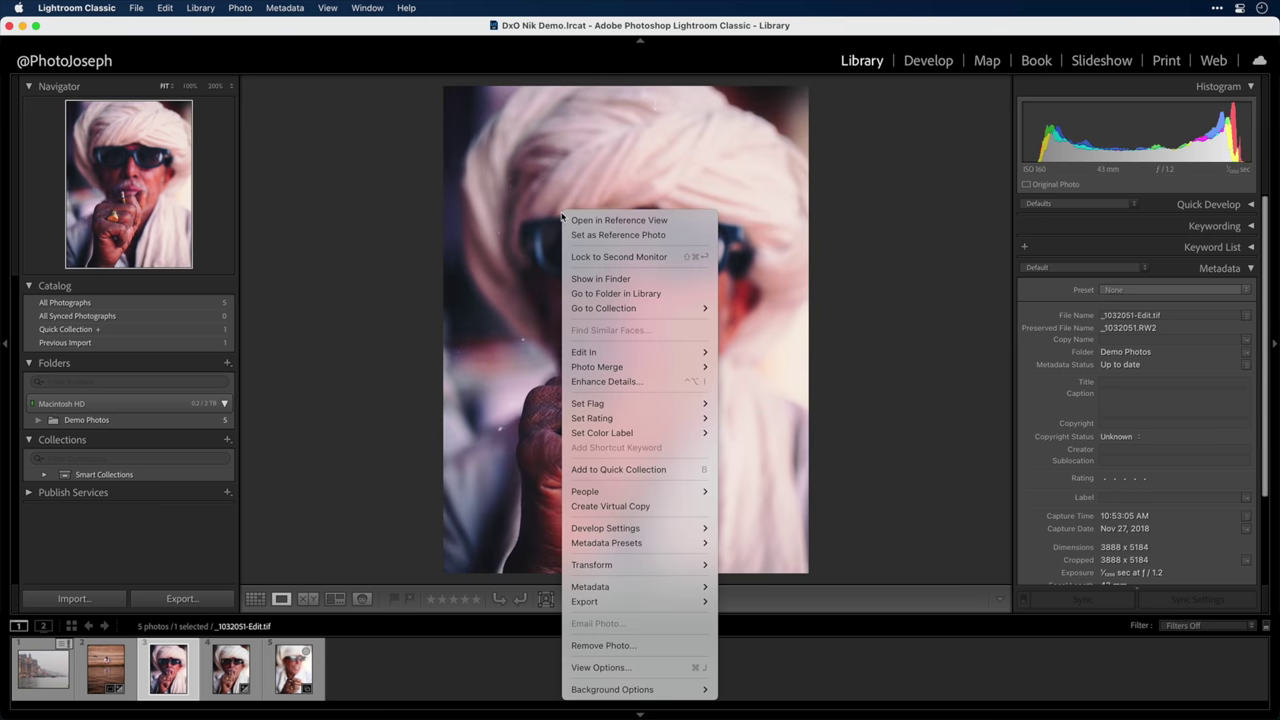
mouse_move(647, 604)
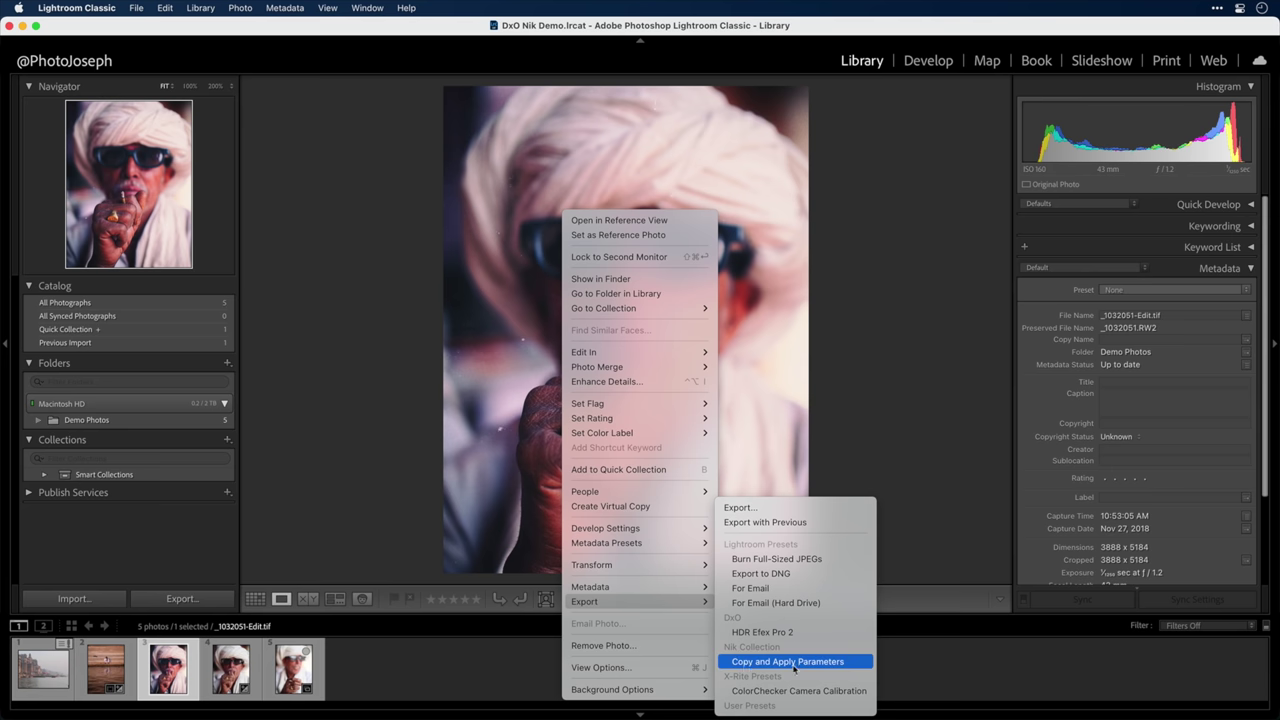
click(856, 663)
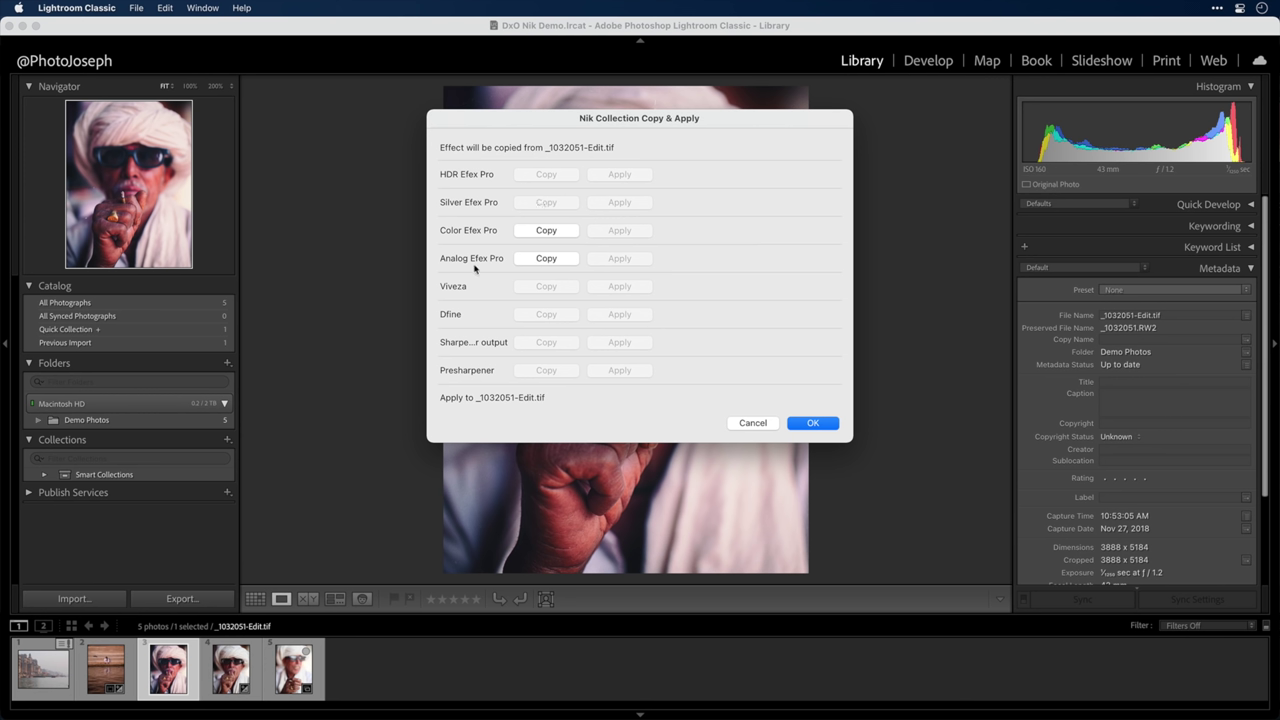
click(561, 233)
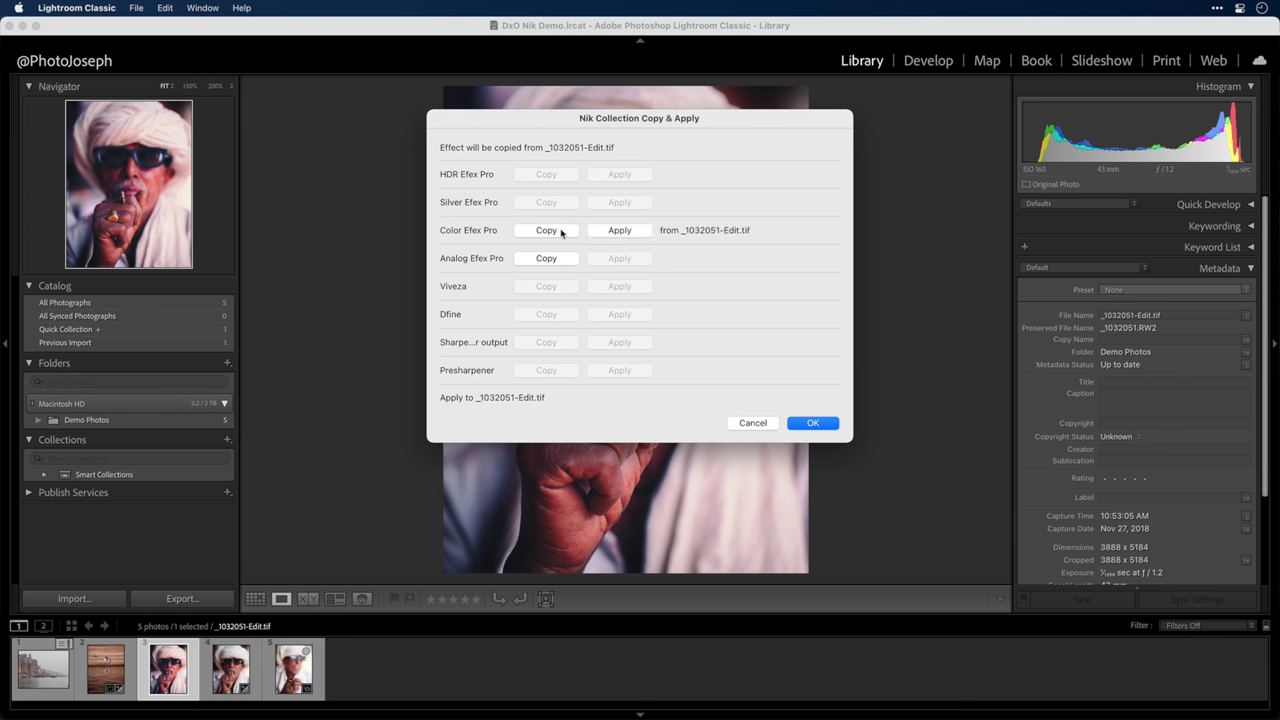
click(561, 259)
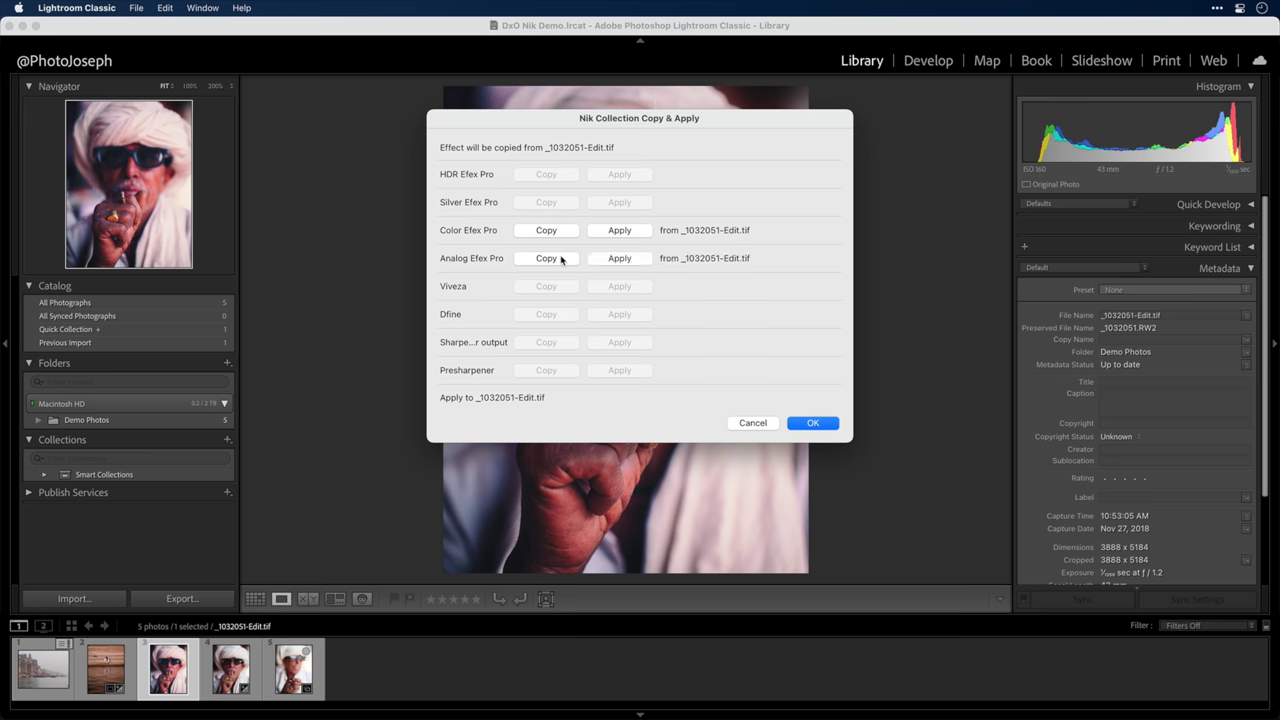
click(806, 424)
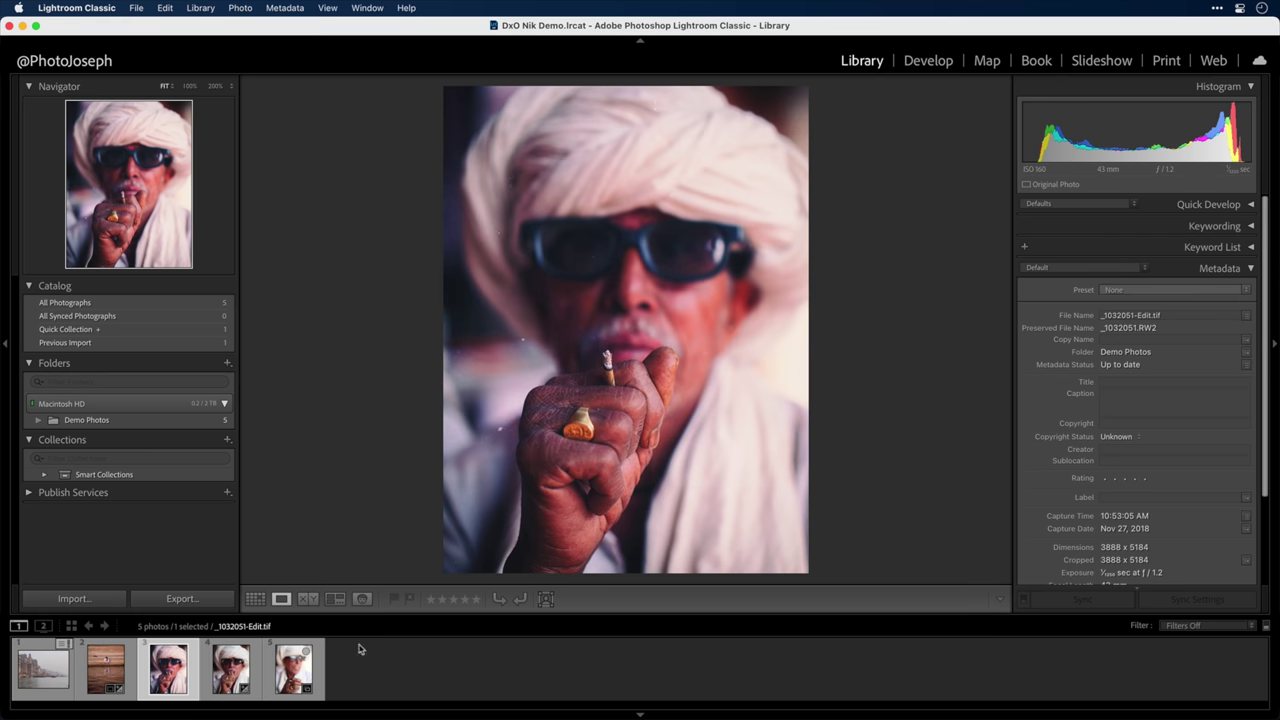
click(299, 668)
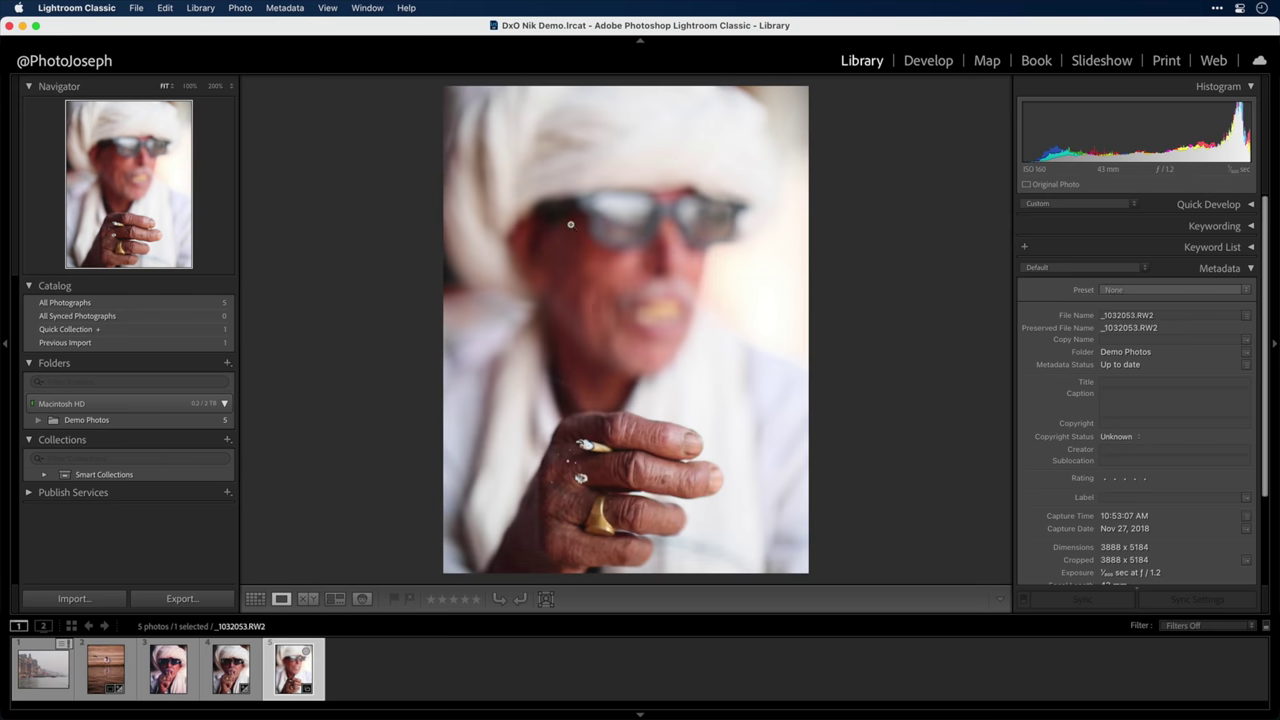
Paste the copied Color Efex Pro look onto photo 5, creating _1032053-cep.TIFF
right_click(571, 228)
mouse_move(646, 614)
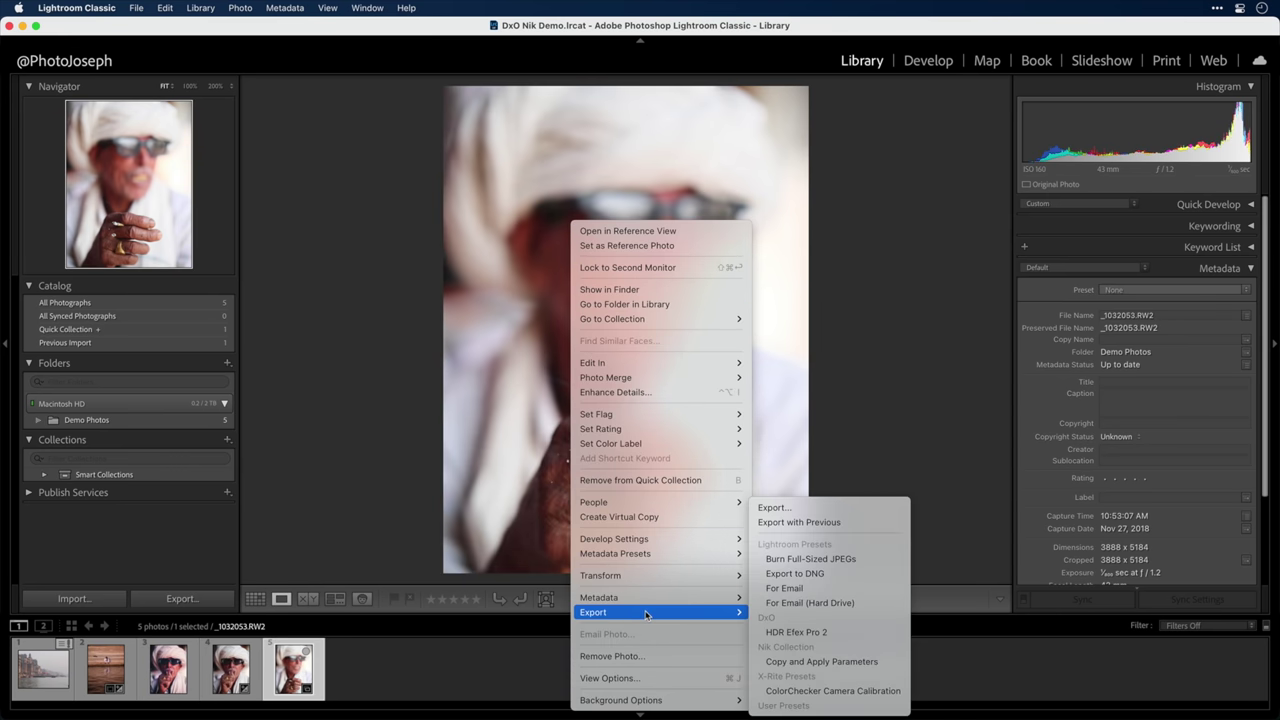
click(800, 661)
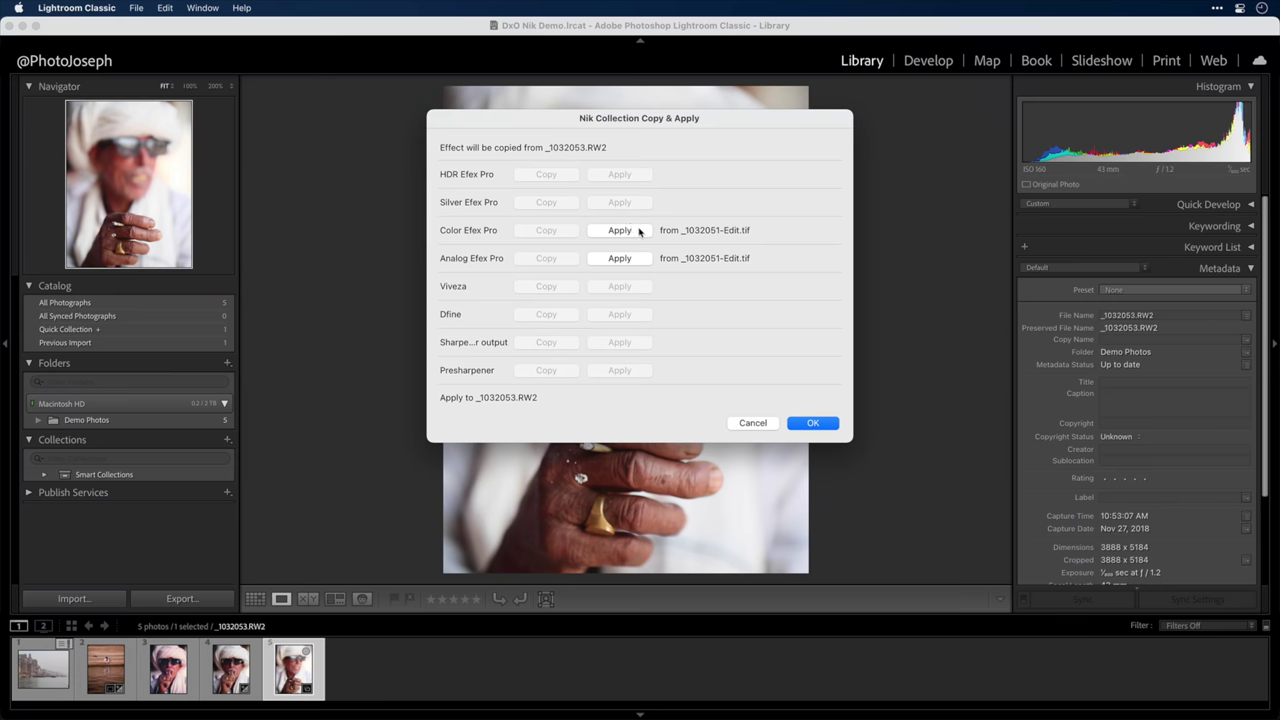
click(630, 230)
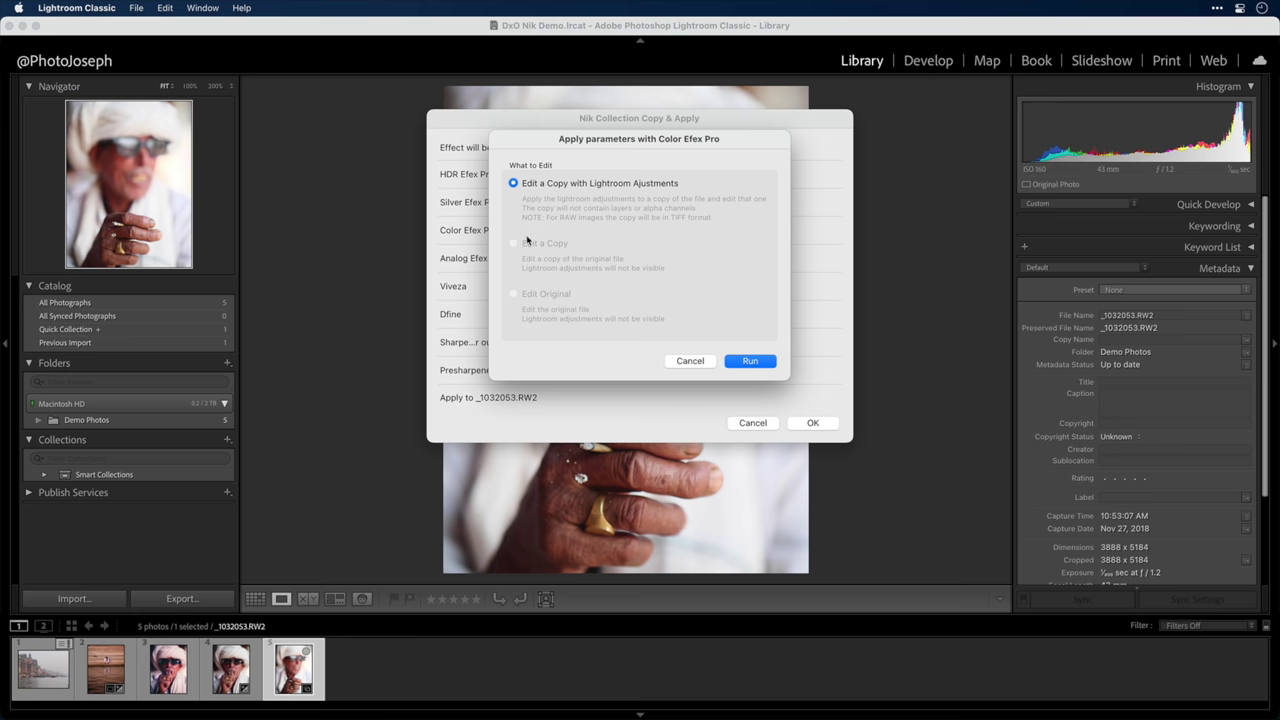
click(768, 362)
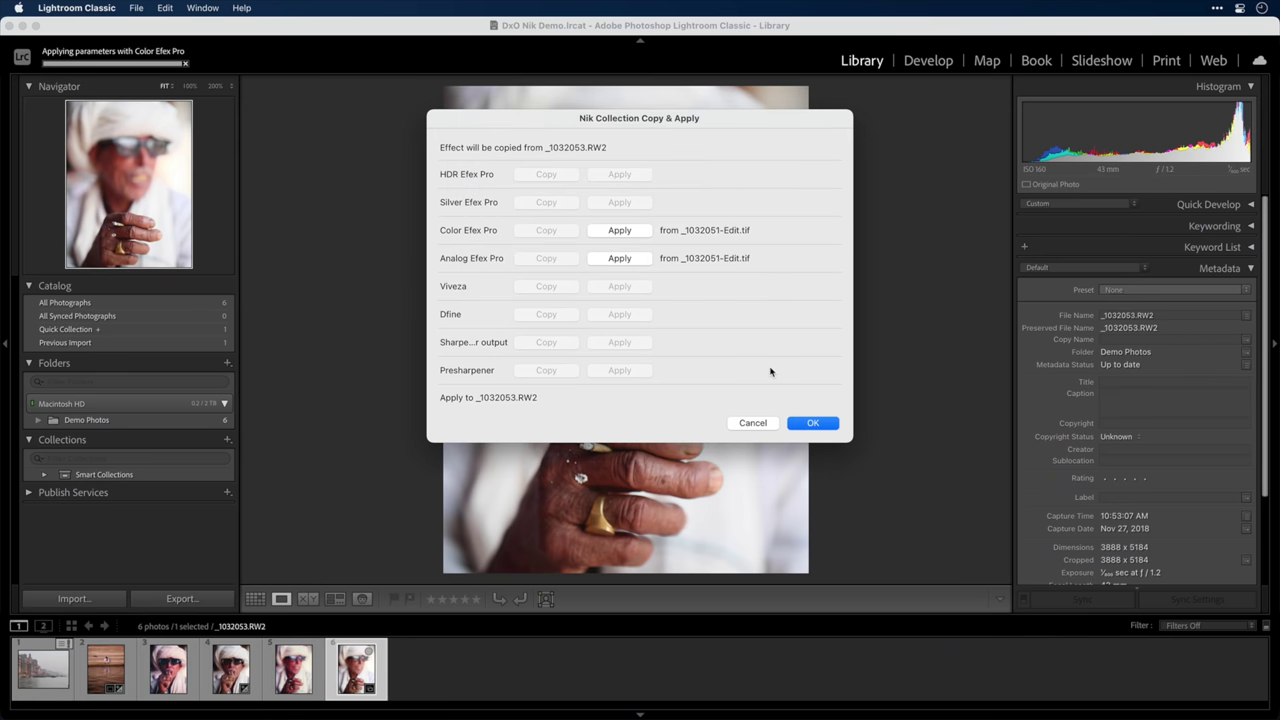
click(823, 424)
click(300, 679)
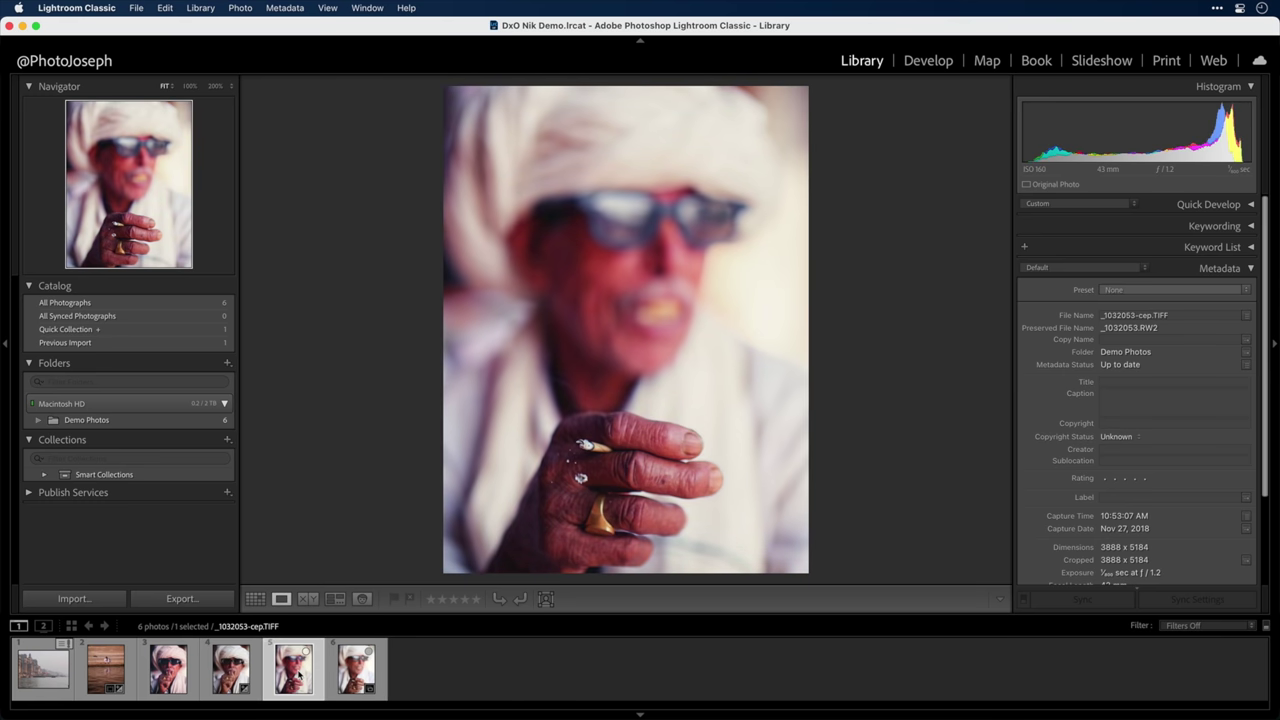
Apply the copied Analog Efex Pro settings to the color-edited portrait, editing the original file
right_click(568, 274)
mouse_move(630, 620)
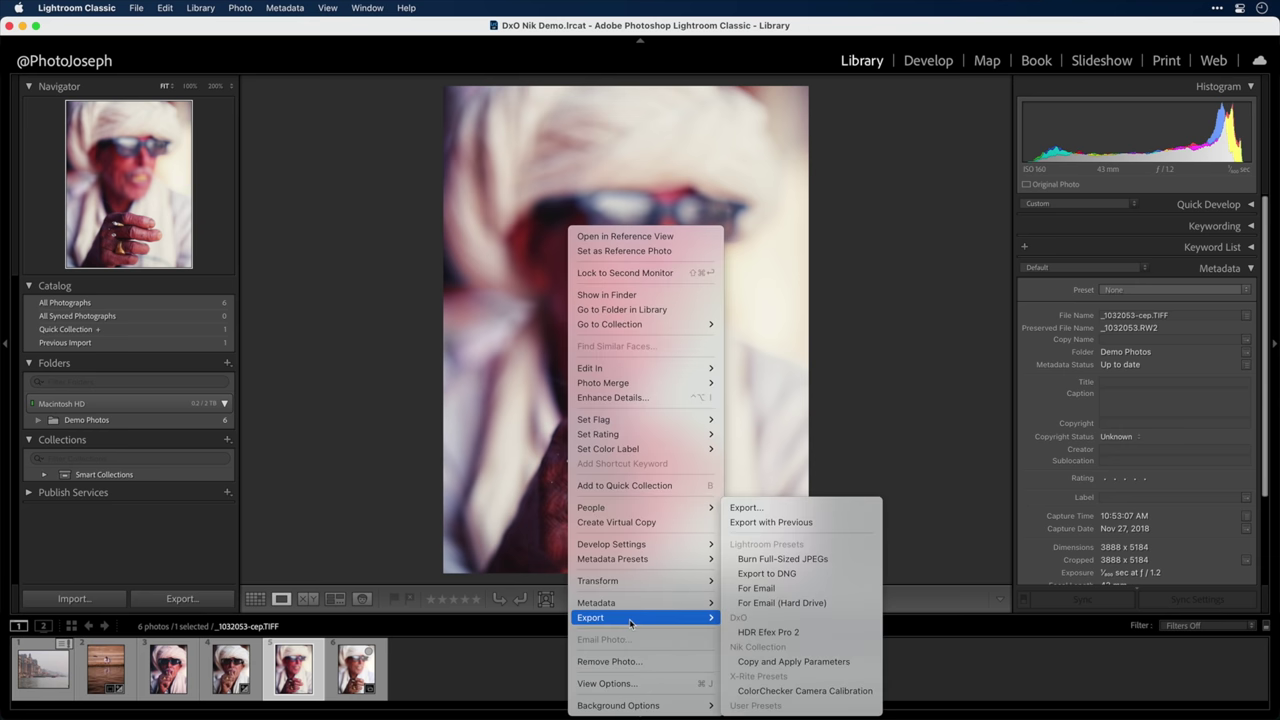
click(790, 667)
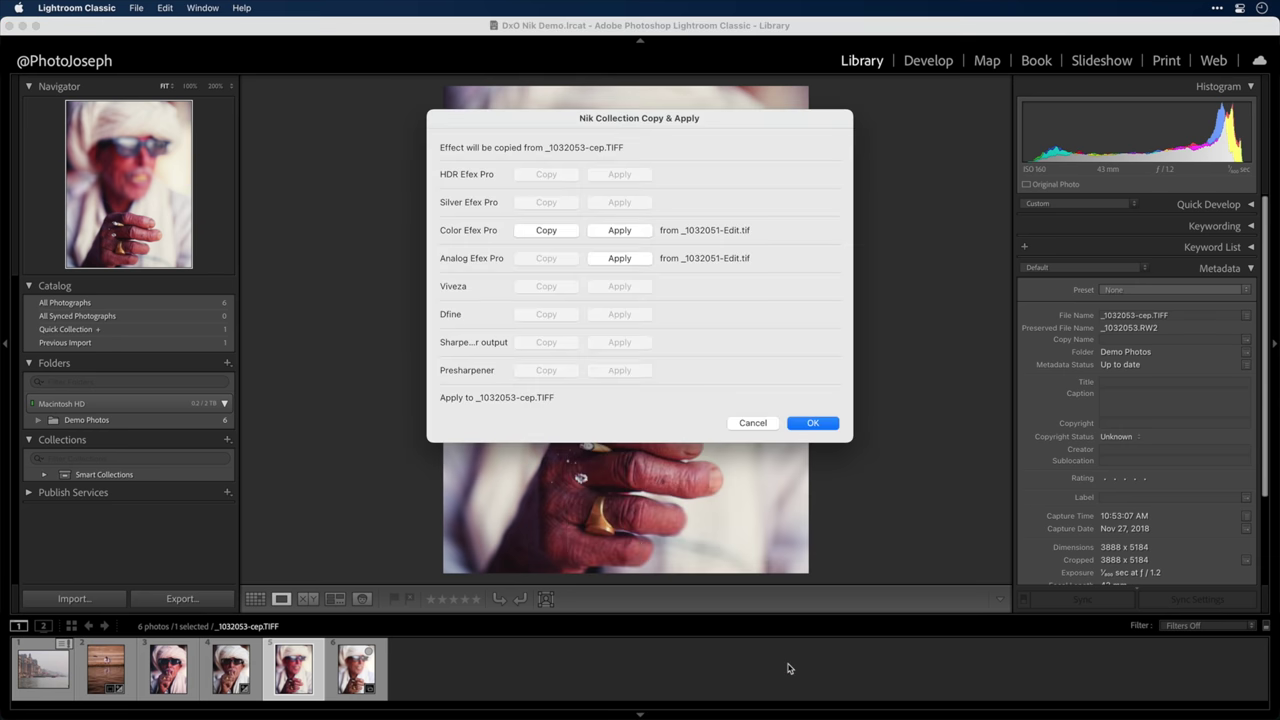
click(616, 258)
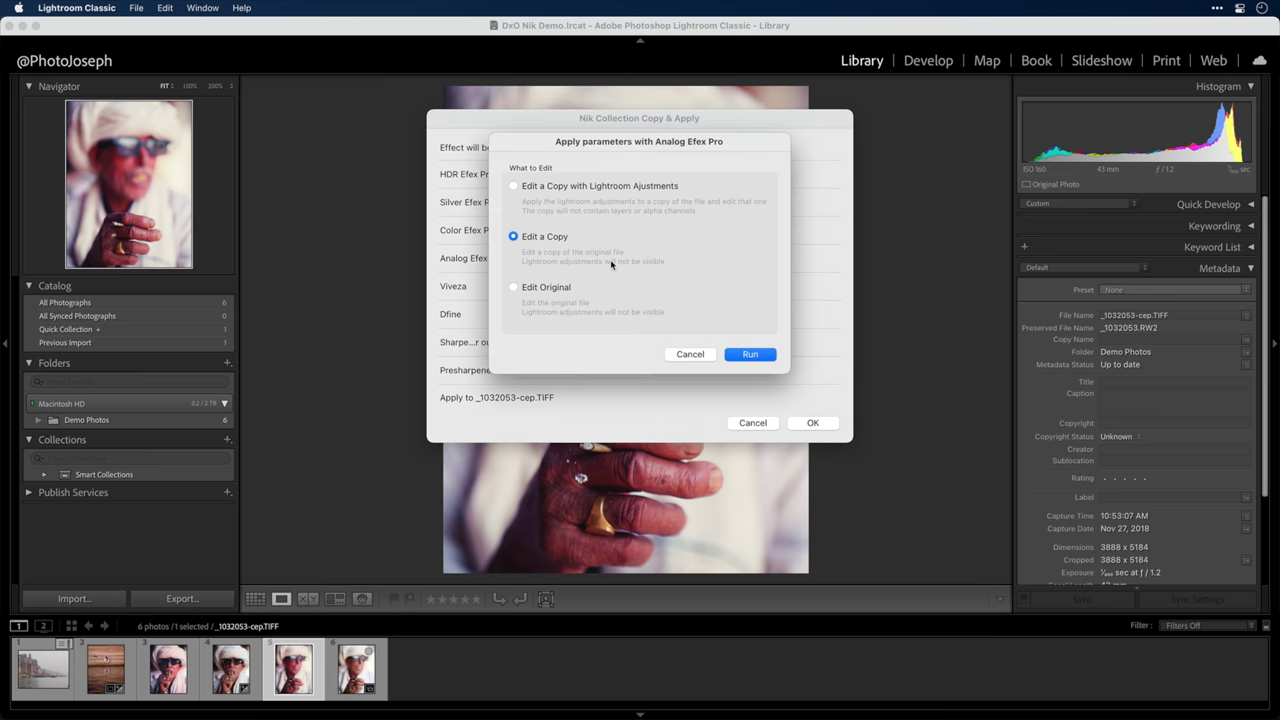
click(557, 288)
click(752, 354)
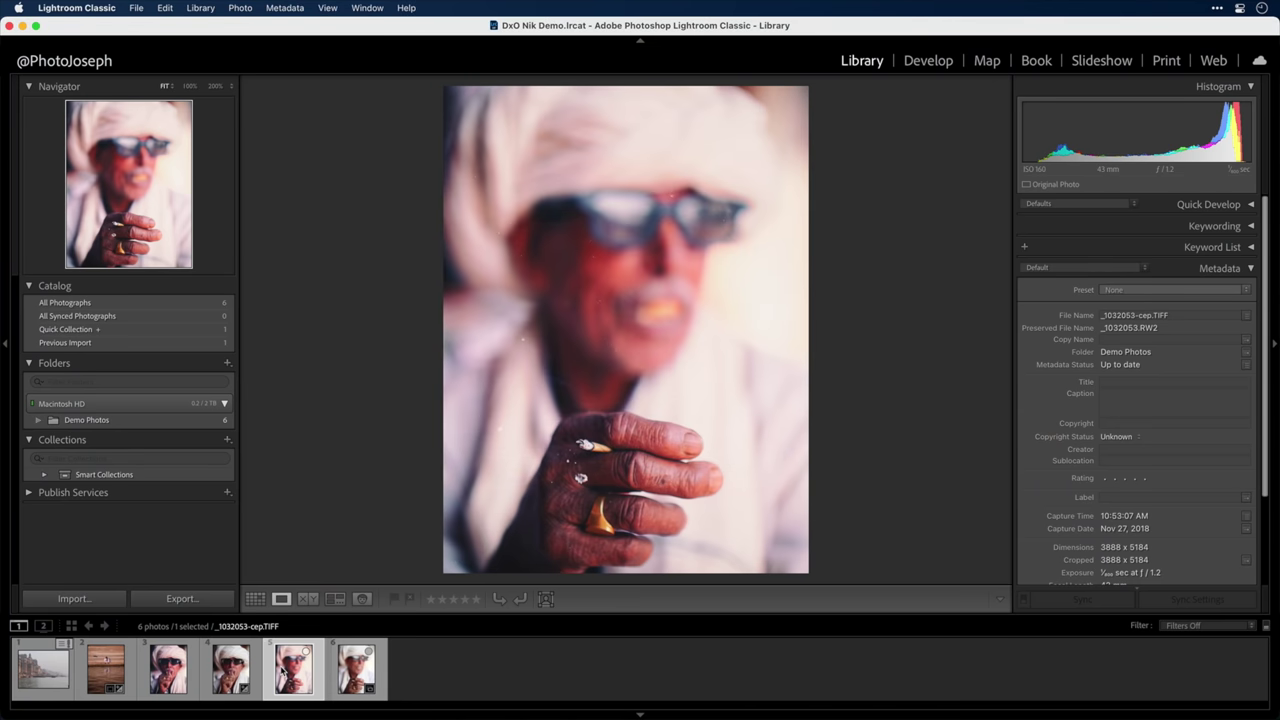
click(175, 675)
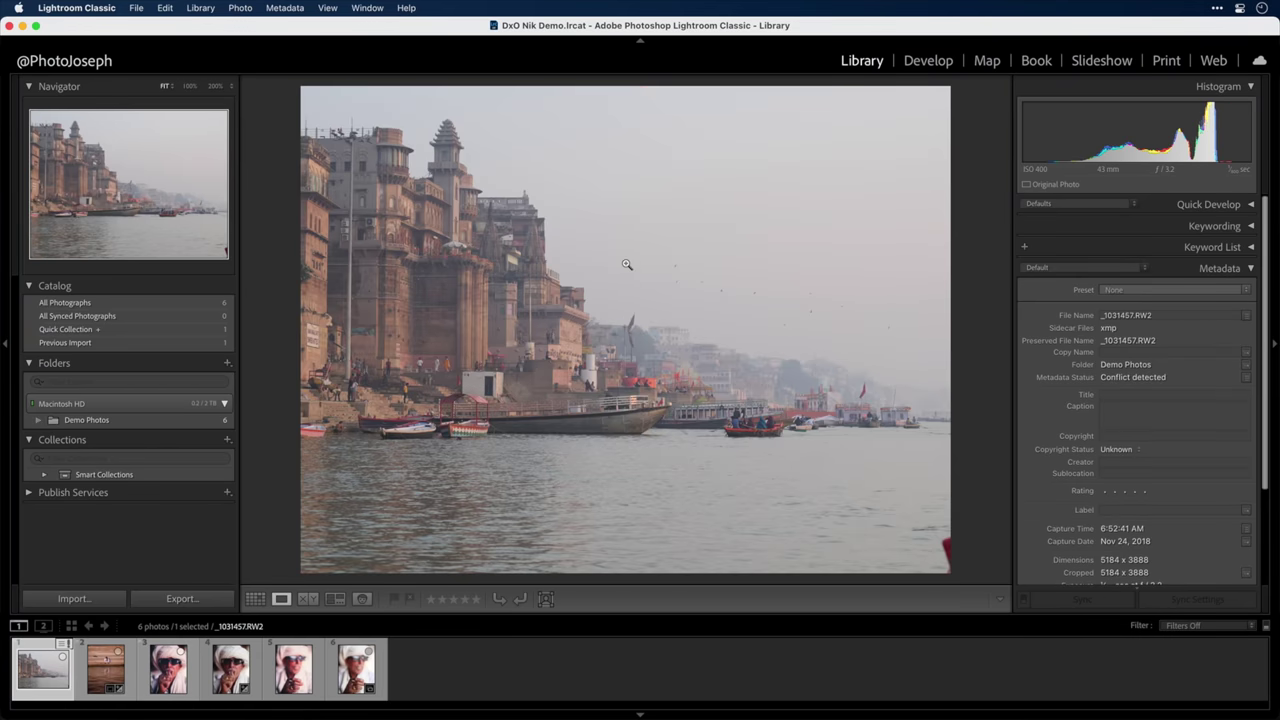
Send the river photo to Silver Efex Pro 3 as a TIFF copy with Lightroom adjustments
right_click(626, 264)
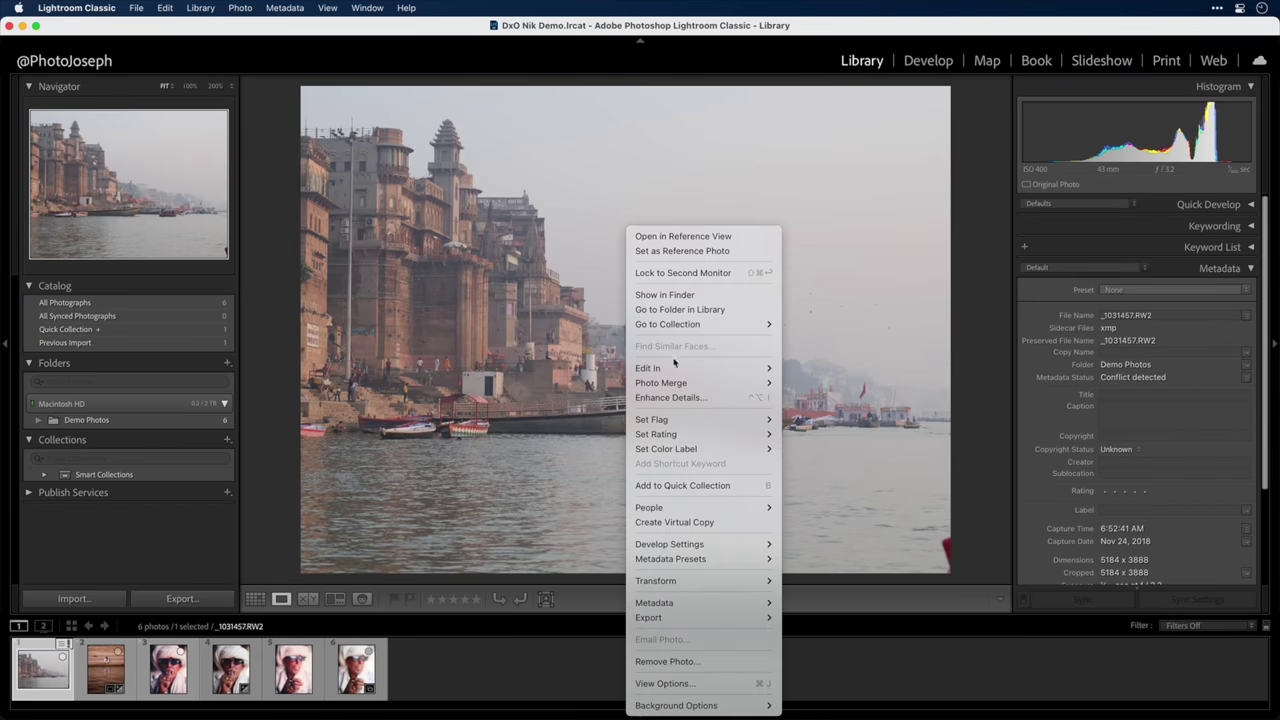
mouse_move(675, 370)
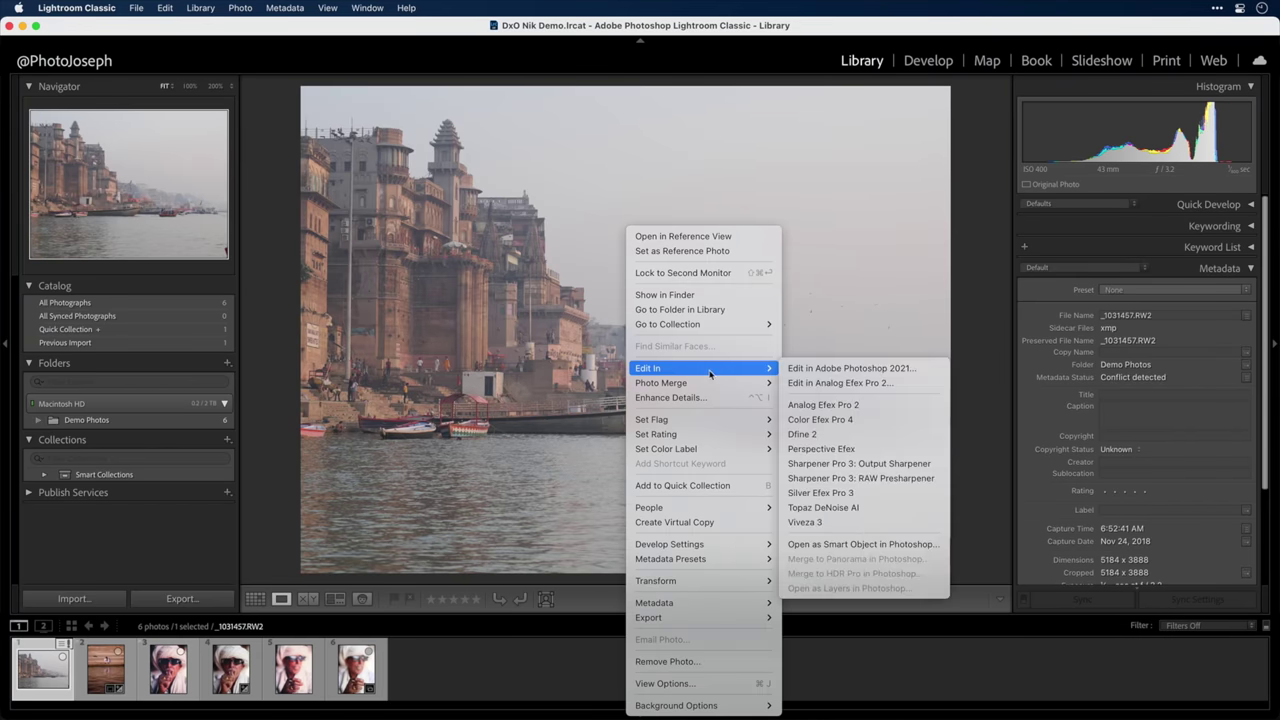
click(866, 493)
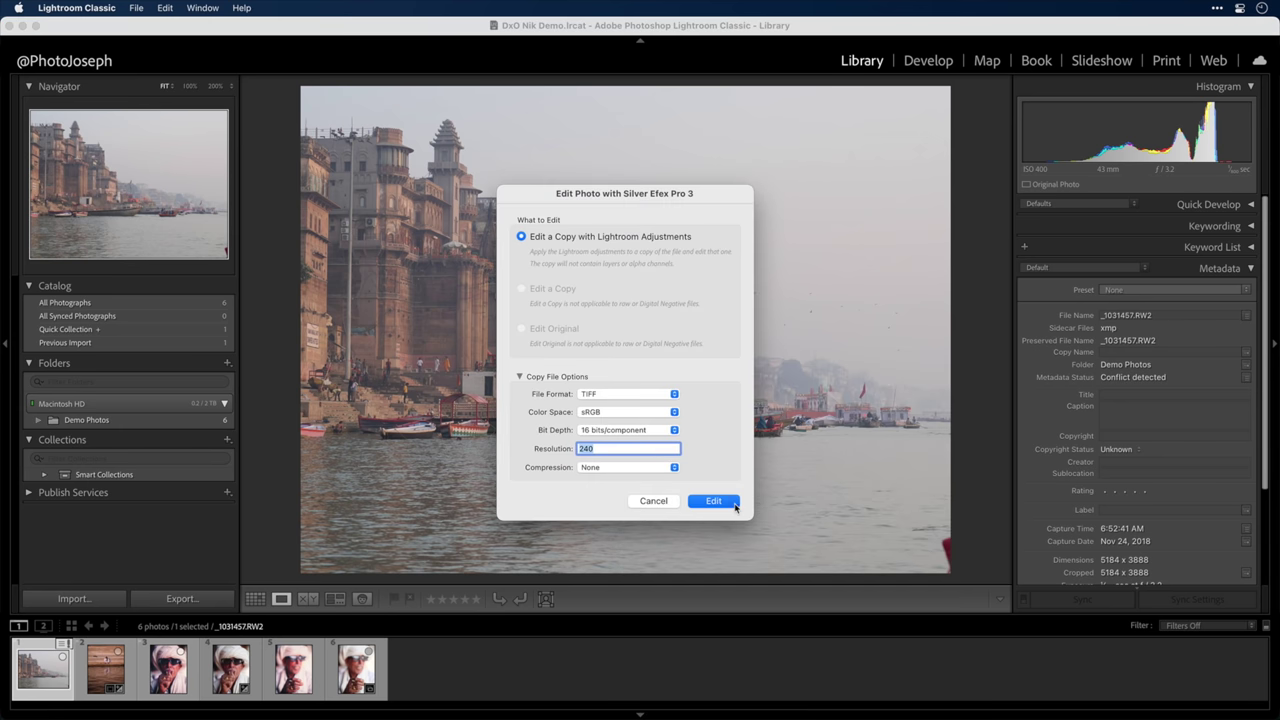
click(713, 501)
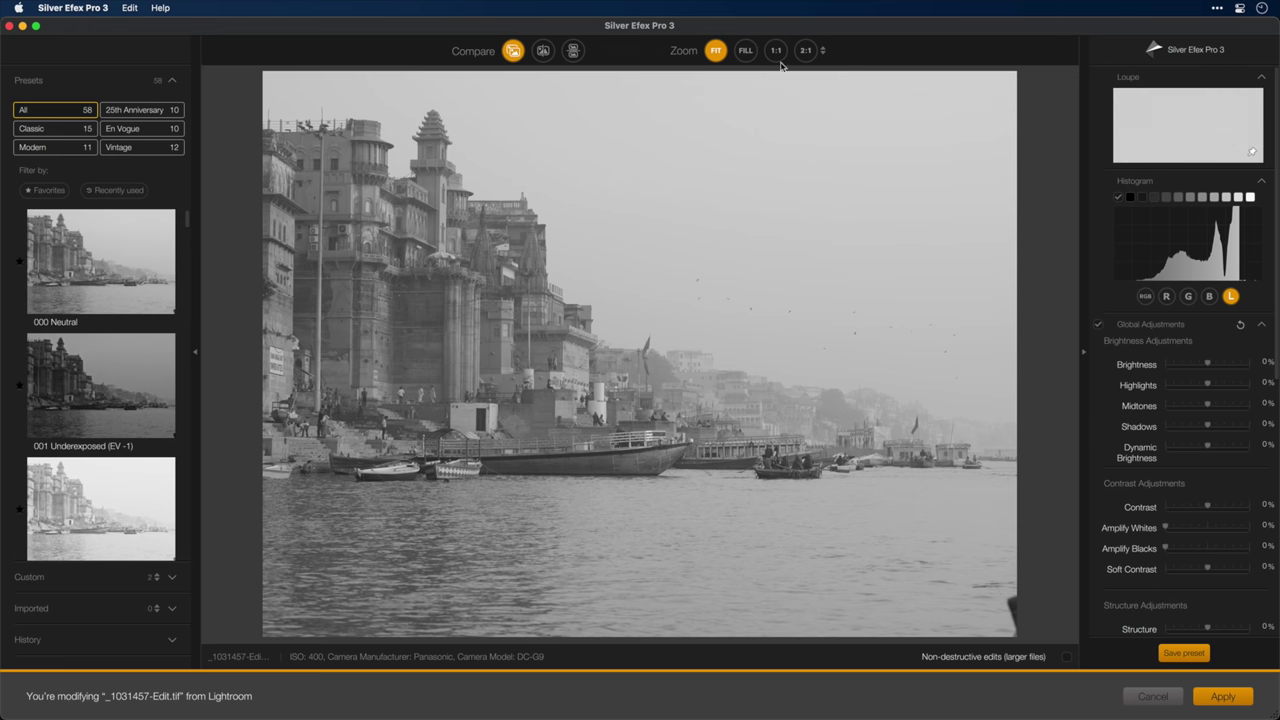
Raise ClearView intensity to 100% and compare the dehazed result with the hazy original
scroll(1200, 330, down, 10)
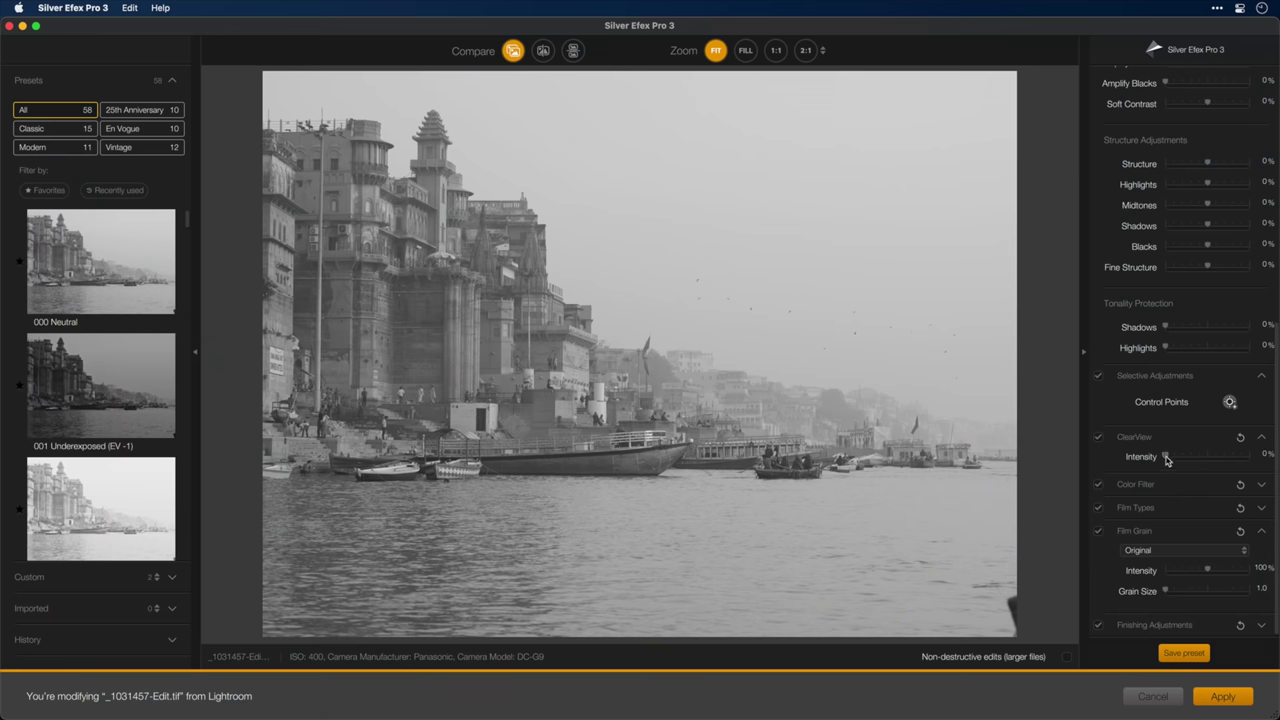
drag(1166, 458, 1258, 456)
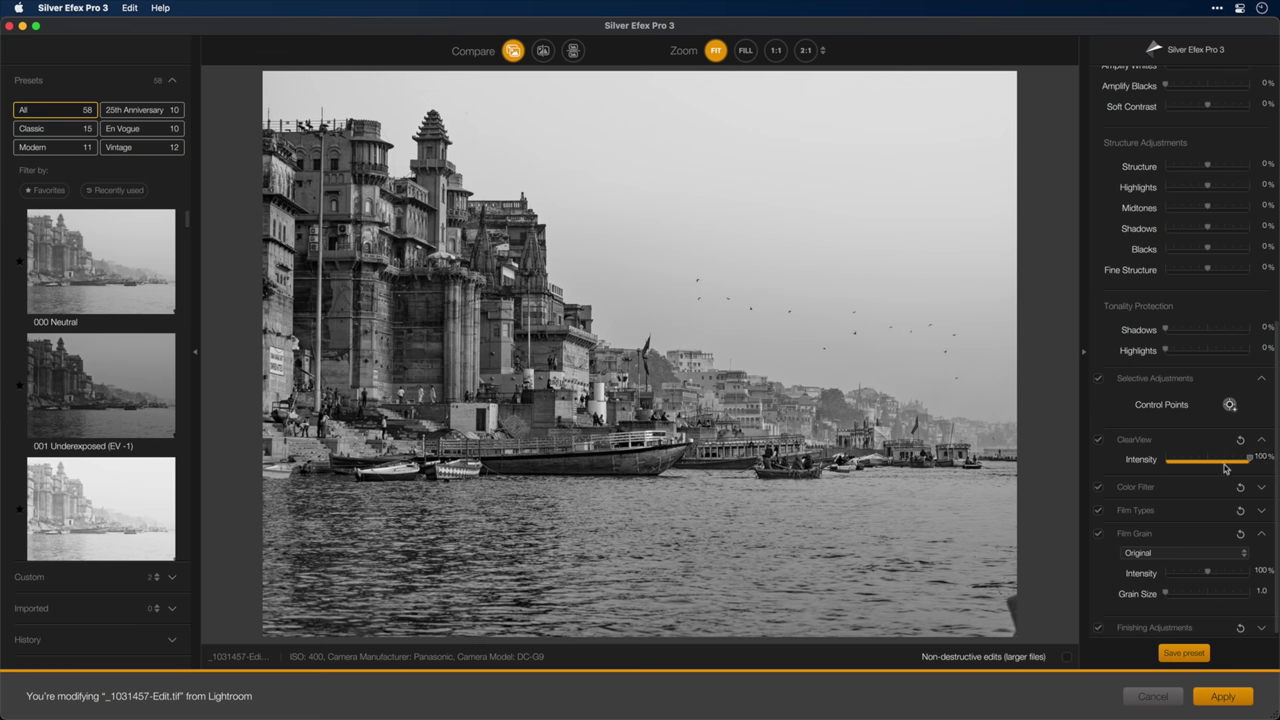
click(512, 50)
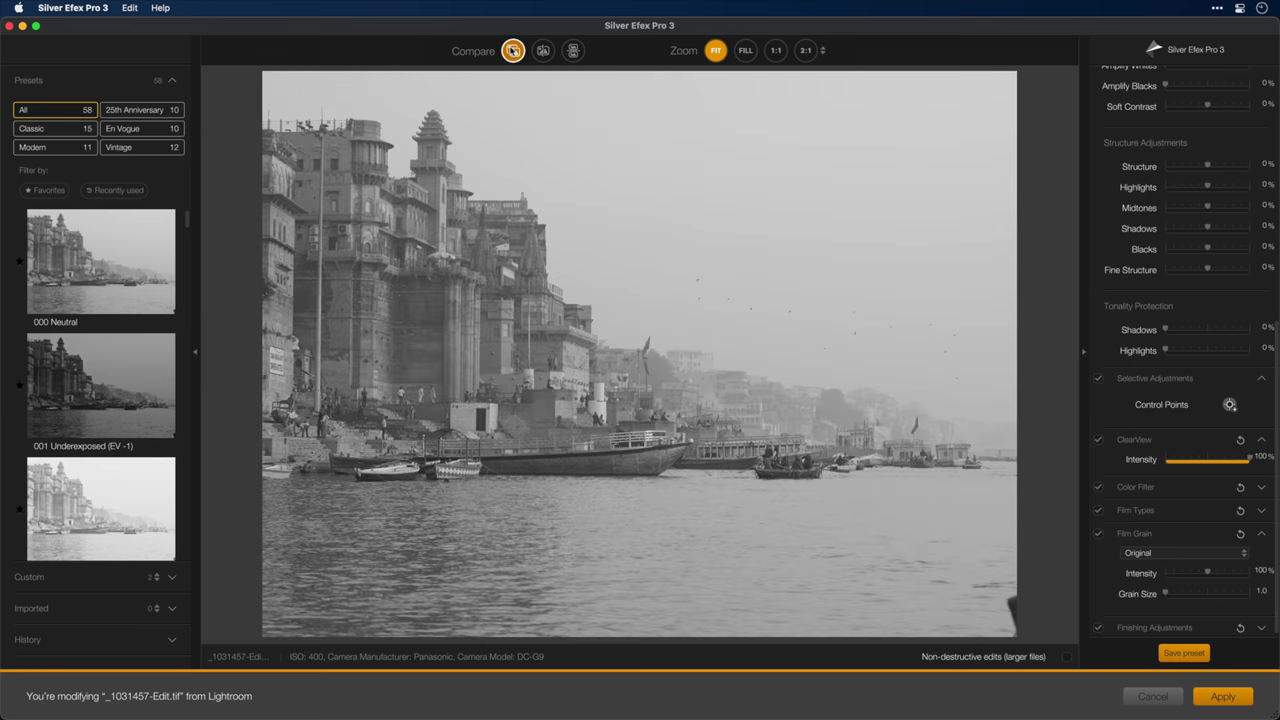
click(512, 51)
click(512, 51)
click(512, 50)
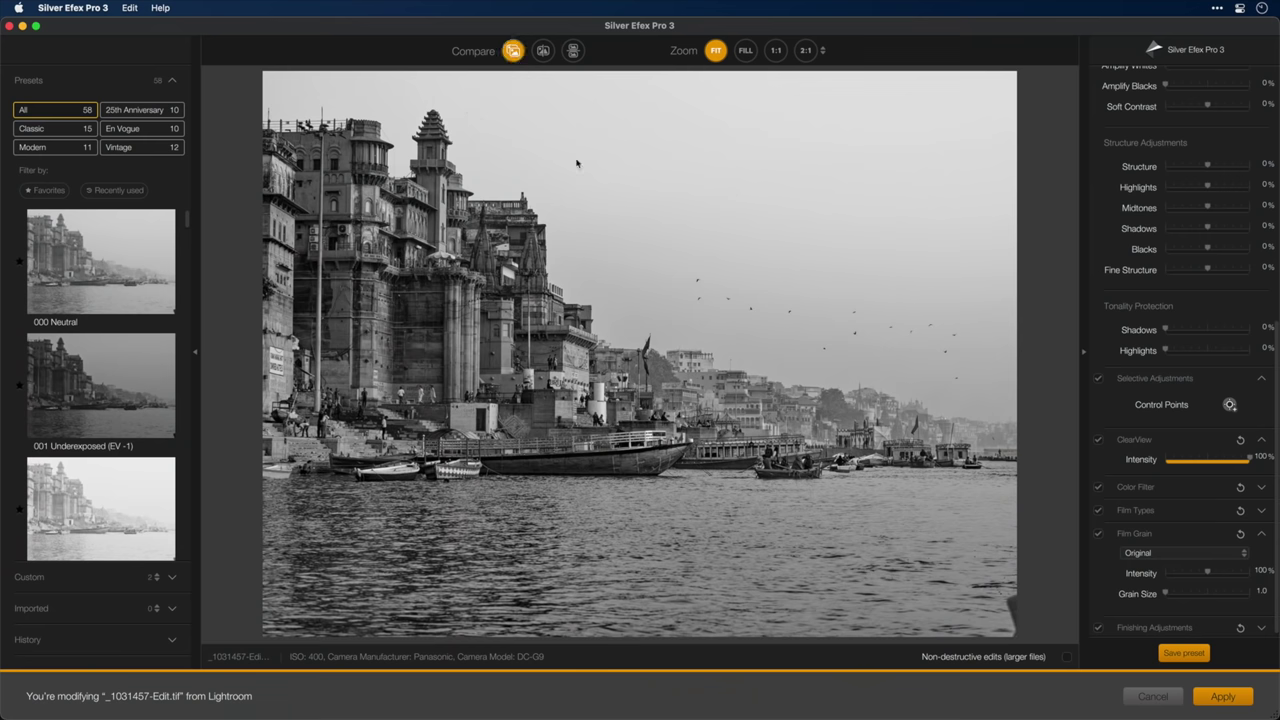
Open the Film Grain film-type list and browse its options
scroll(1140, 445, down, 1)
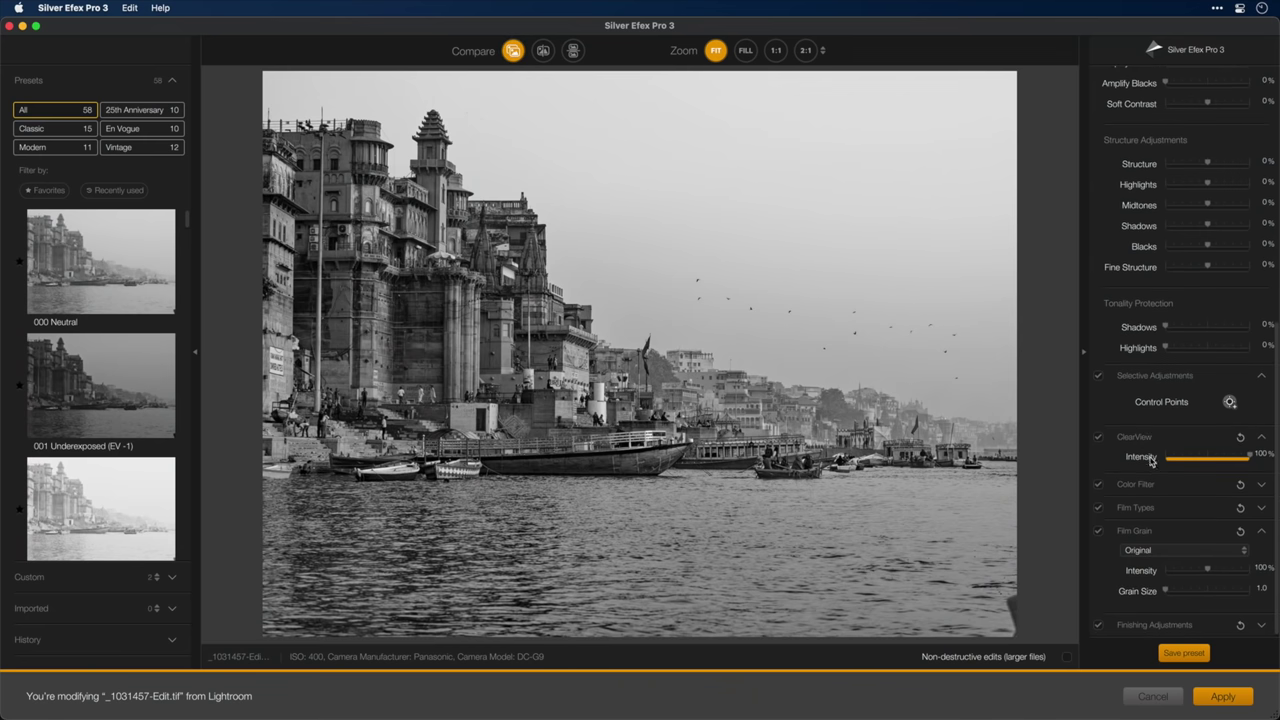
click(1212, 552)
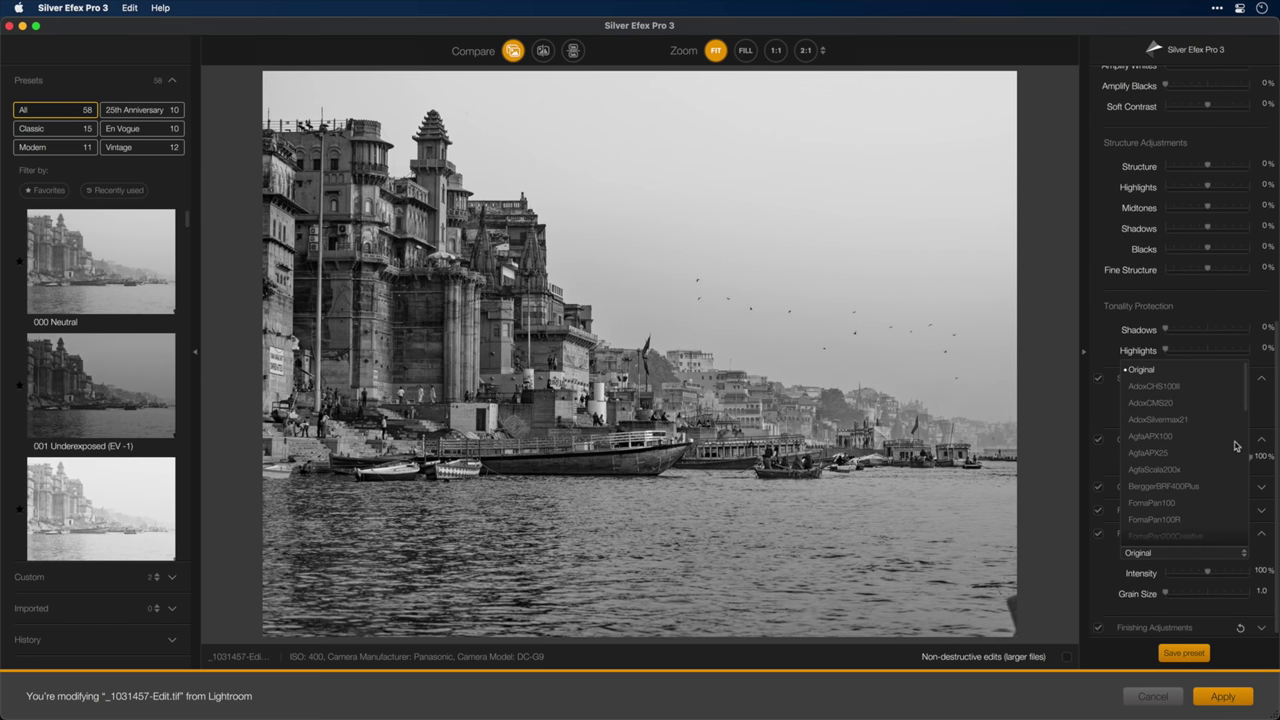
drag(1247, 403, 1247, 486)
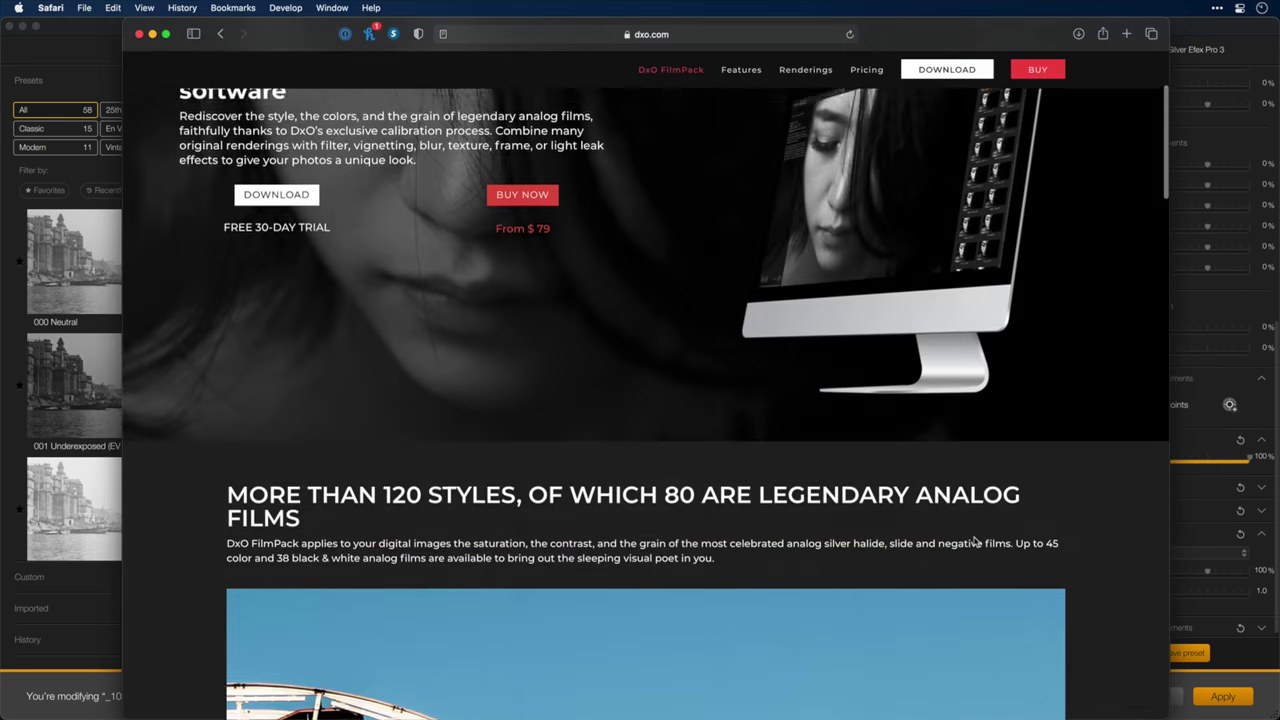
Scroll the DxO FilmPack page past Designer Presets to the High-Fidelity analog film section
scroll(975, 541, down, 3)
scroll(975, 541, down, 15)
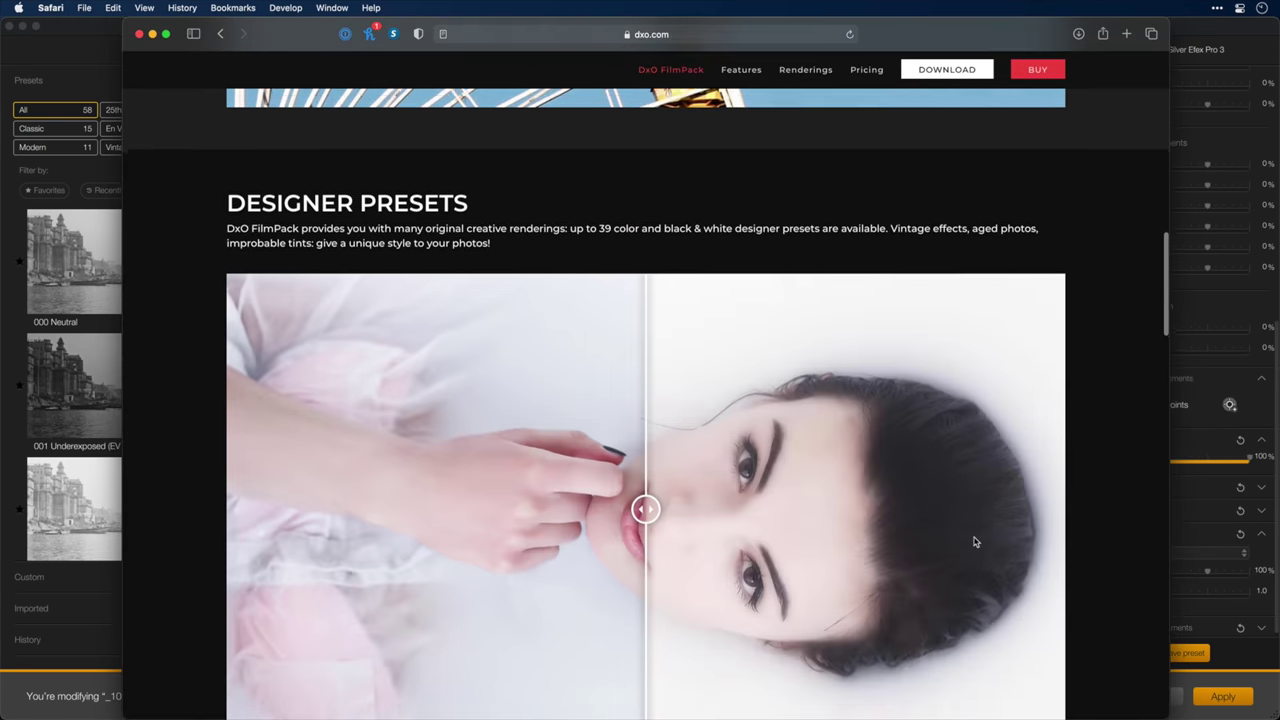
scroll(975, 541, down, 15)
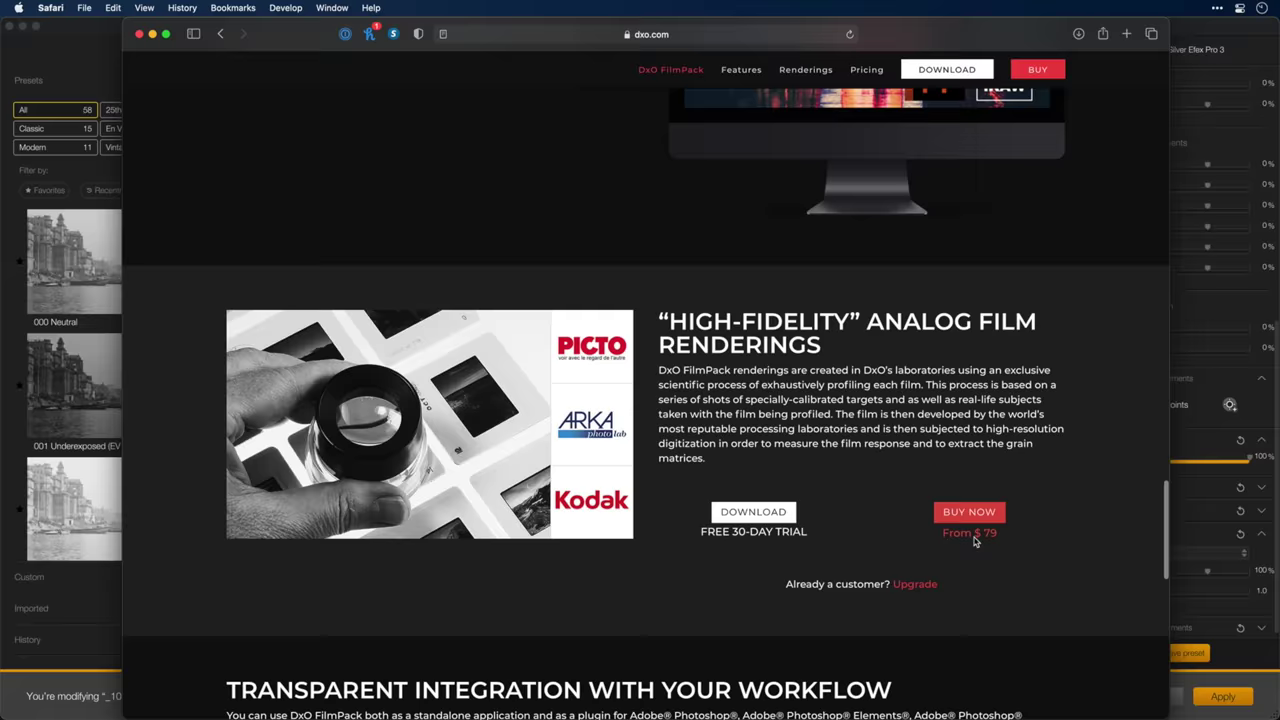
scroll(975, 541, down, 5)
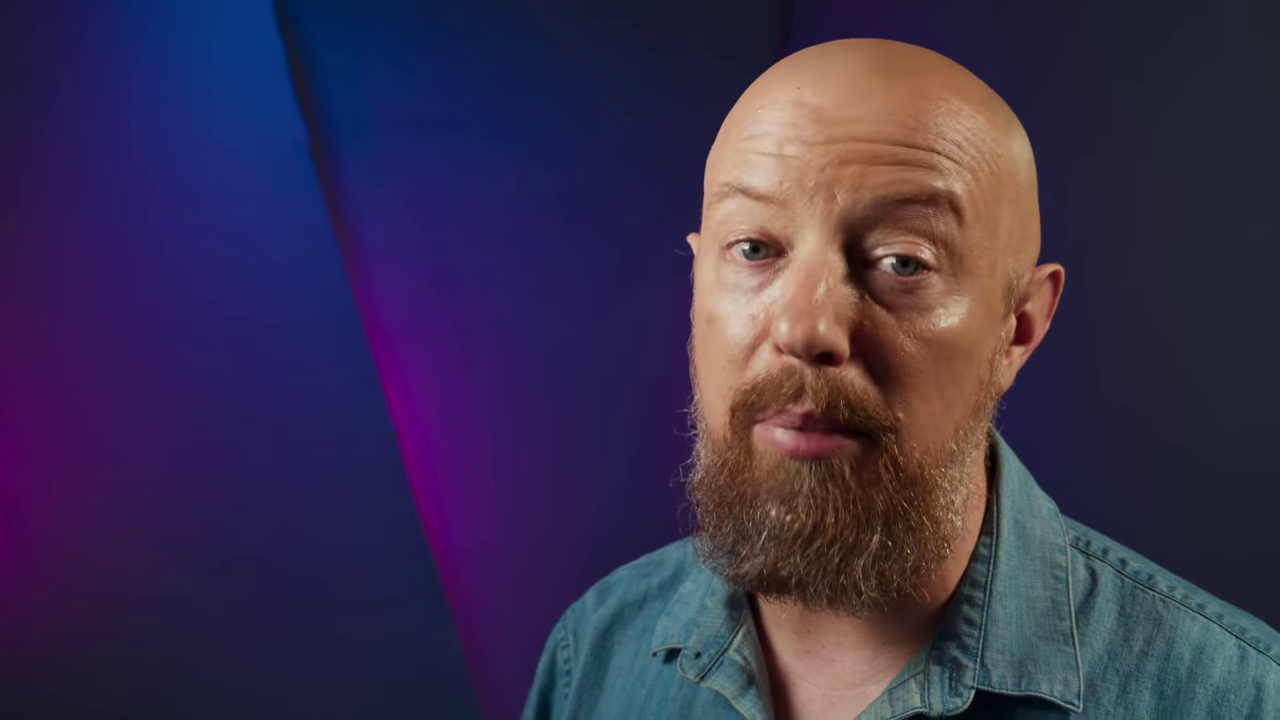
Give the river scene KodakTMax3200 film grain at size 8.5 and apply it back to Lightroom
scroll(1243, 503, down, 5)
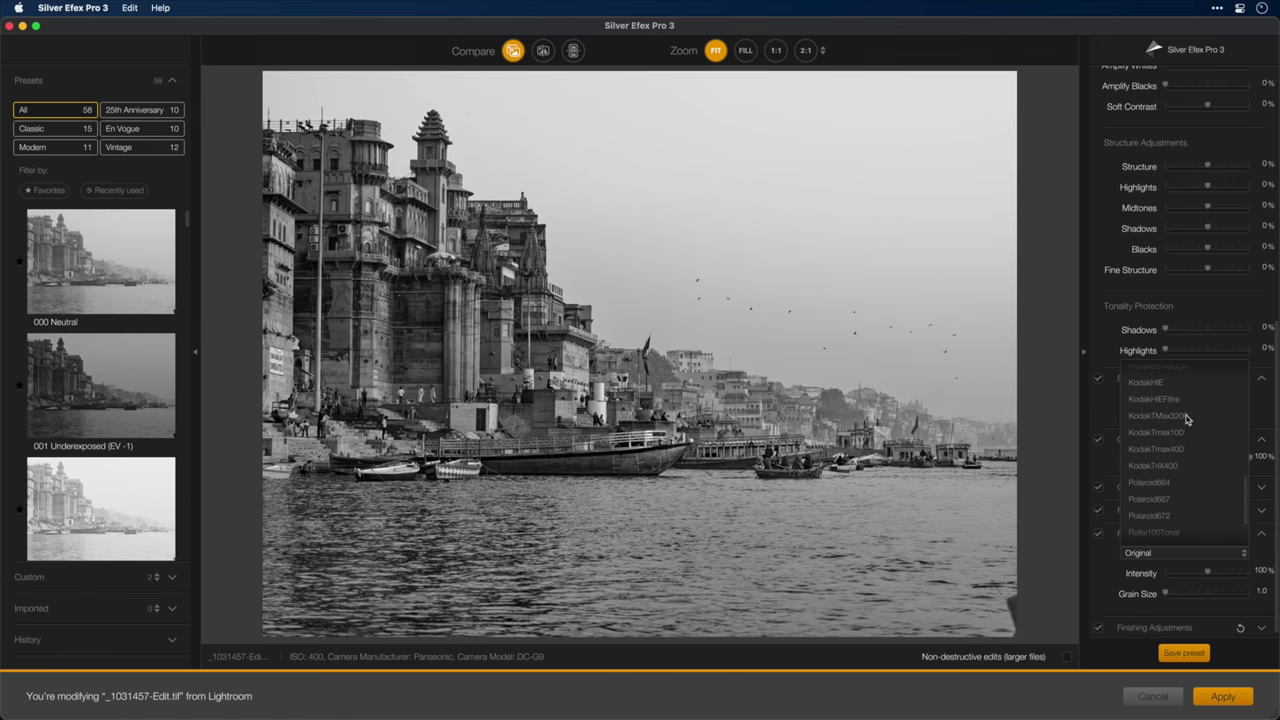
click(1193, 416)
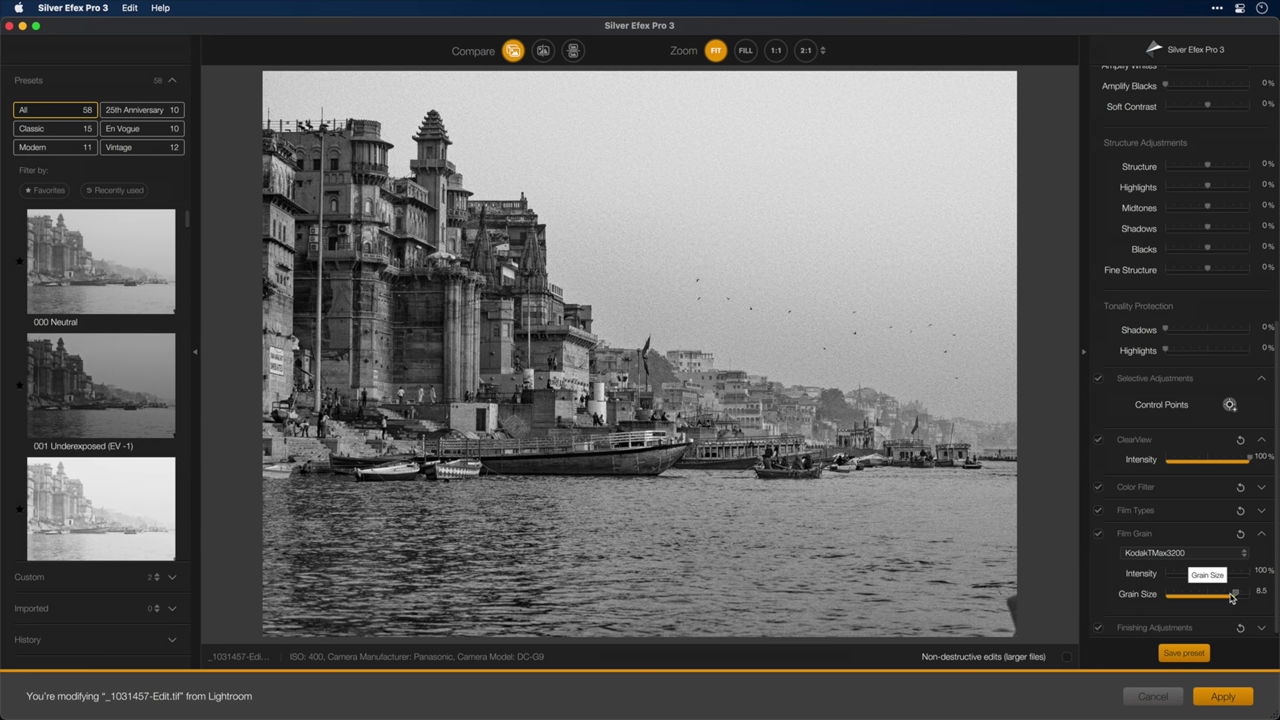
click(1235, 692)
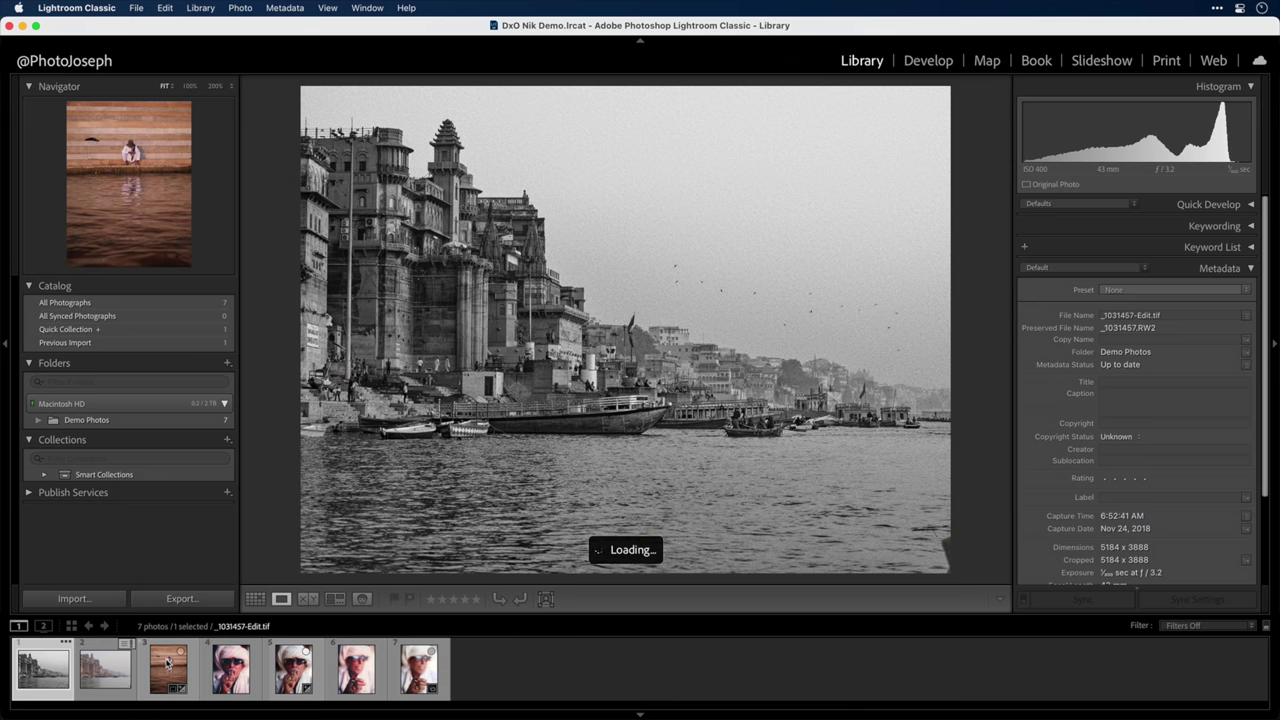
Send the riverside steps photo _1031516.RW2 to Silver Efex Pro 3 as an edited copy
click(168, 663)
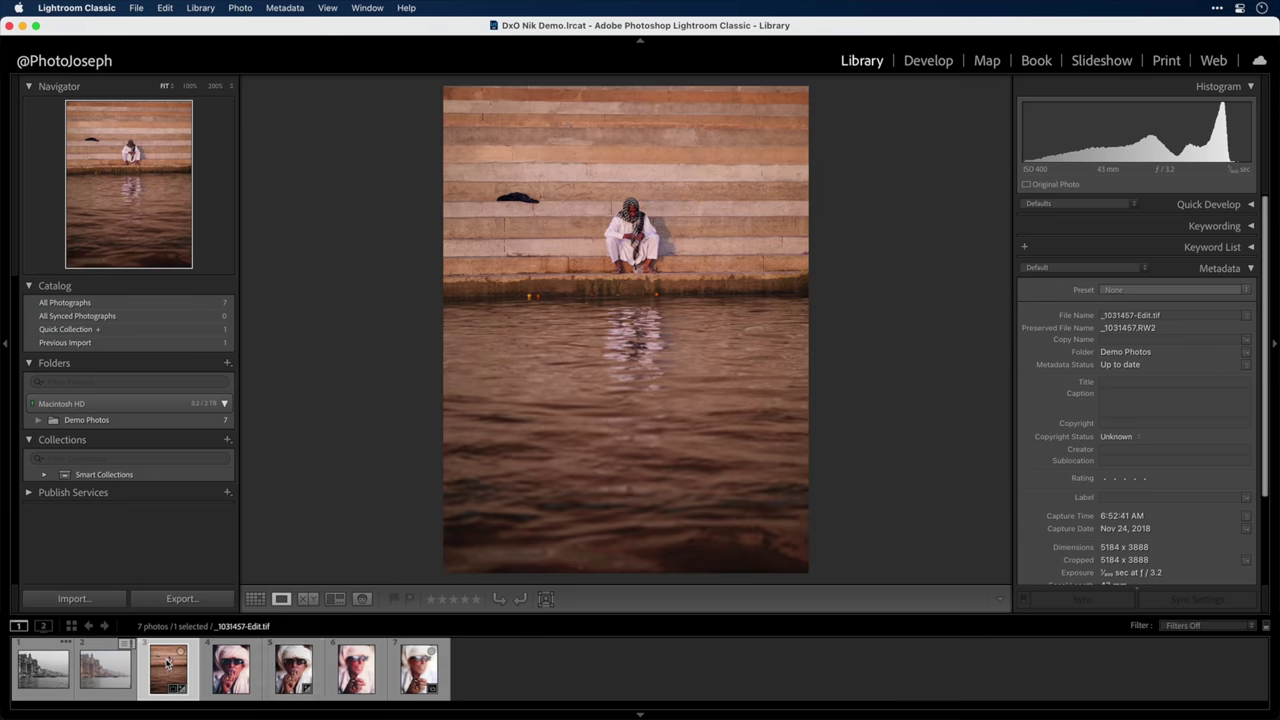
right_click(586, 368)
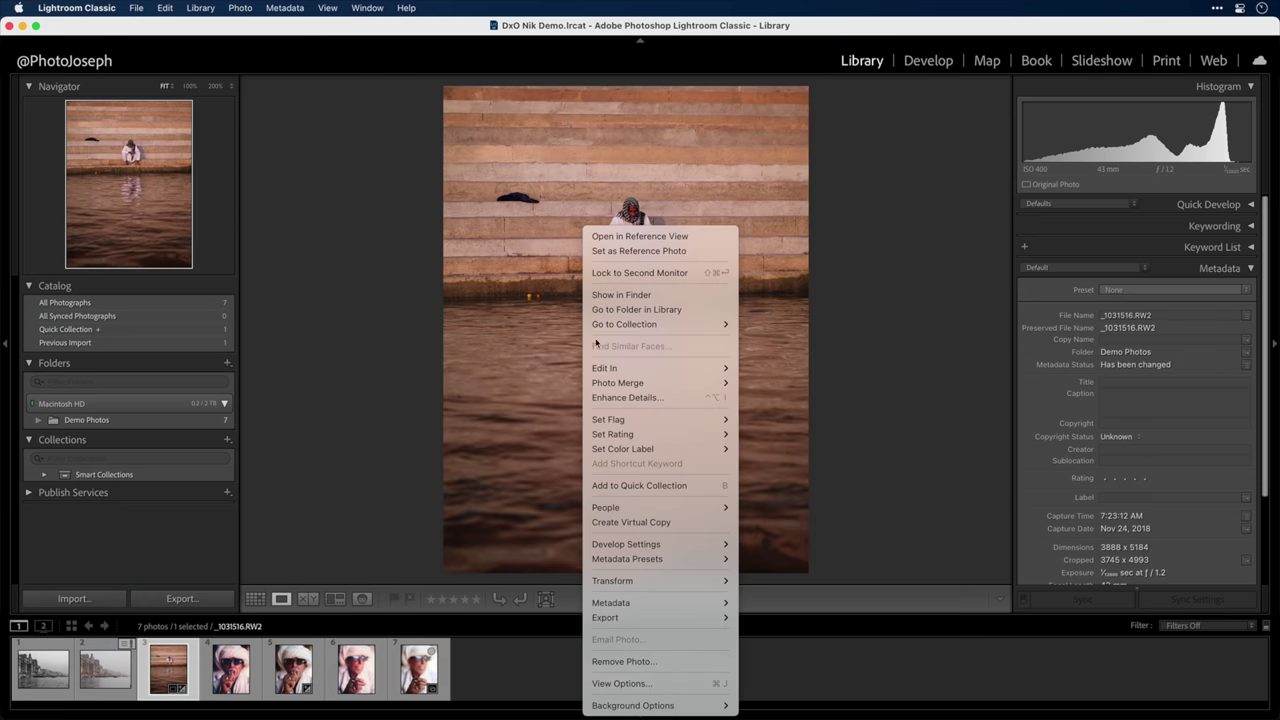
mouse_move(631, 373)
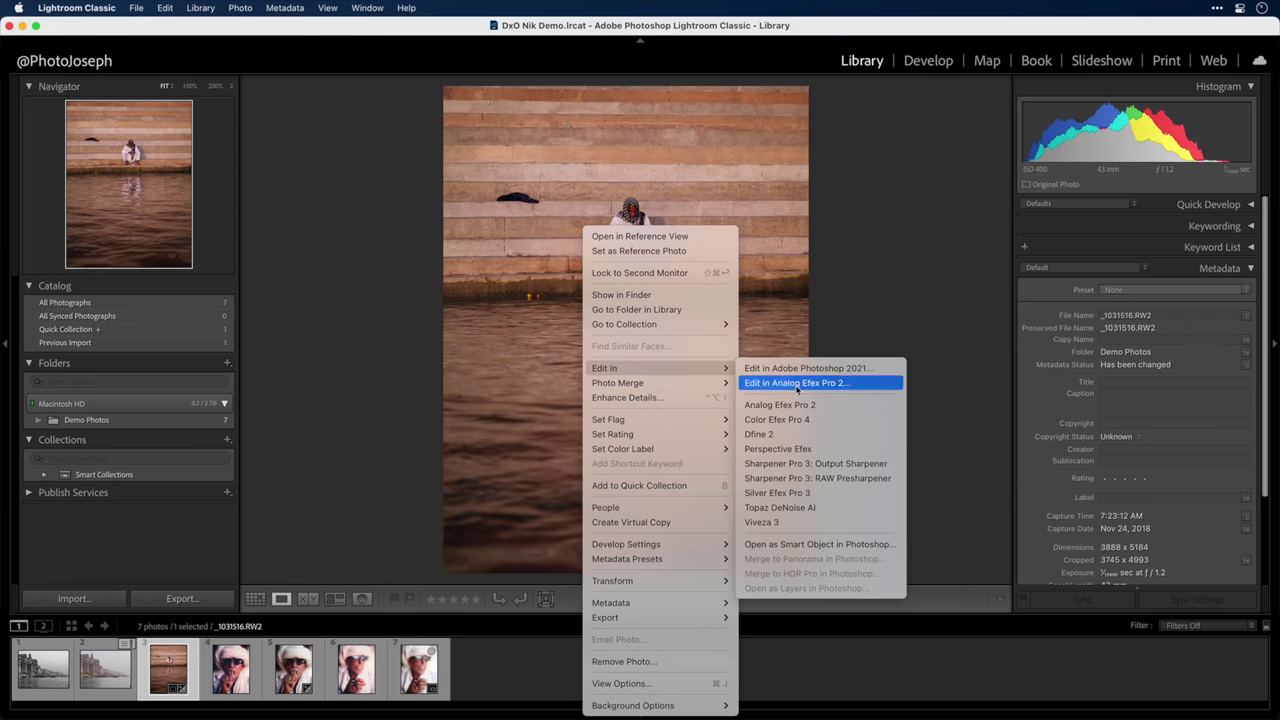
click(830, 500)
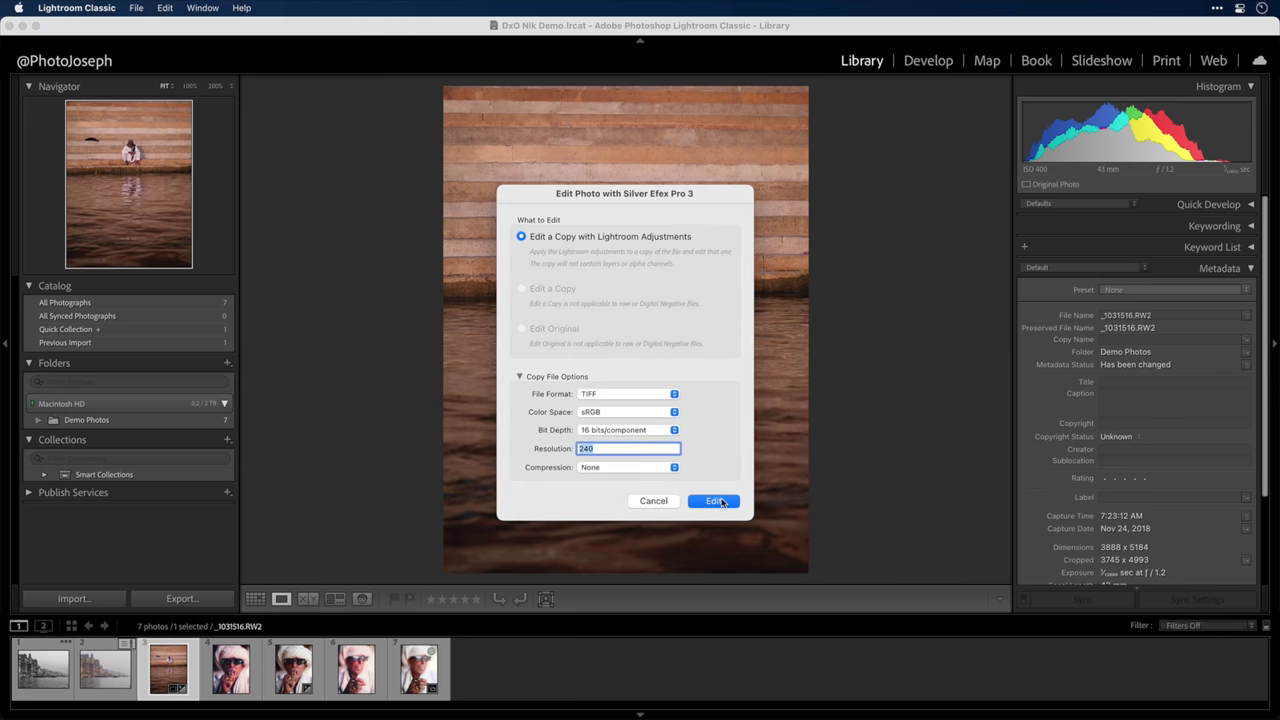
click(716, 501)
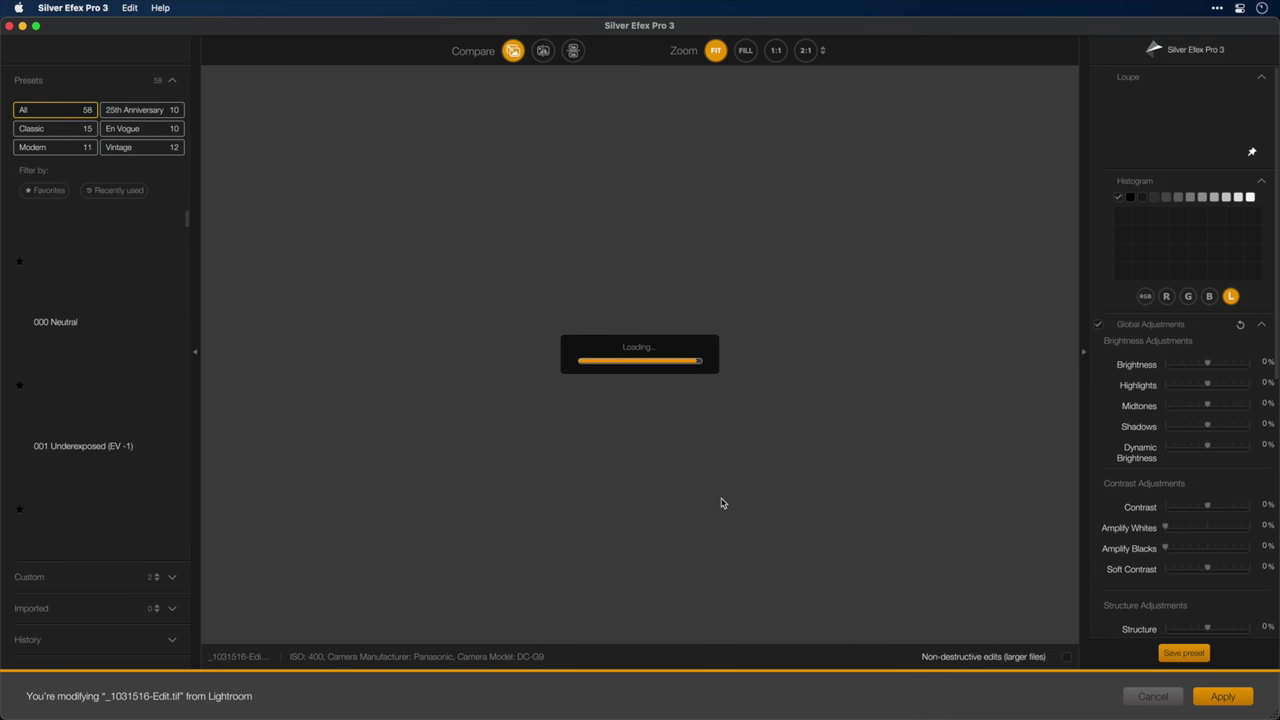
Reapply the last edit (ClearView 100%, KodakTMax3200 grain) to the steps photo and check the panel
click(130, 7)
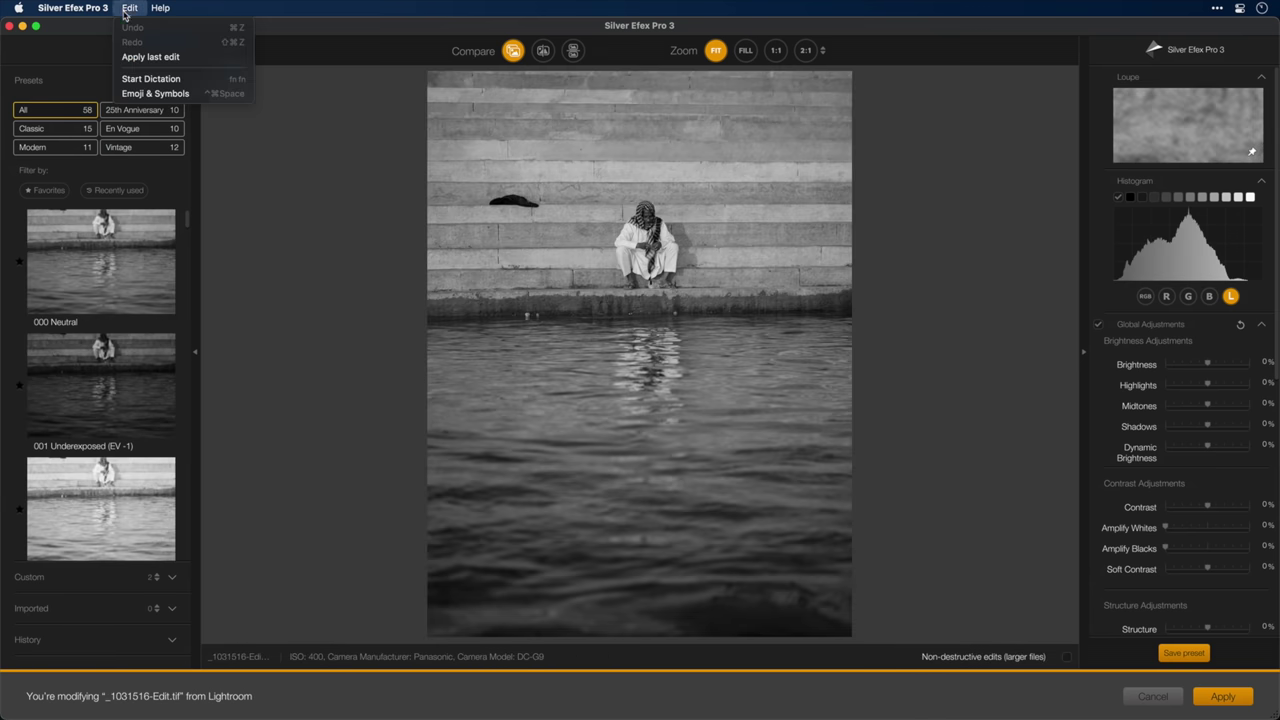
click(188, 58)
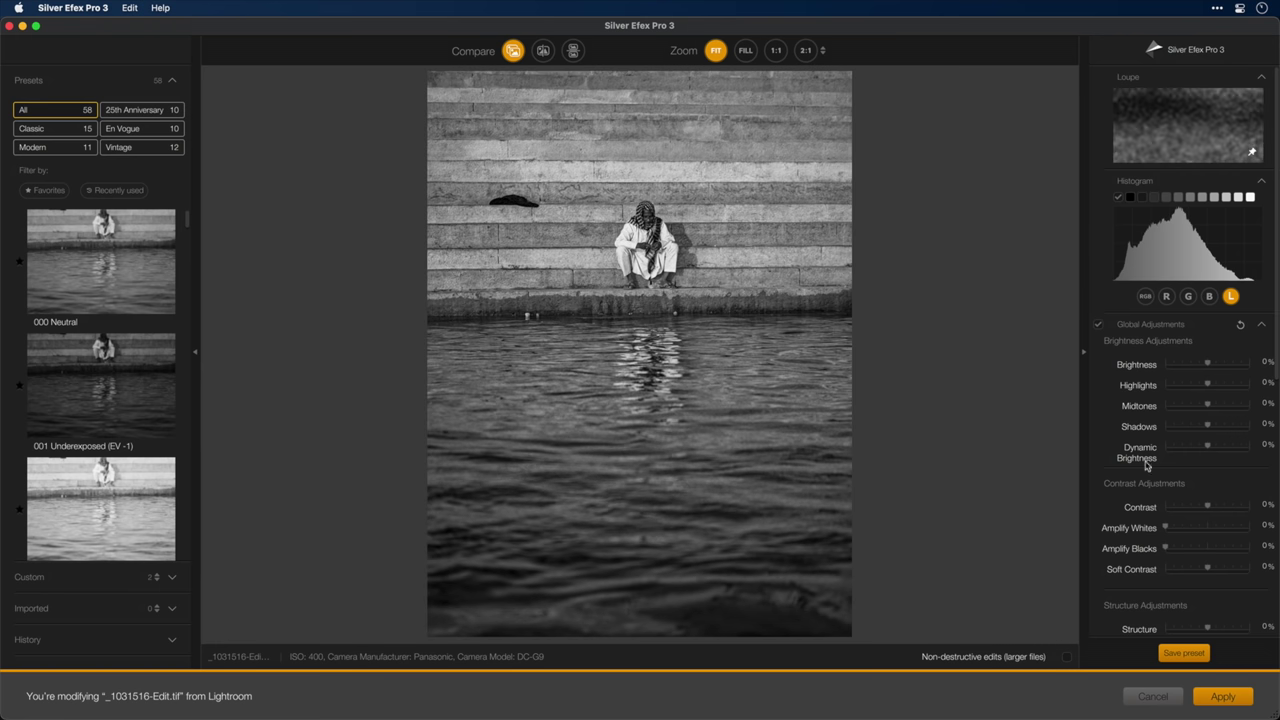
scroll(1147, 470, down, 10)
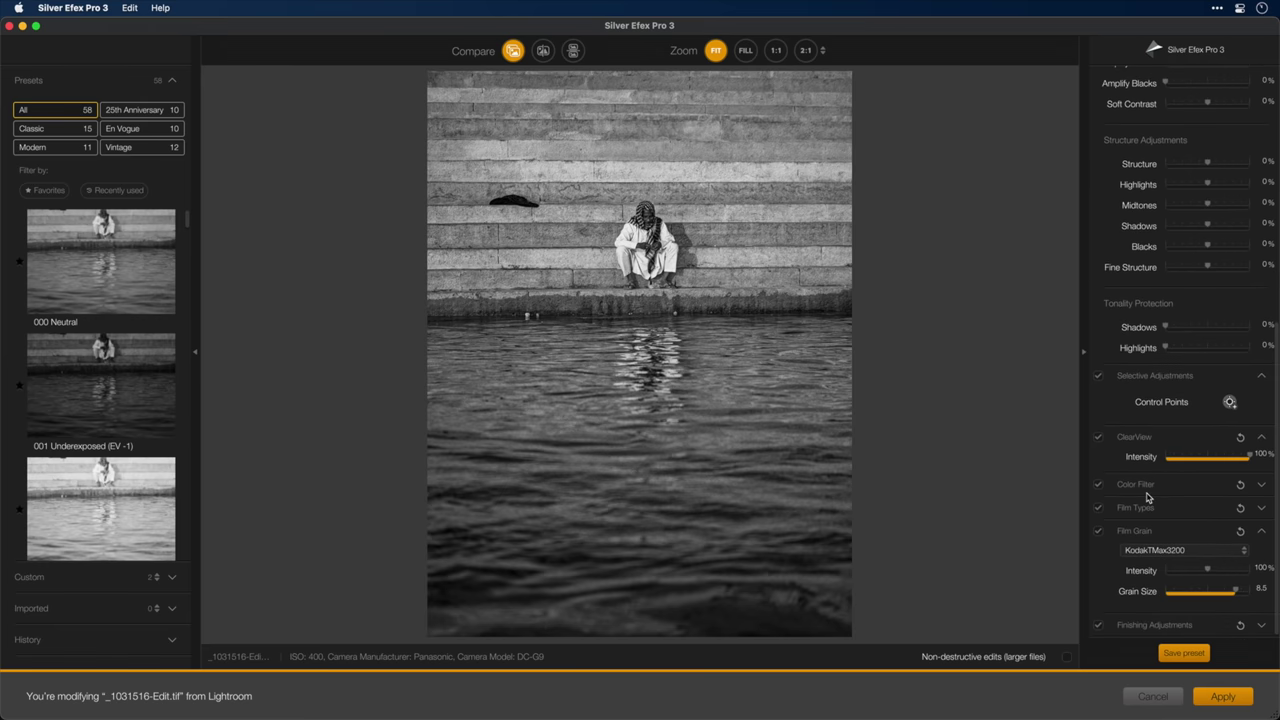